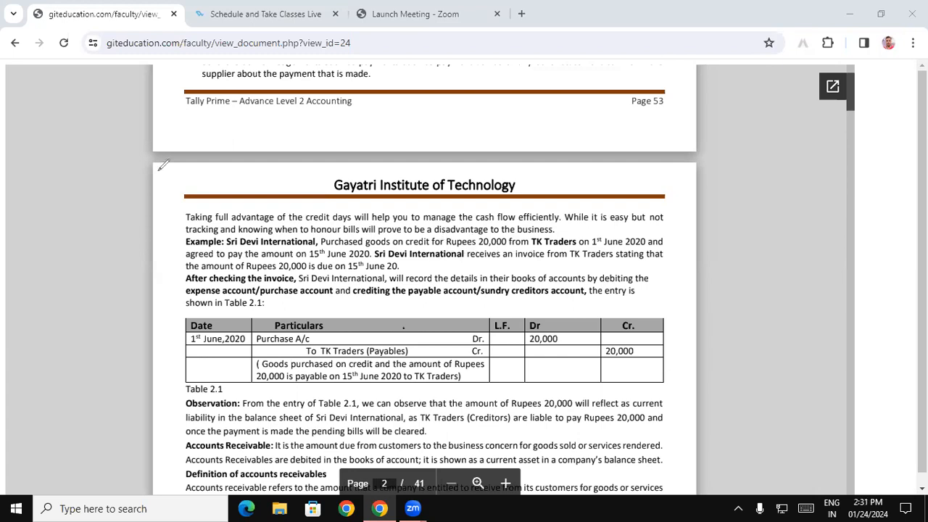
- Annotate the journal entry in red: Purchase A/c debit, cash struck out, TK Traders ticked
mouse_move(110, 215)
mouse_down()
mouse_move(225, 21)
mouse_move(316, 112)
mouse_move(93, 211)
mouse_up()
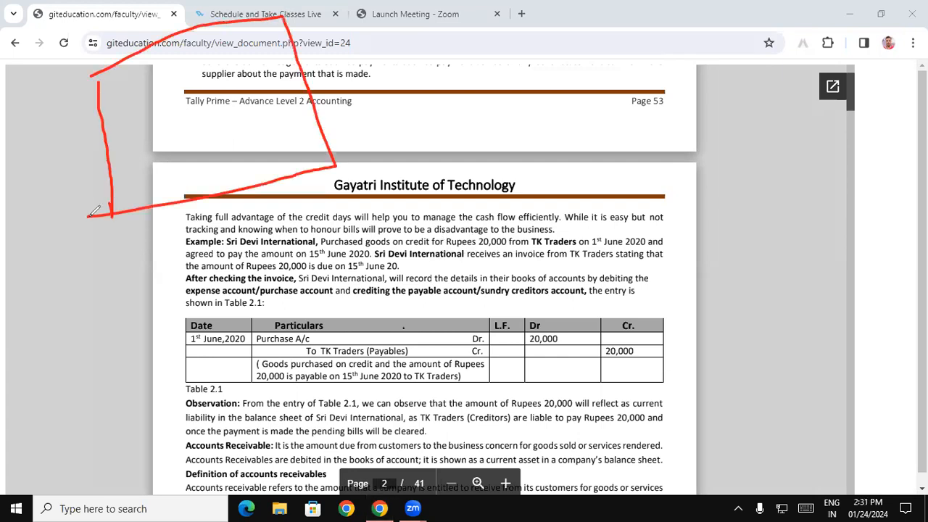
mouse_move(116, 81)
mouse_down()
mouse_move(120, 113)
mouse_move(120, 94)
mouse_move(143, 102)
mouse_move(148, 80)
mouse_move(160, 74)
mouse_move(176, 94)
mouse_move(185, 62)
mouse_move(196, 87)
mouse_move(242, 49)
mouse_move(290, 42)
mouse_up()
mouse_move(128, 136)
mouse_down()
mouse_move(158, 129)
mouse_move(139, 165)
mouse_move(223, 129)
mouse_move(243, 101)
mouse_move(272, 130)
mouse_up()
mouse_move(278, 95)
mouse_down()
mouse_move(282, 119)
mouse_move(292, 101)
mouse_move(337, 87)
mouse_move(339, 100)
mouse_move(361, 111)
mouse_move(356, 122)
mouse_up()
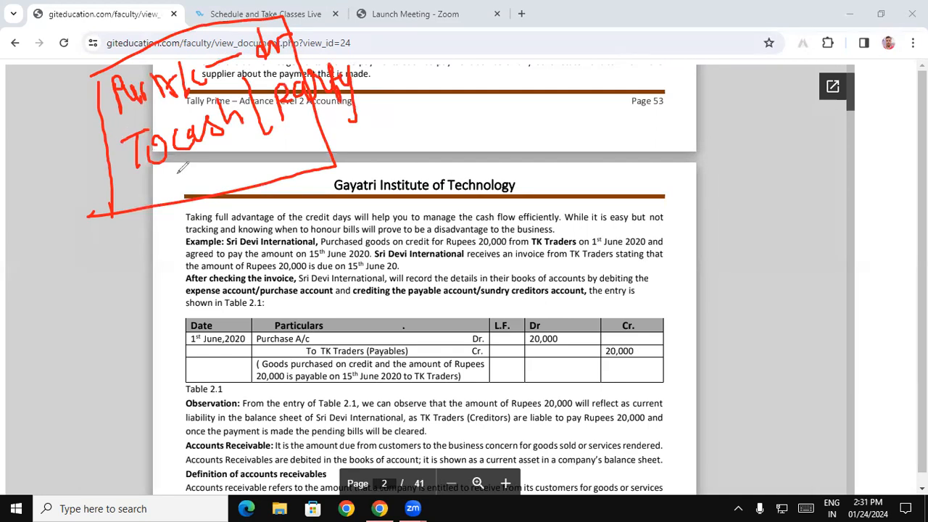
drag(174, 171, 243, 91)
mouse_move(323, 113)
mouse_down()
mouse_move(327, 126)
mouse_move(366, 108)
mouse_up()
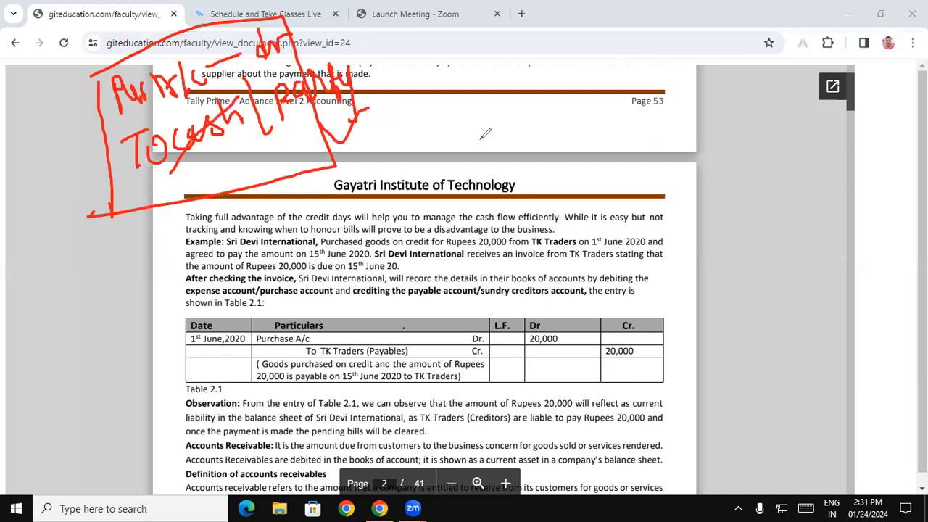
drag(569, 254, 601, 229)
mouse_move(333, 341)
mouse_down()
mouse_move(349, 330)
mouse_move(366, 350)
mouse_up()
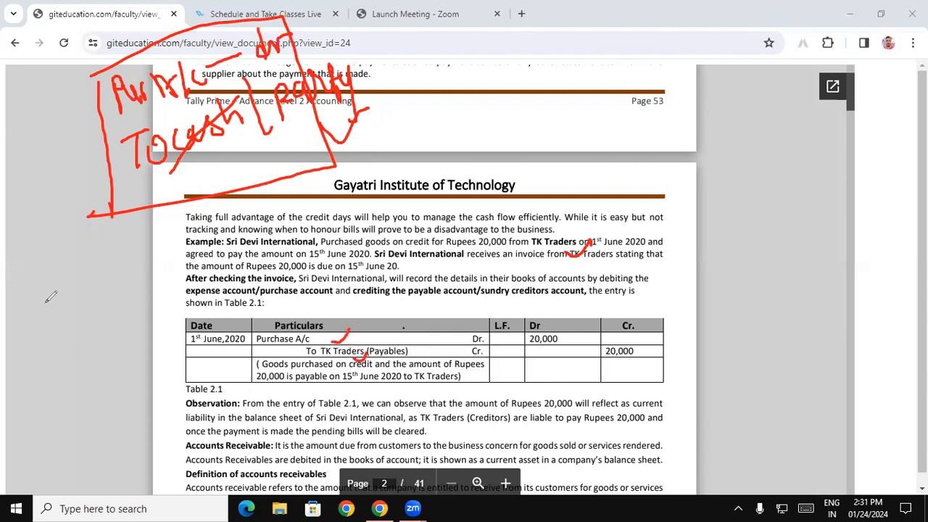
- Clear all the annotations and minimize Chrome to show the desktop
click(57, 333)
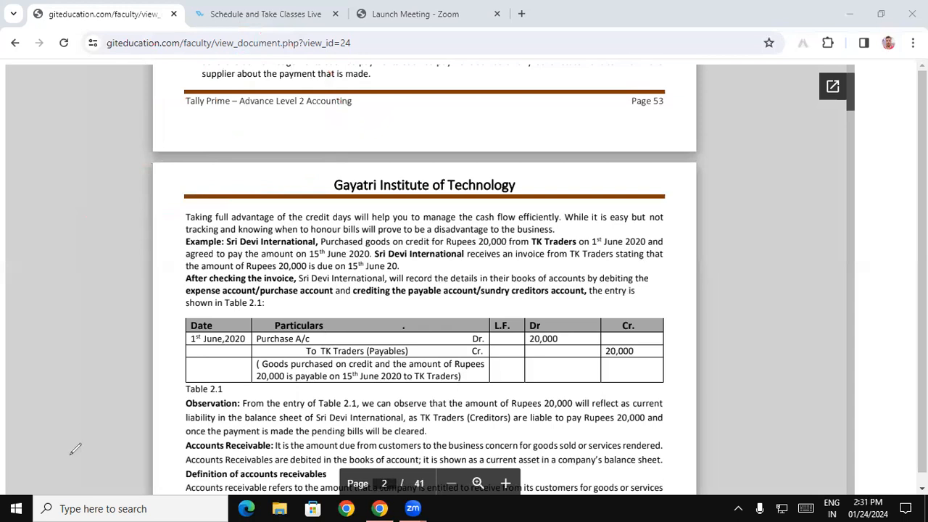
mouse_move(853, 108)
mouse_down()
mouse_move(854, 122)
mouse_move(851, 106)
mouse_up()
scroll(853, 117, down, 1)
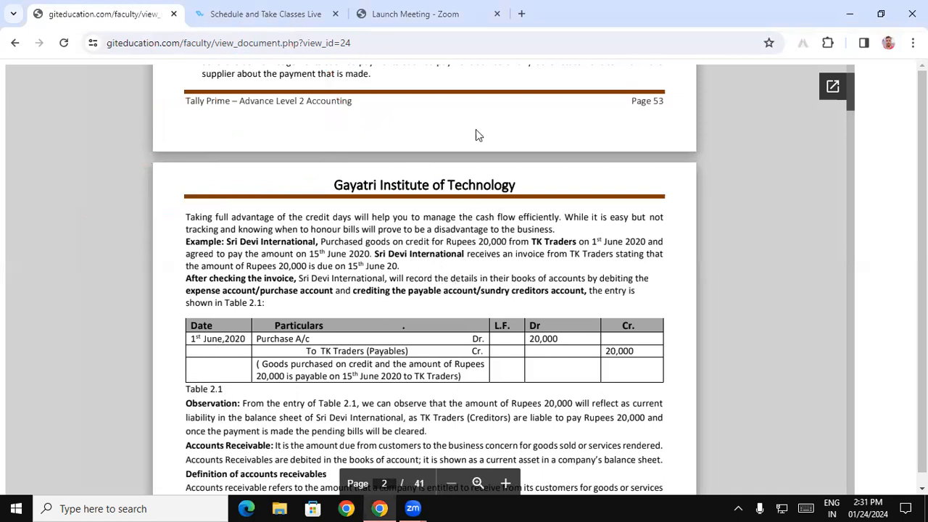
click(850, 14)
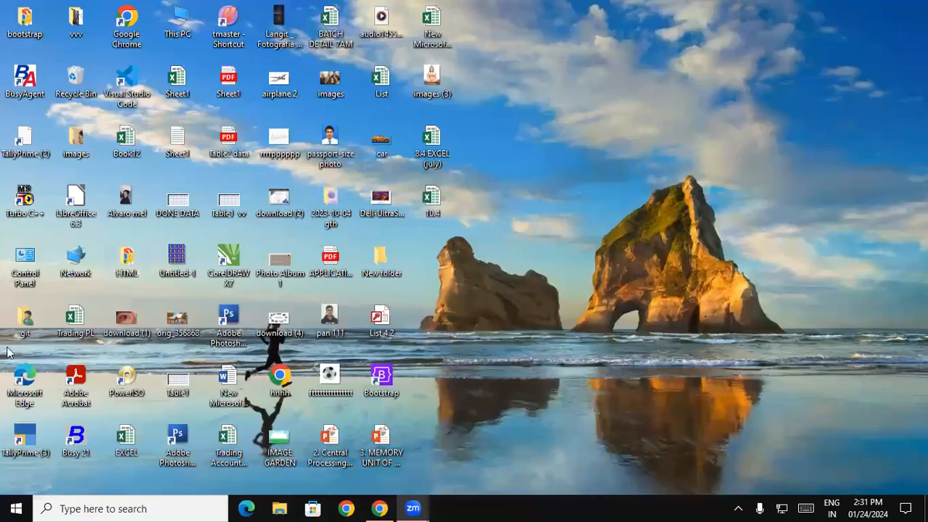
- Launch TallyPrime and continue in Educational Mode to reach Gaytri Trading Co's Gateway
double_click(31, 433)
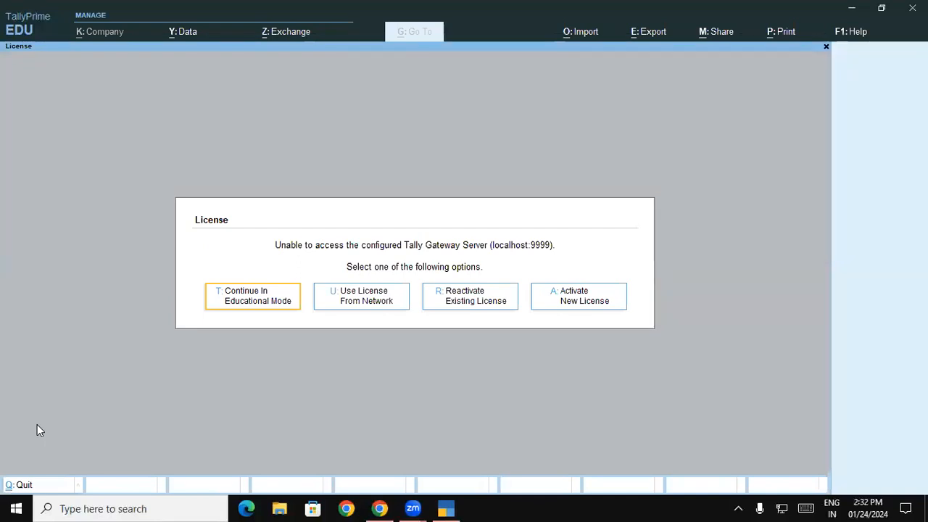
key(Return)
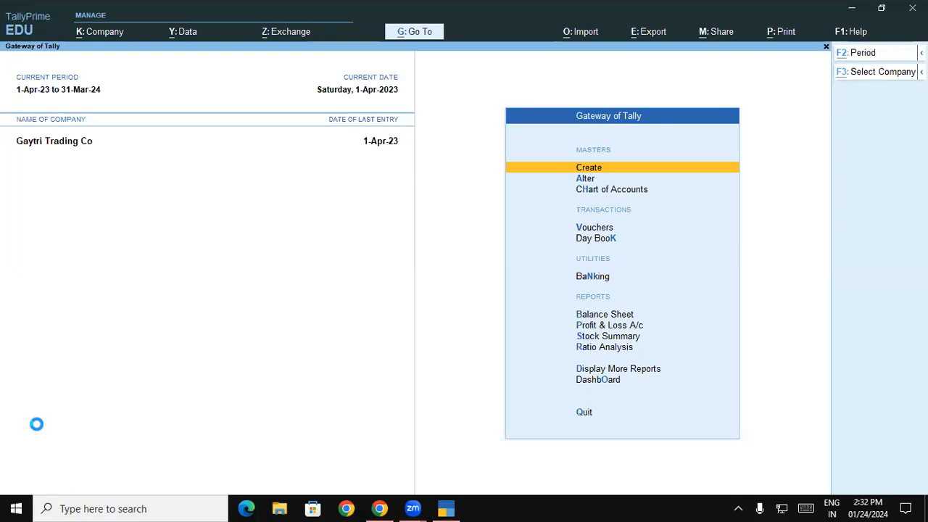
- Choose Create Company with data path set to a new folder D:/ADV CH-2 2.1PM
key(F3)
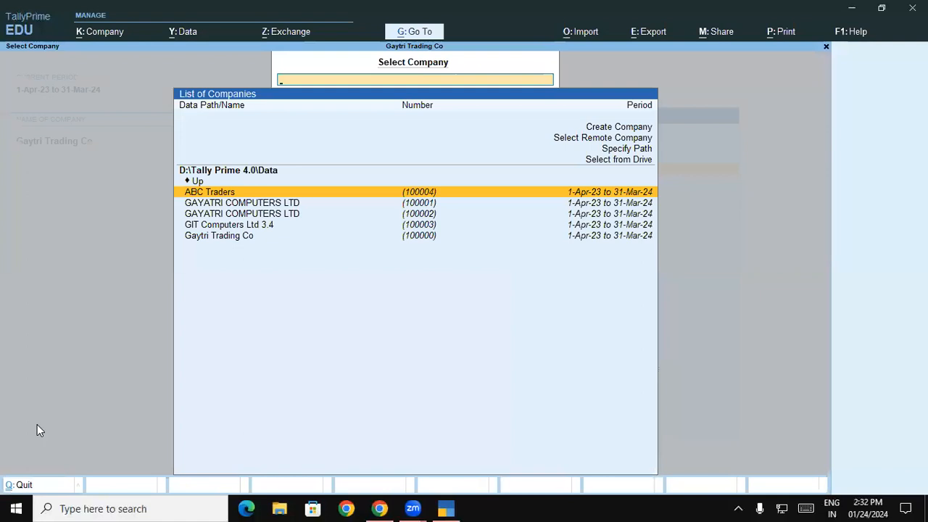
key(Up)
key(Up)
key(Up)
key(Up)
key(Up)
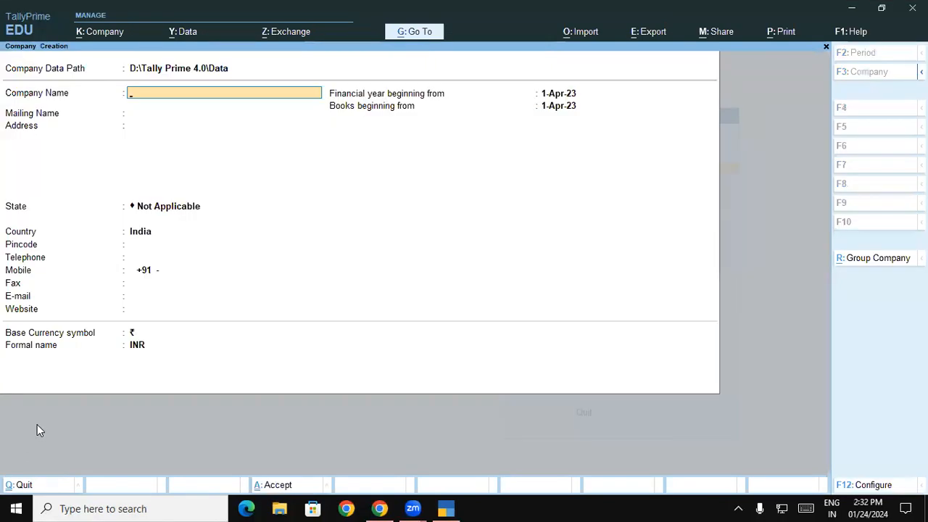
key(BackSpace)
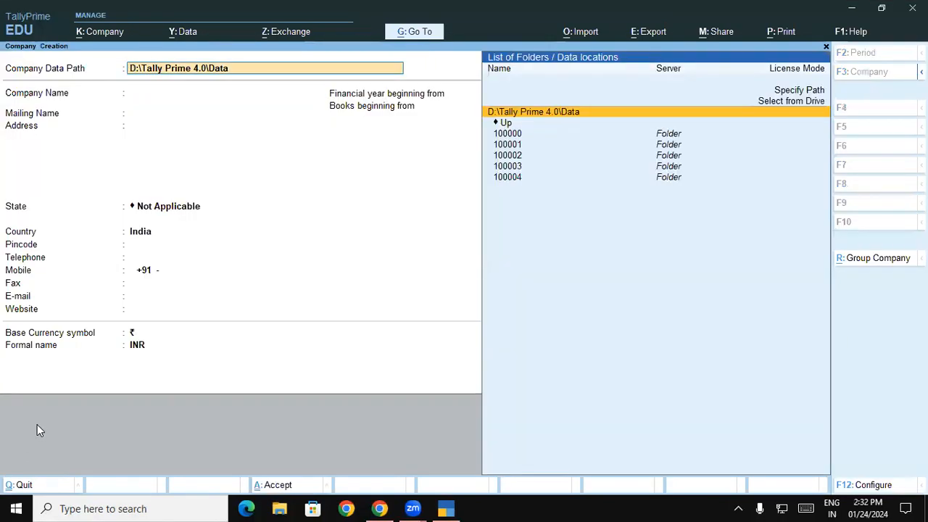
text(D:)
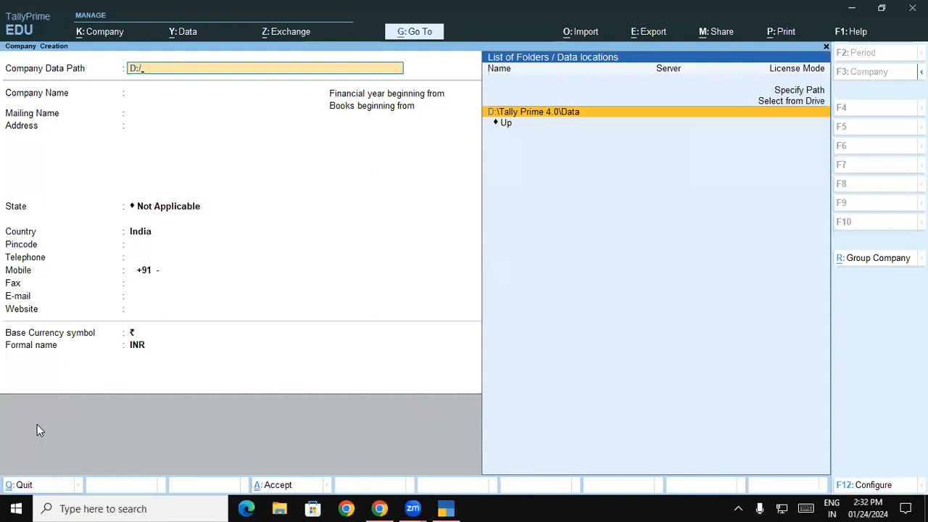
text(/A)
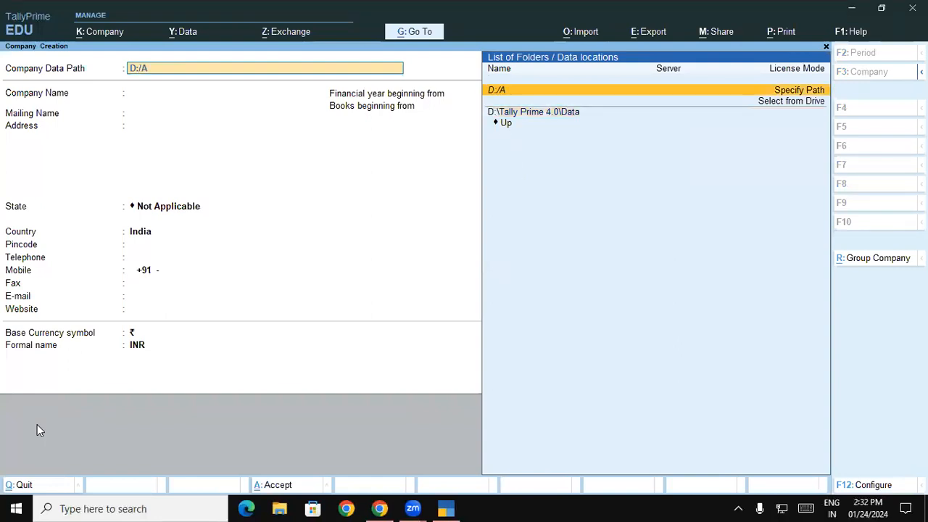
text(DV CH-2)
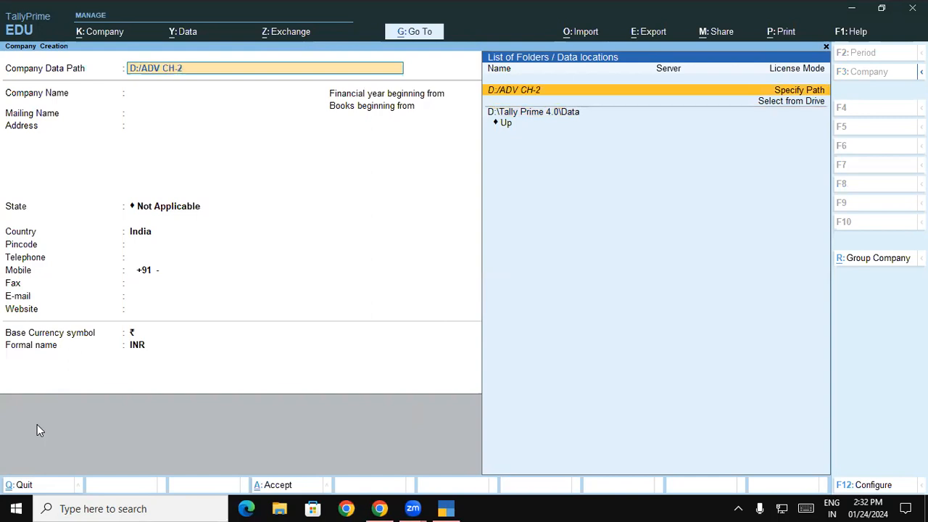
text( 2.1PM)
key(Return)
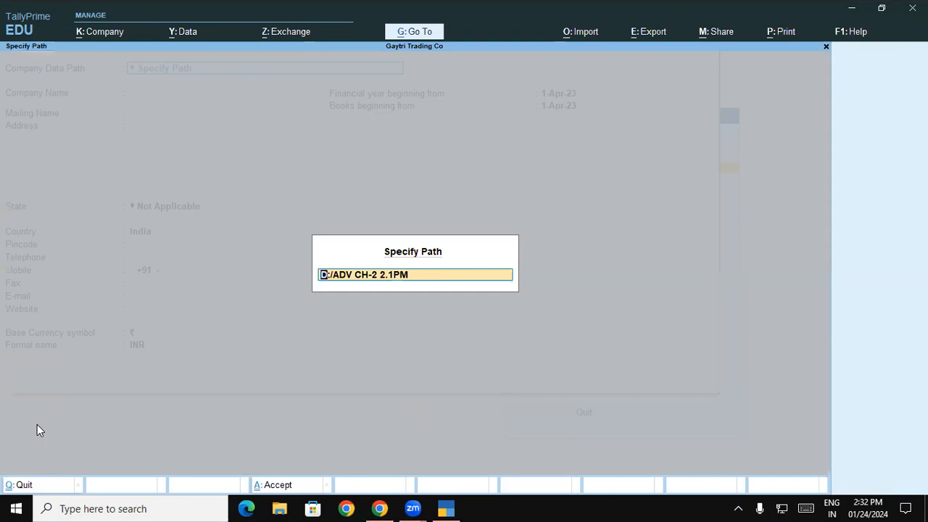
key(Return)
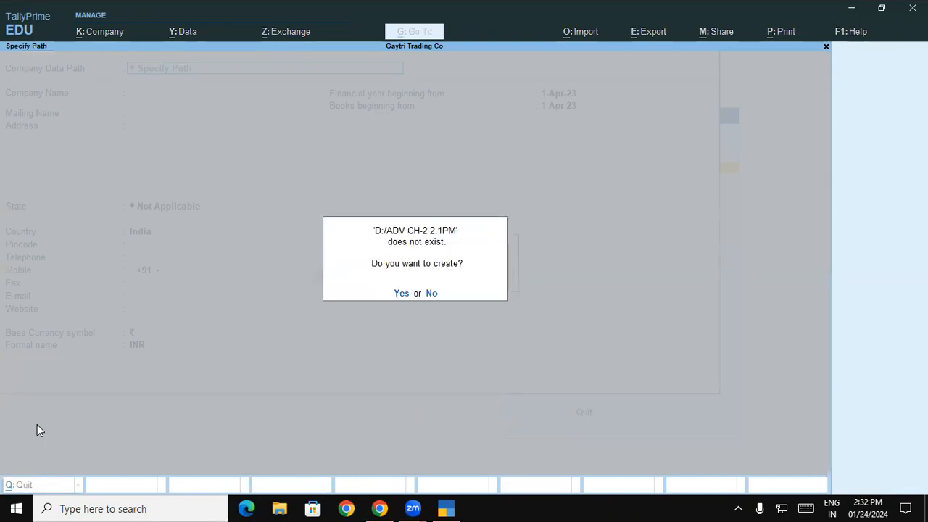
key(Return)
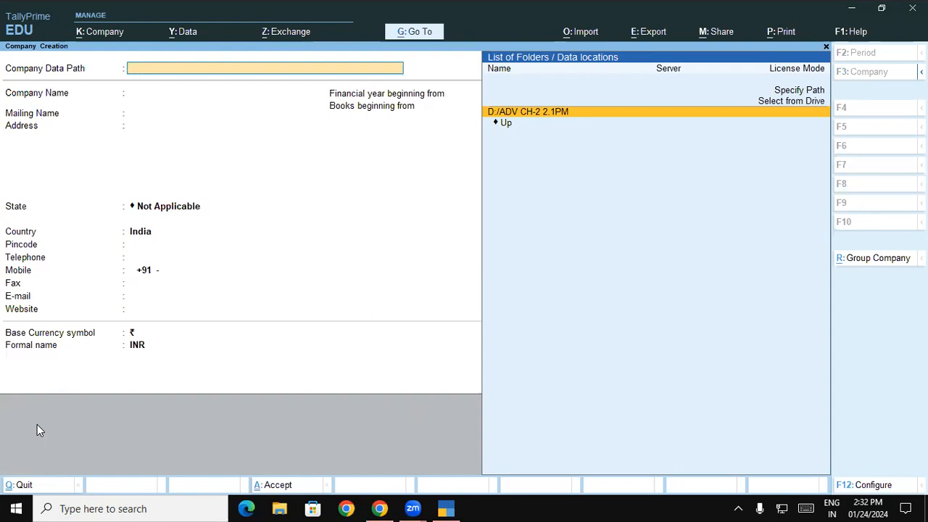
key(Return)
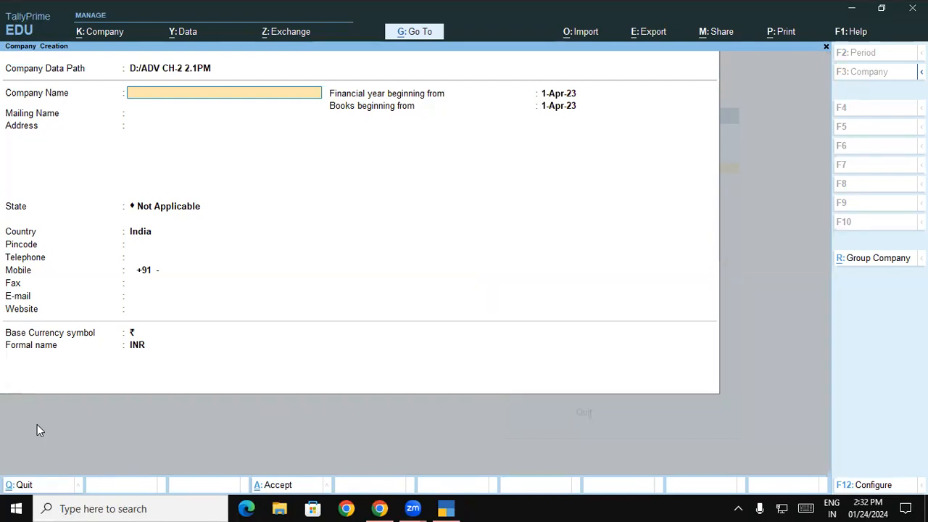
- Name the company SRI DEVI INTERNATIONAL, enter its mailing address, and set state Uttar Pradesh
text(SRI DEVI INTERNA)
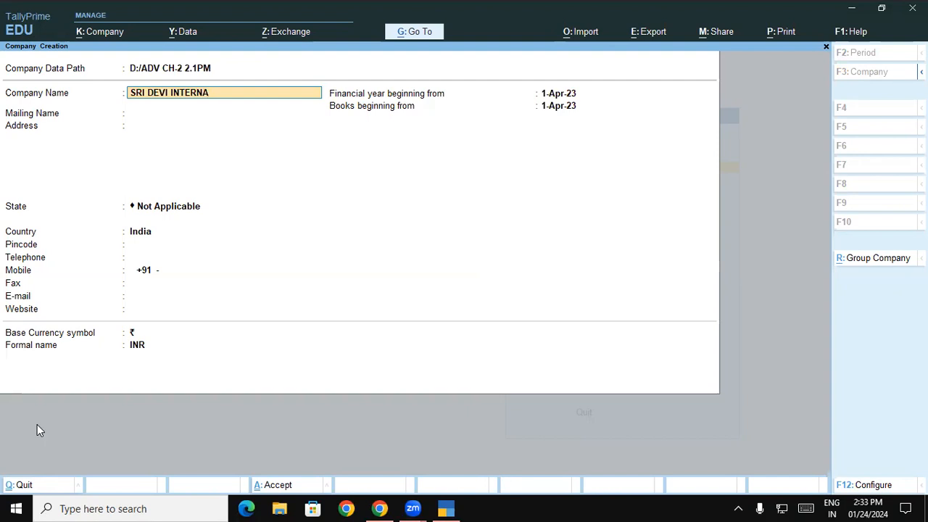
text(TIONAL)
key(Return)
key(Return)
text(PADRAUNA KUSHINAGAR)
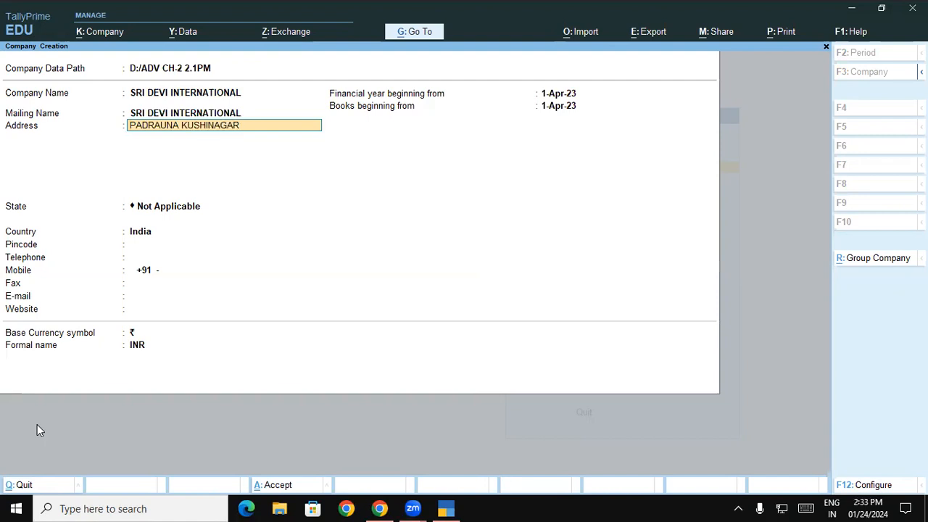
key(Return)
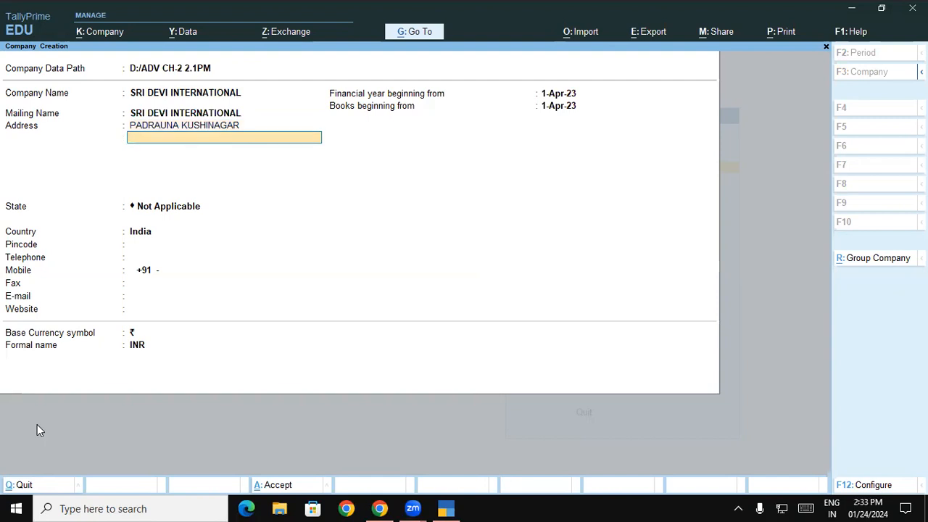
key(Return)
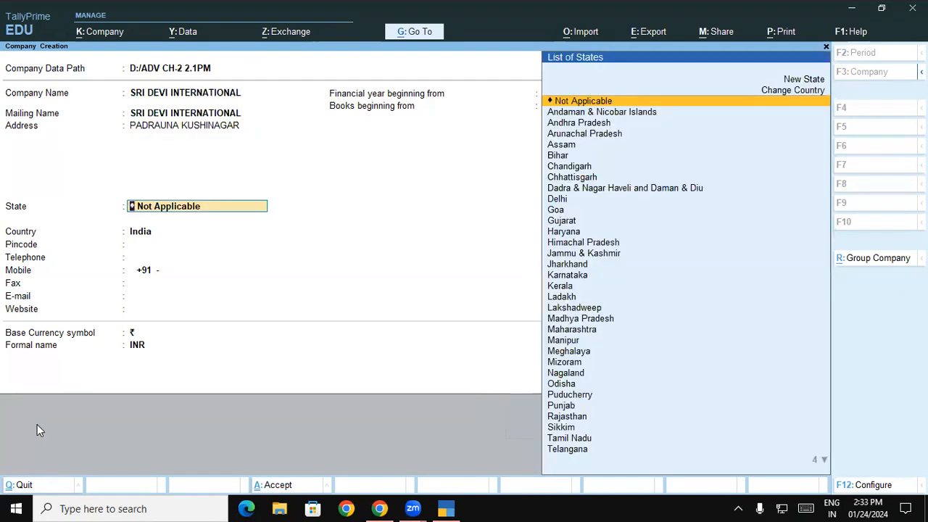
text(UT)
key(Down)
key(Down)
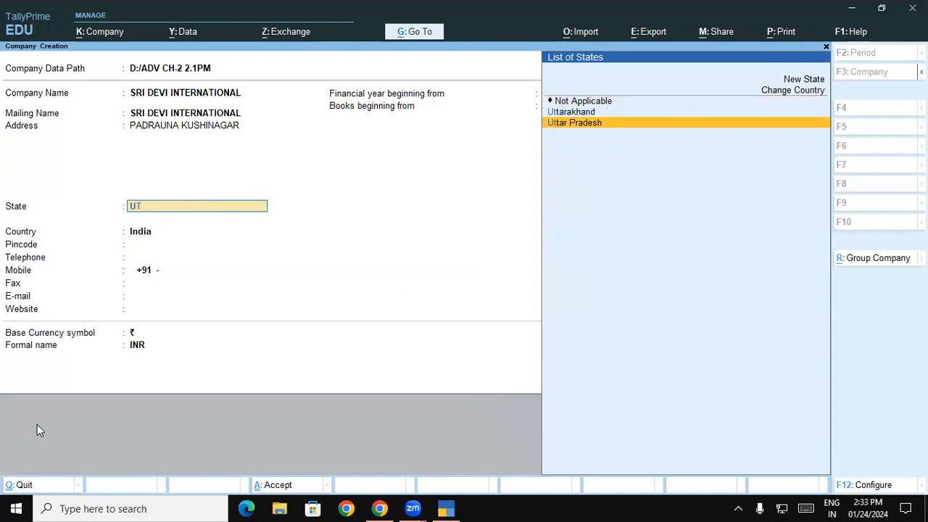
key(Return)
key(Return)
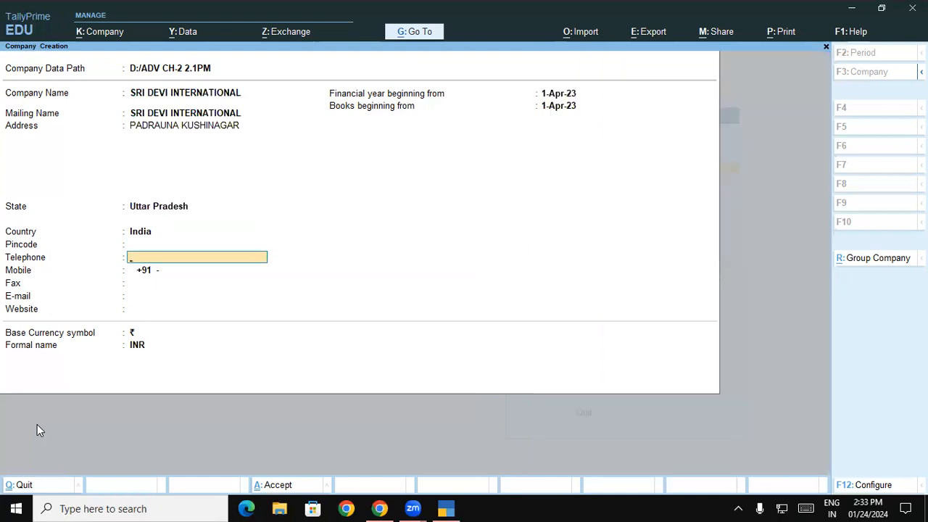
- Enter the pincode, telephone and mobile numbers, and keep books beginning 1-Apr-23
key(BackSpace)
text(274304)
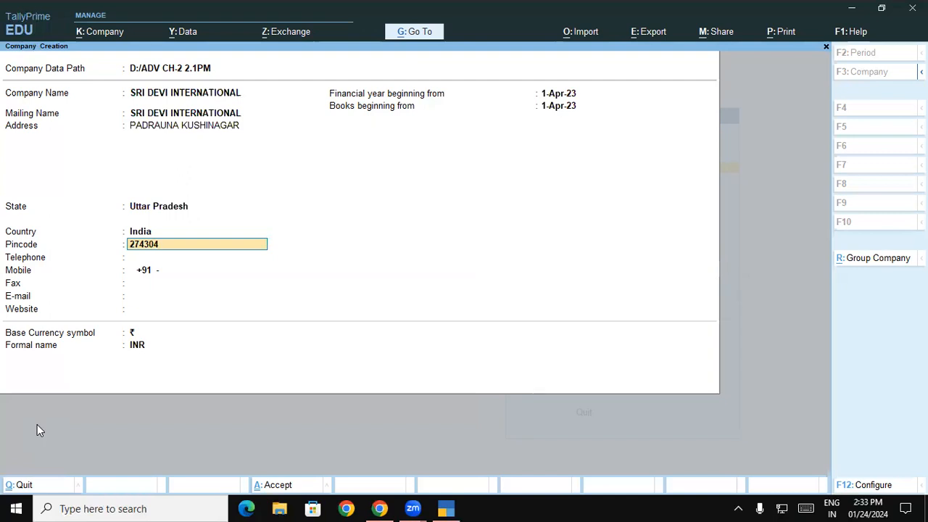
key(Return)
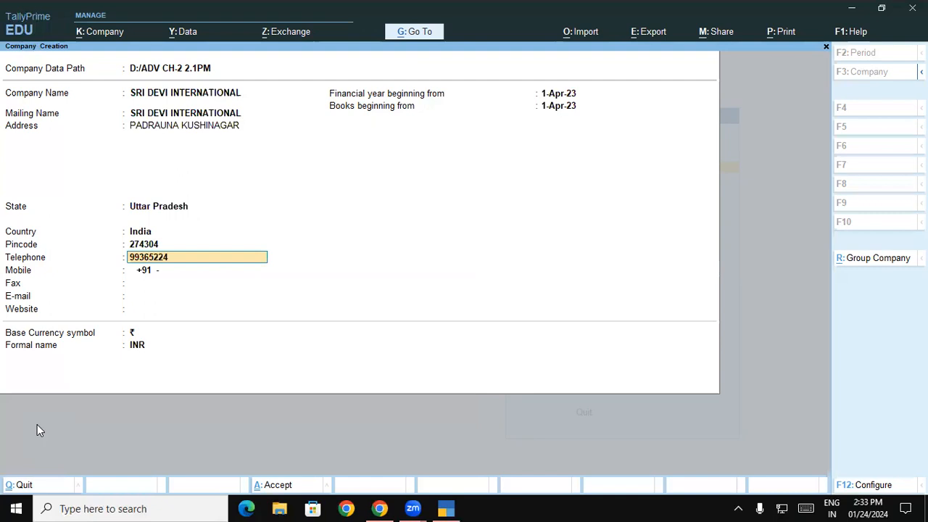
key(Return)
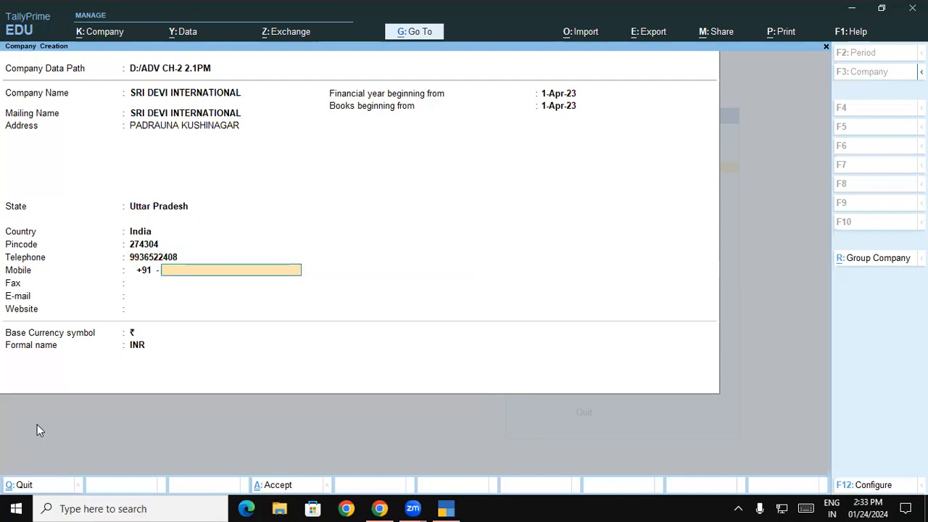
key(Return)
key(Return)
key(Return)
key(Return)
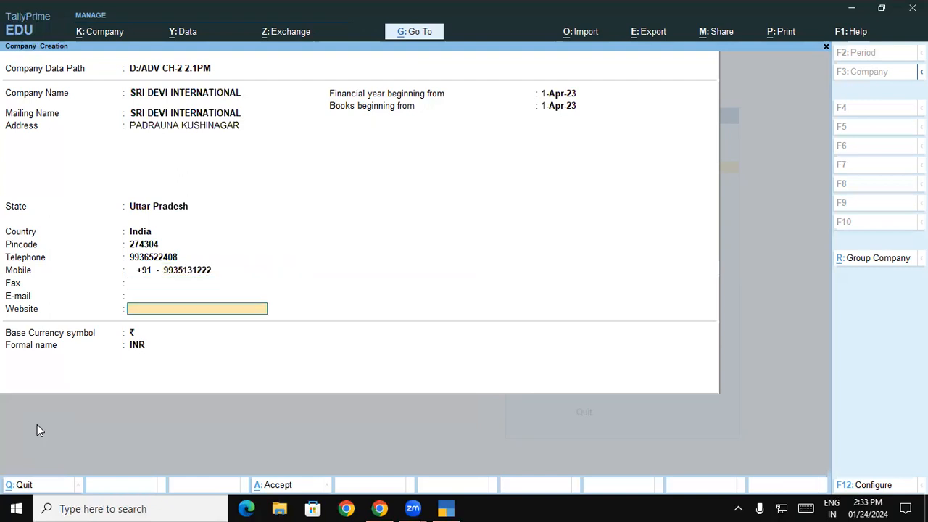
key(Return)
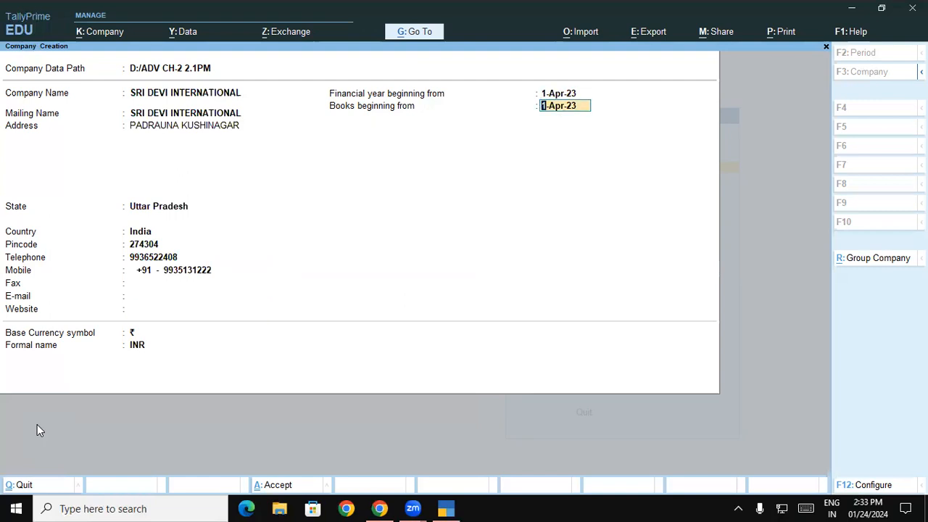
key(Return)
key(Return)
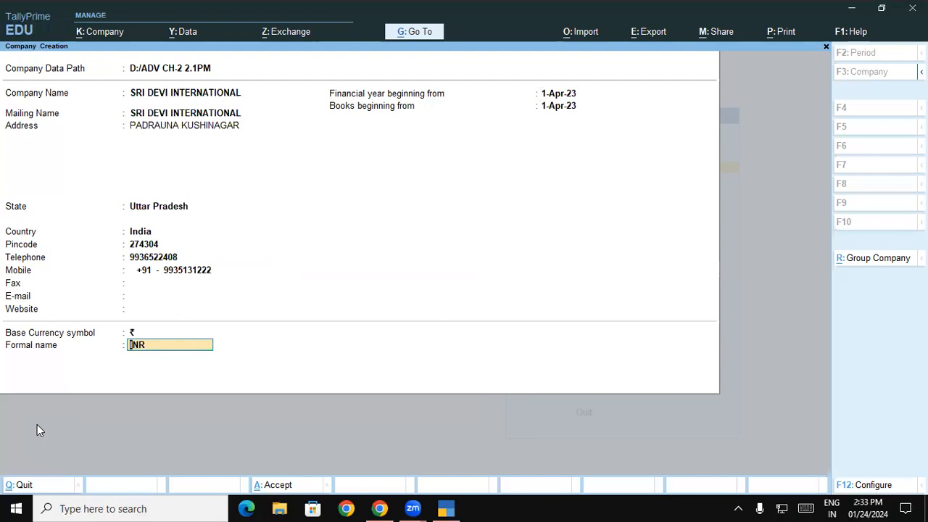
key(Return)
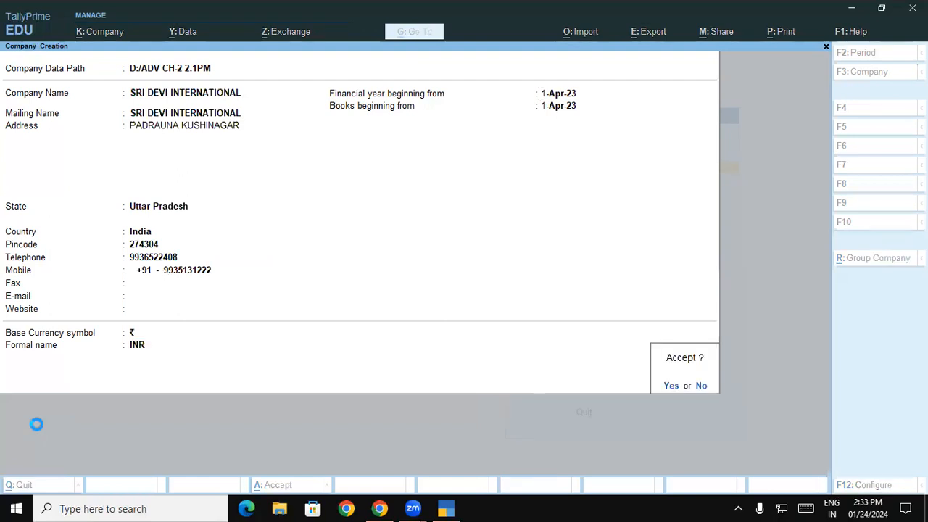
- Set Enable Goods and Services Tax to No and accept the company features
key(Return)
key(Return)
key(Return)
key(Return)
key(Return)
key(Return)
key(Return)
key(Return)
key(Return)
key(Return)
key(Return)
key(Return)
key(Return)
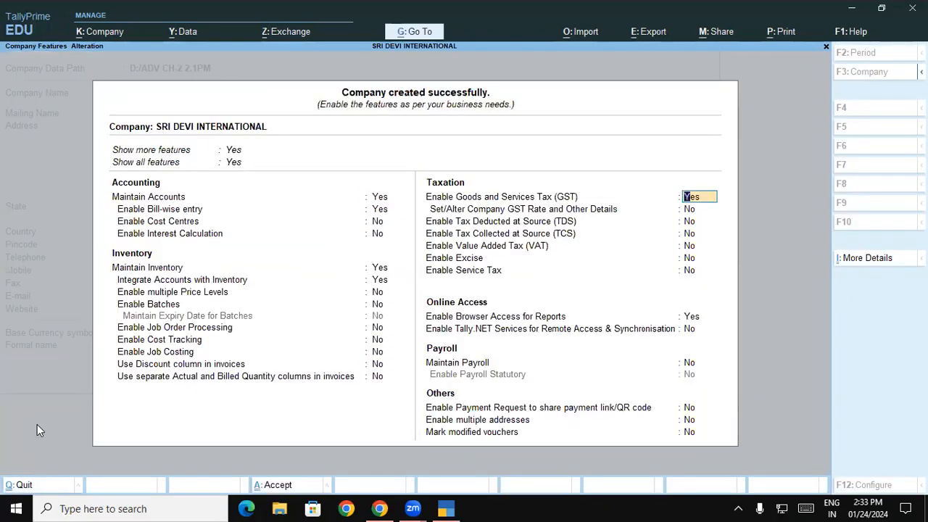
text(n)
key(Return)
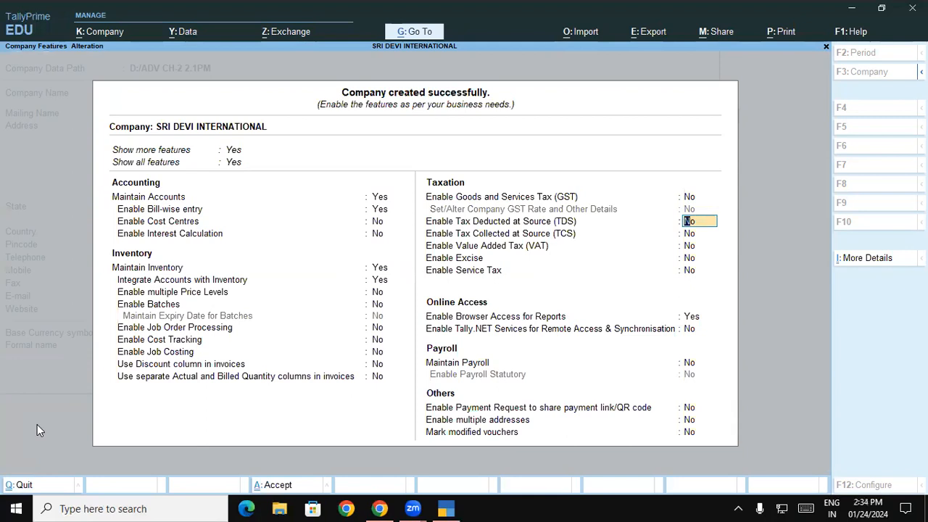
key(ctrl+a)
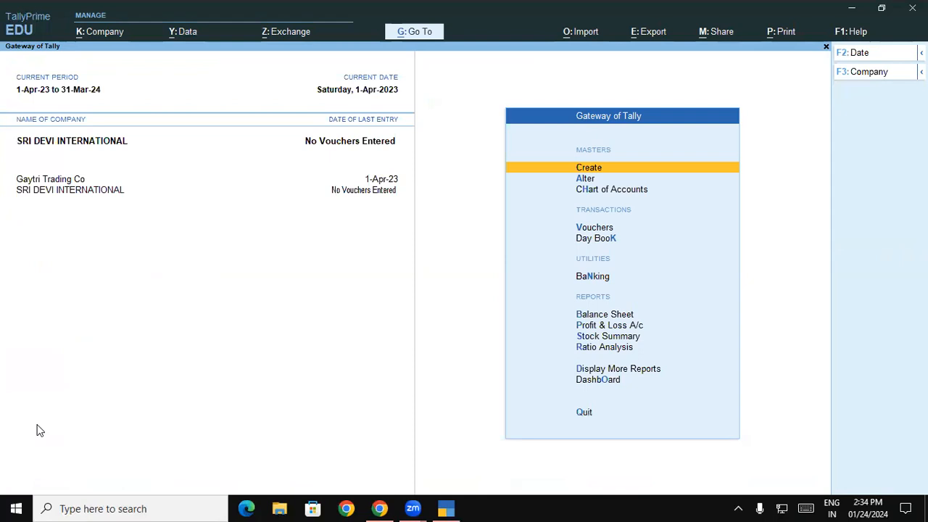
key(Return)
- Create stock group Washing Powder with Ariel and Surf Excel under it
key(Down)
key(Down)
key(Down)
key(Down)
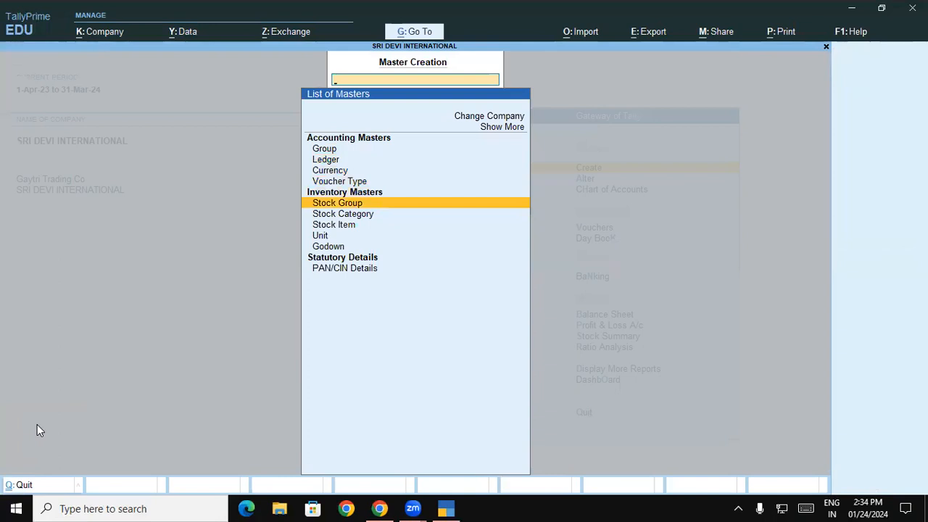
key(Return)
text(Wa)
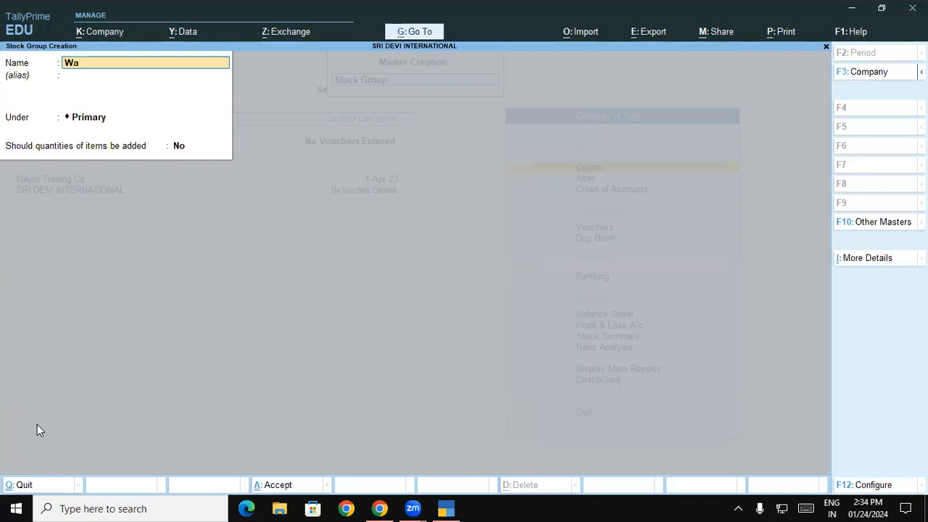
text(shing Powder)
key(Return)
key(Return)
key(Return)
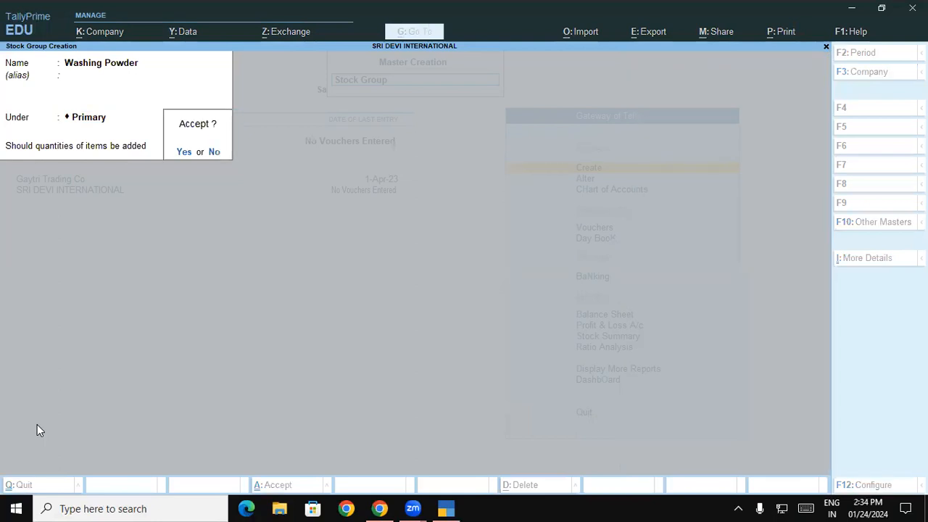
key(Return)
text(Ariel)
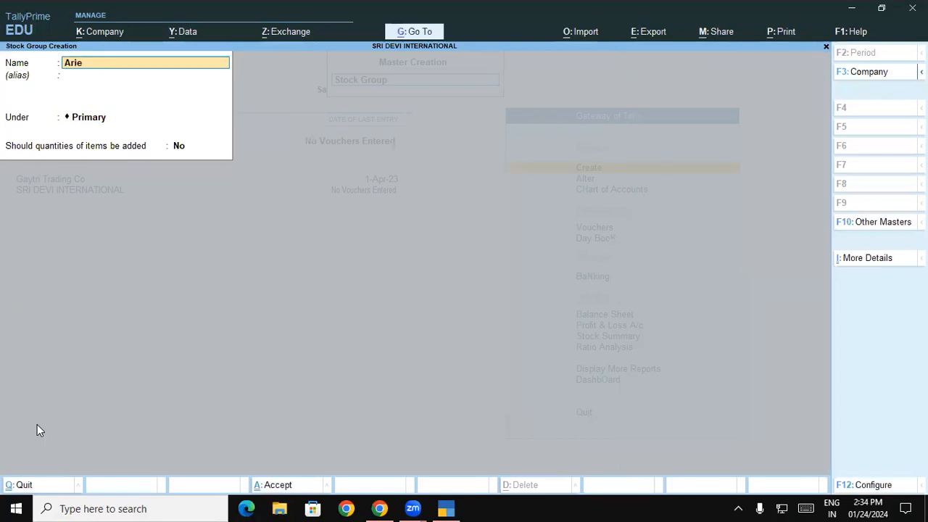
key(Return)
key(Return)
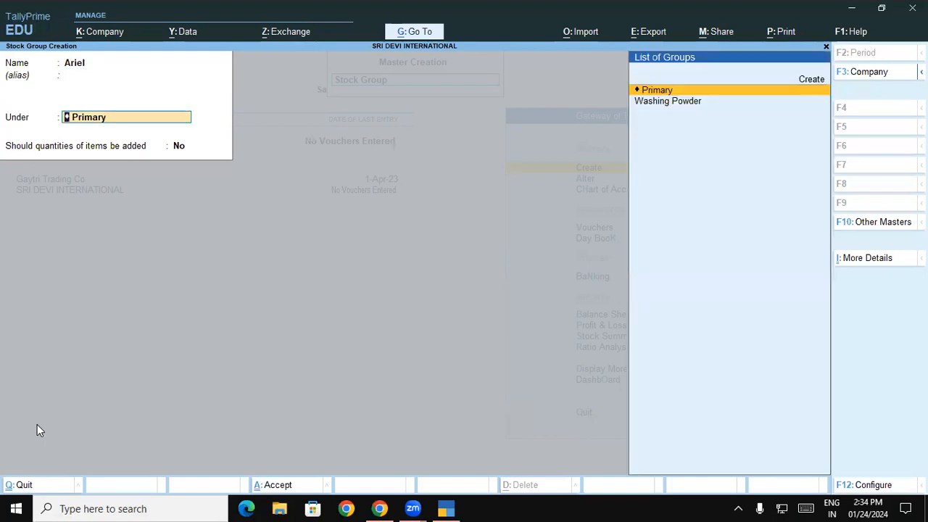
key(Down)
key(Return)
key(Return)
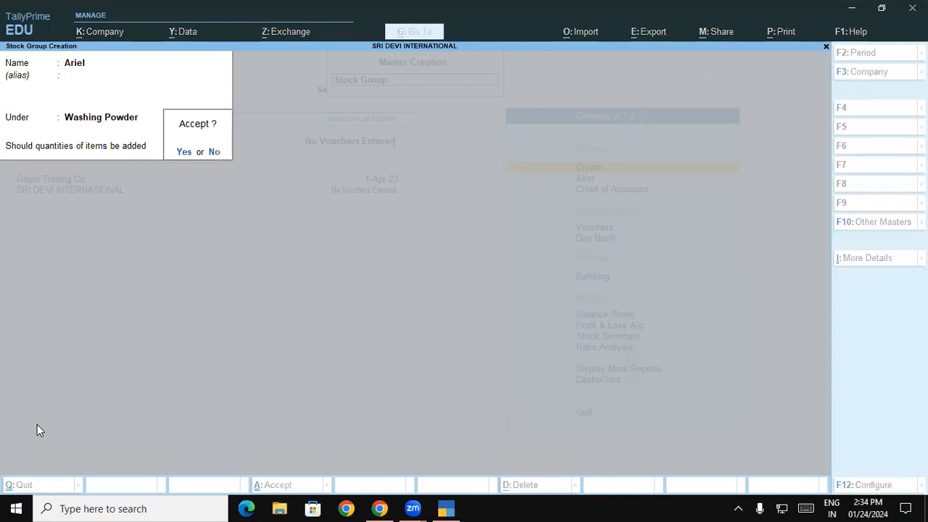
key(Return)
text(Surf Exc)
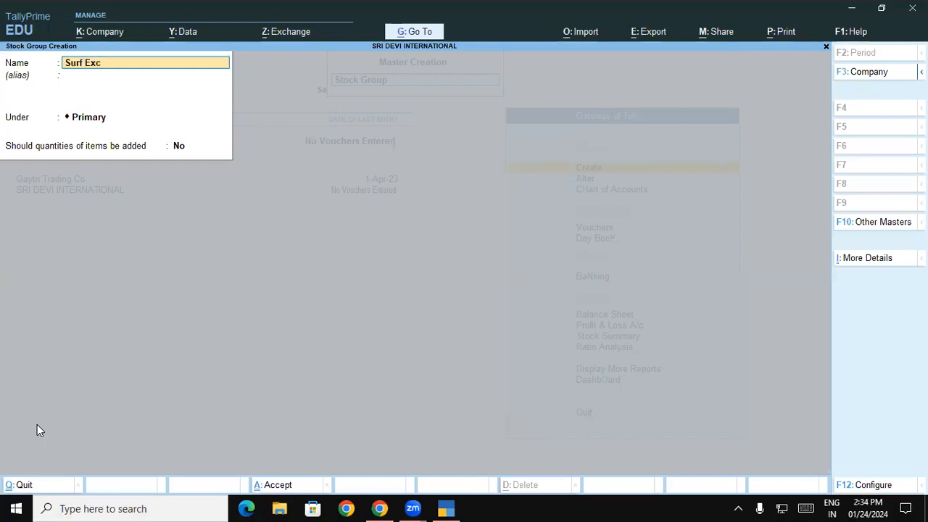
text(el)
key(Return)
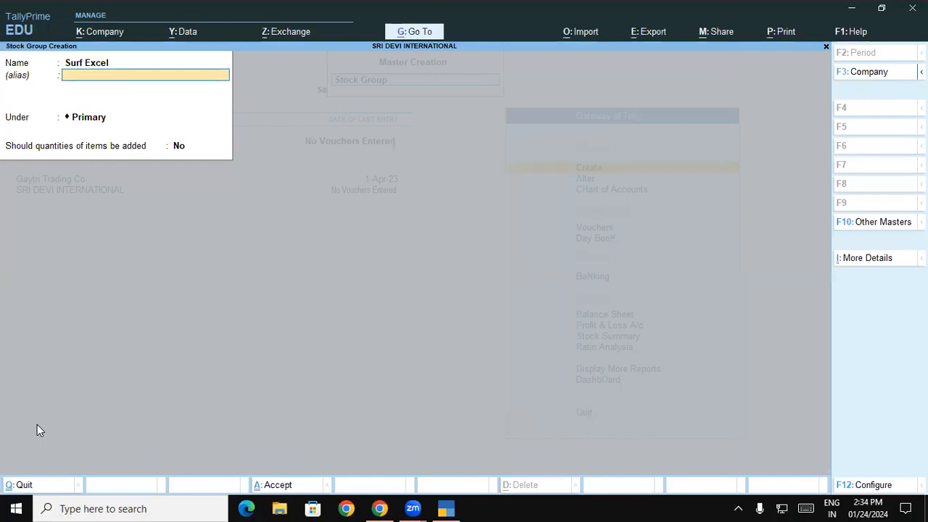
key(Return)
key(Down)
key(Down)
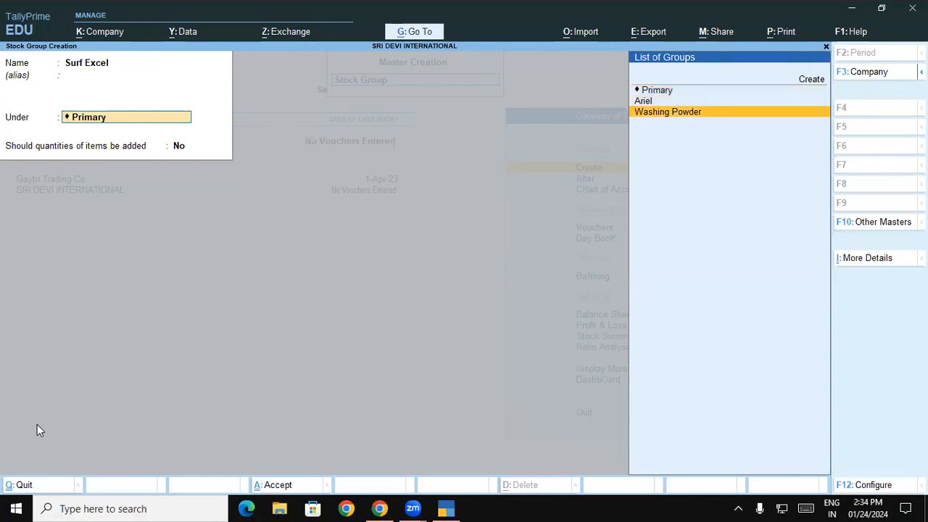
key(Return)
key(Return)
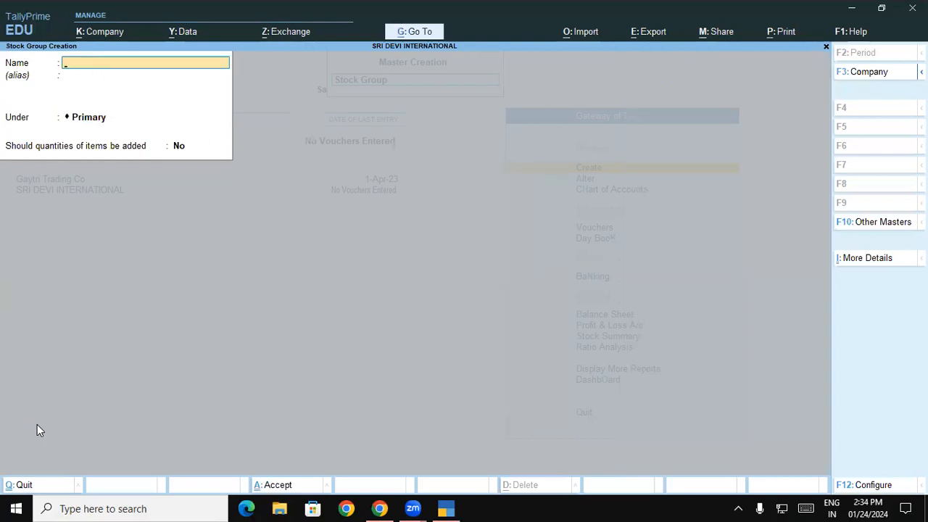
- Create stock group Washing Machine with LG Washing Machine and Samsung Washing Machine under it
text(Washing Ma)
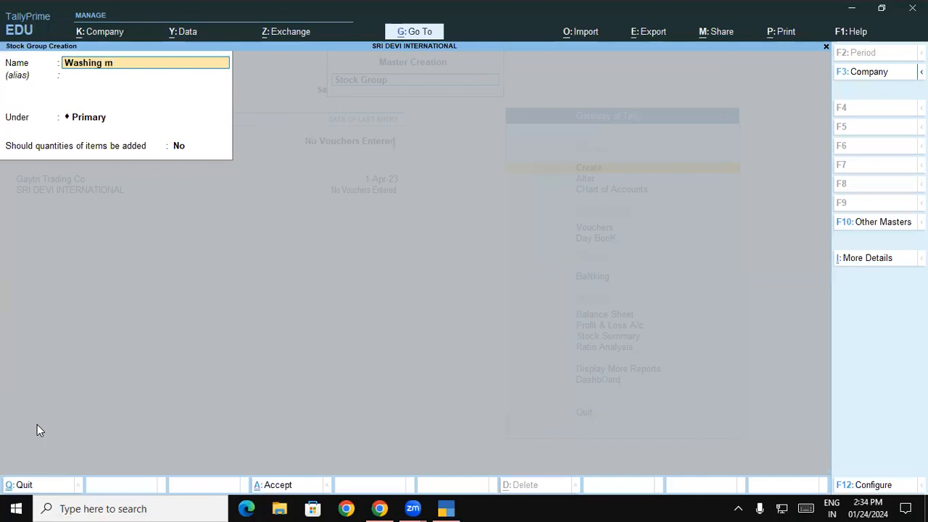
text(chine)
key(Return)
key(Return)
key(Return)
key(Return)
key(Return)
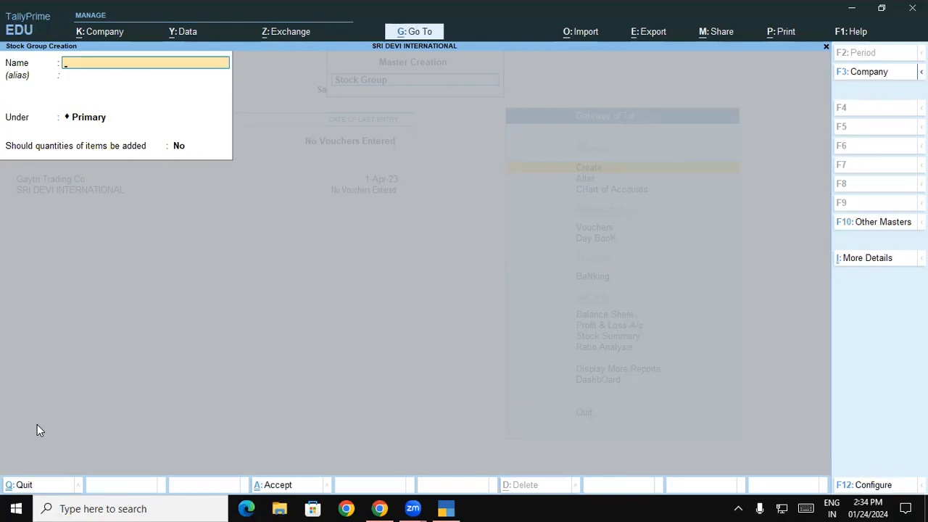
text(LG Washing Machine)
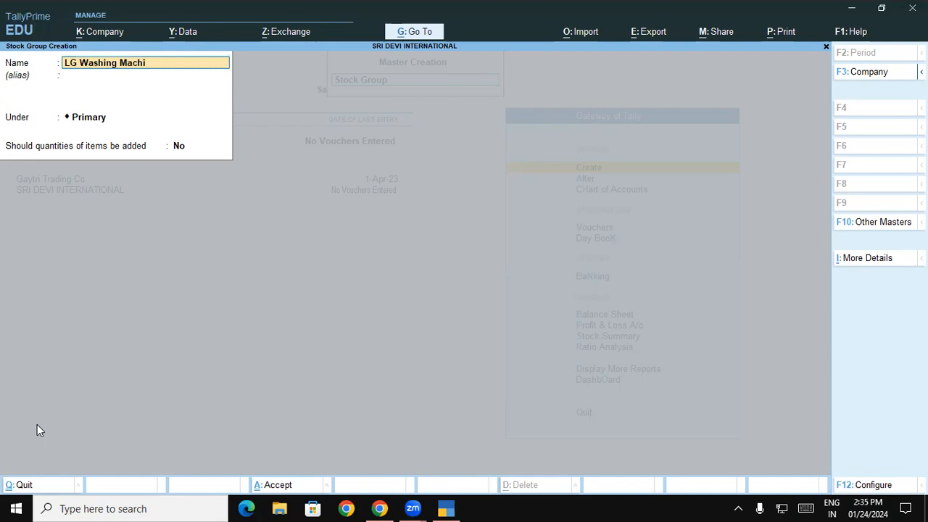
key(Return)
key(Return)
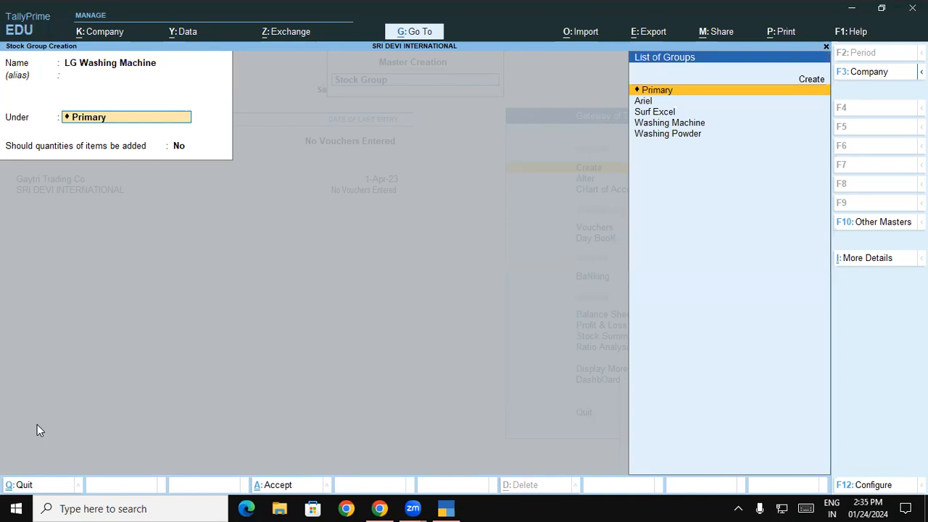
key(Down)
key(Down)
key(Down)
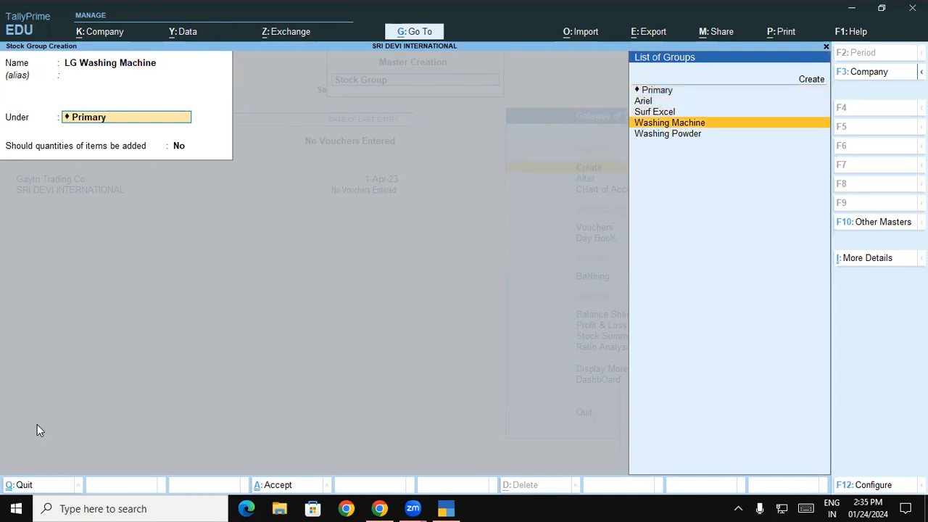
key(Return)
key(Return)
key(Return)
text(Samsung Washing)
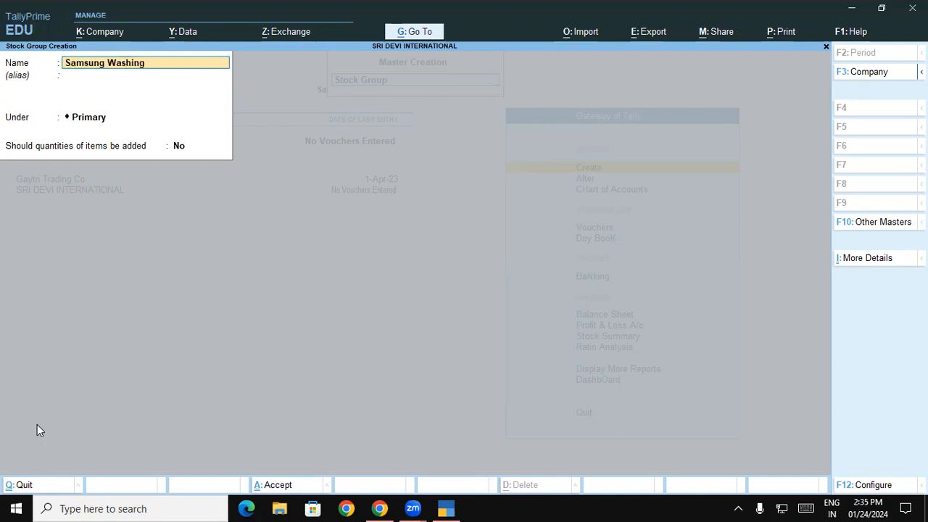
text( machine)
key(Return)
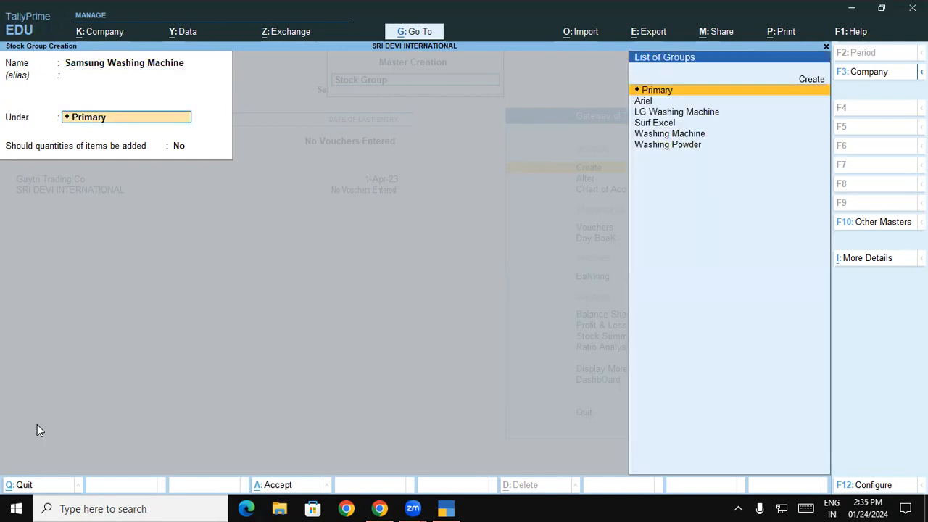
key(Down)
key(Down)
key(Down)
key(Down)
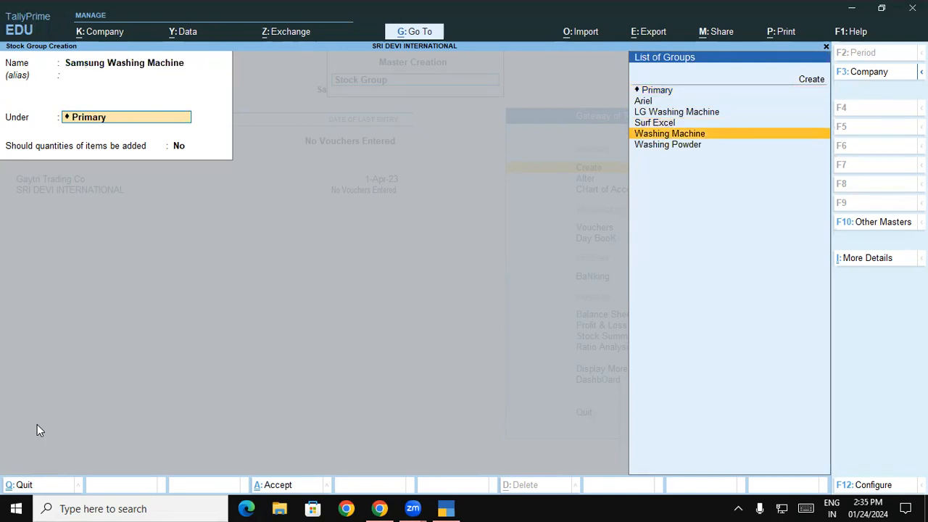
key(Return)
key(Return)
key(Return)
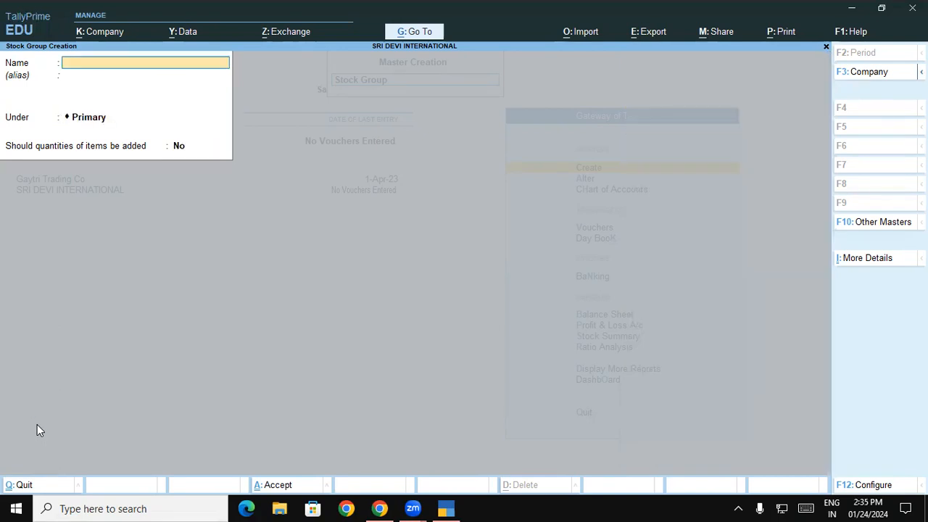
- Create units Kgs and Nos, each with 0 decimal places
key(Escape)
key(Return)
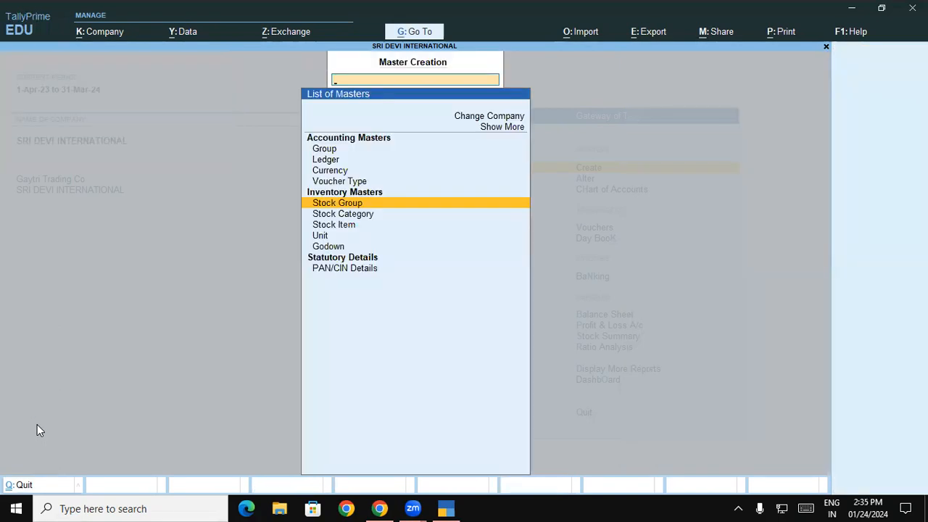
key(Down)
key(Down)
key(Down)
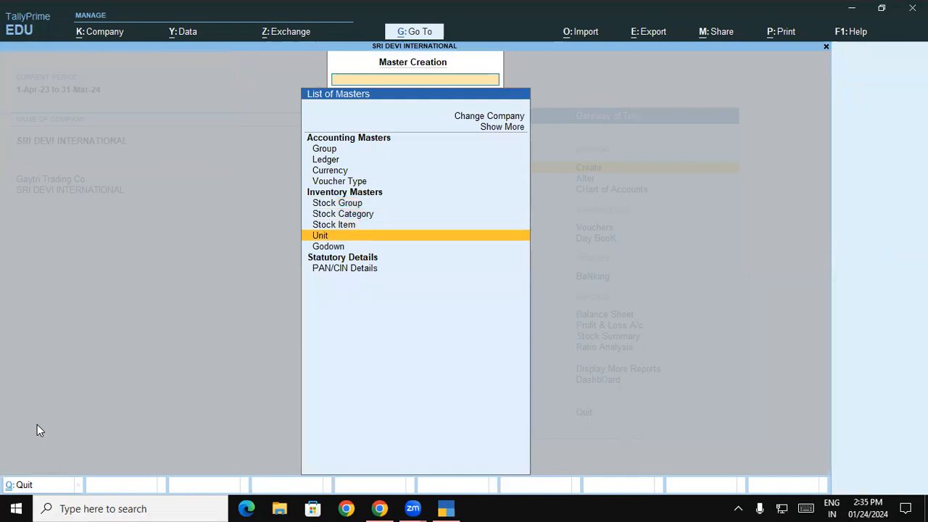
key(Return)
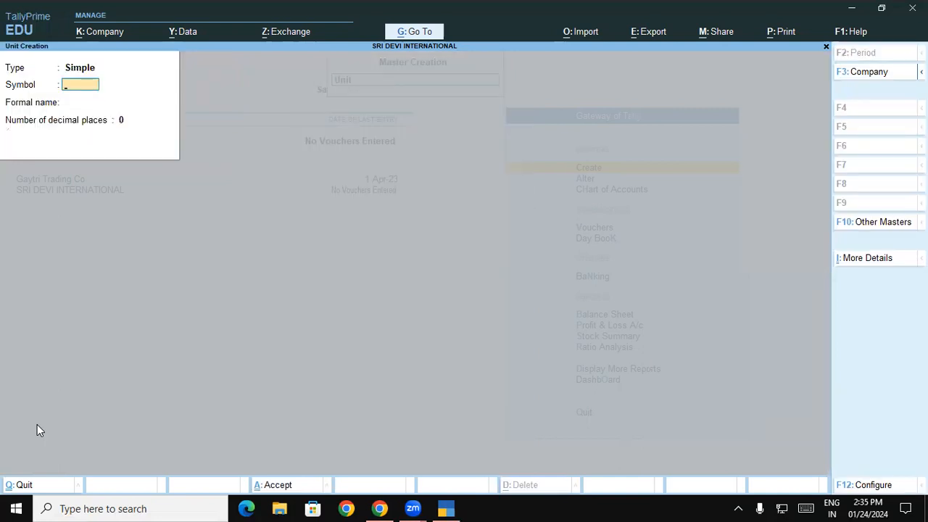
text(Kgs)
key(Return)
key(Return)
key(Return)
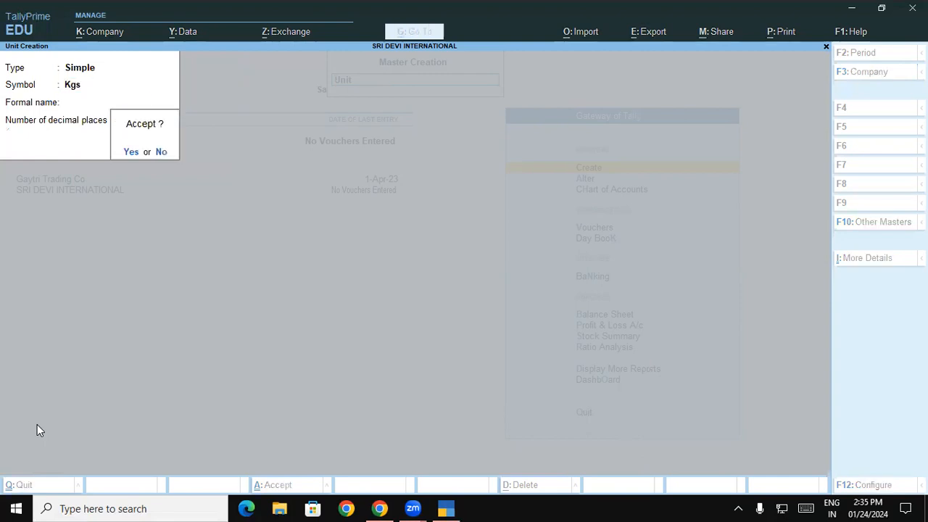
key(Return)
text(Nos)
key(Return)
key(Return)
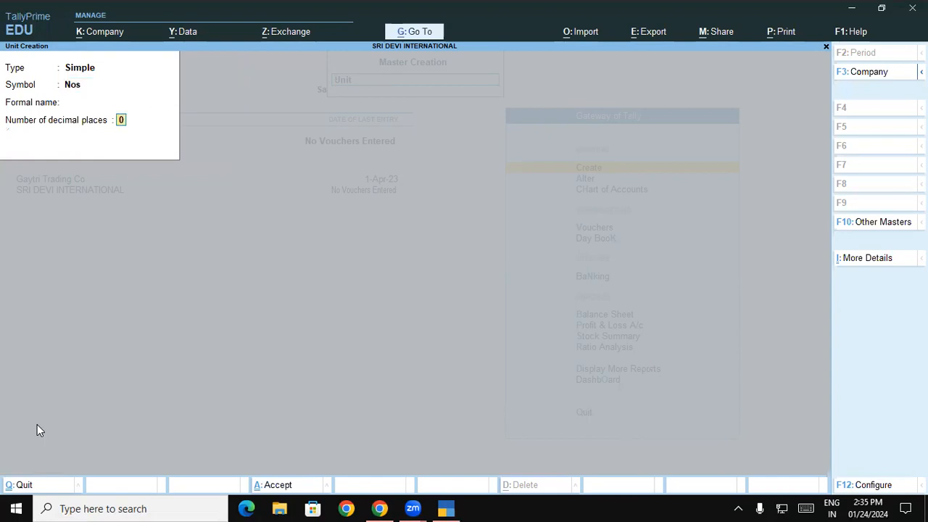
key(Return)
key(Return)
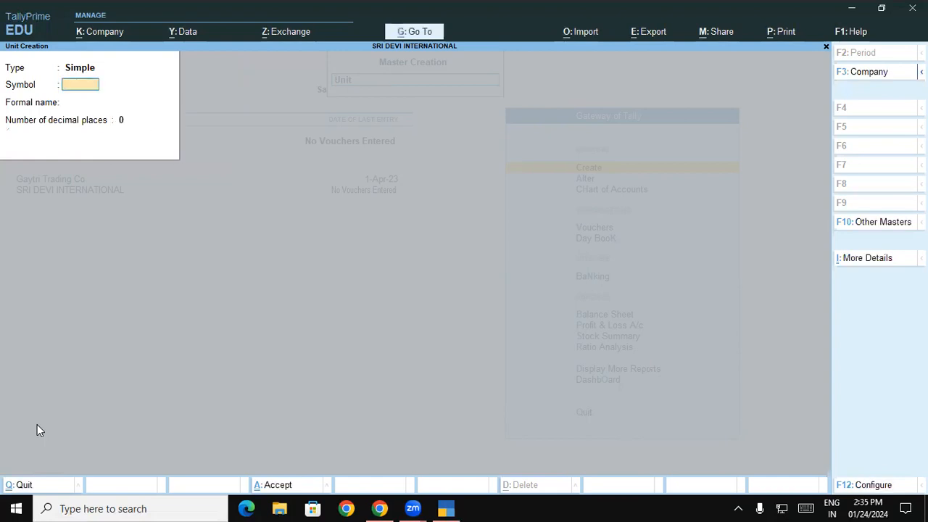
key(Escape)
- Create the Padrauna godown under Primary
key(Down)
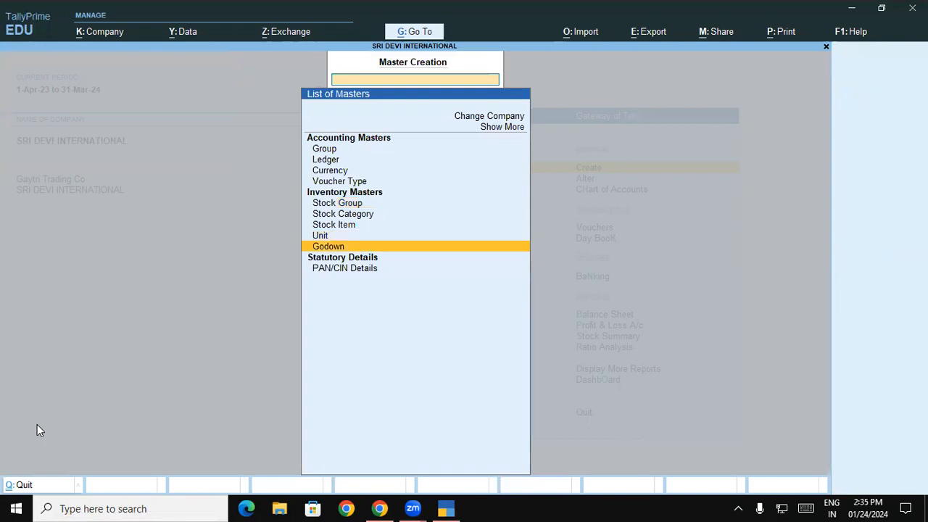
key(Return)
key(Return)
text(Padrauna)
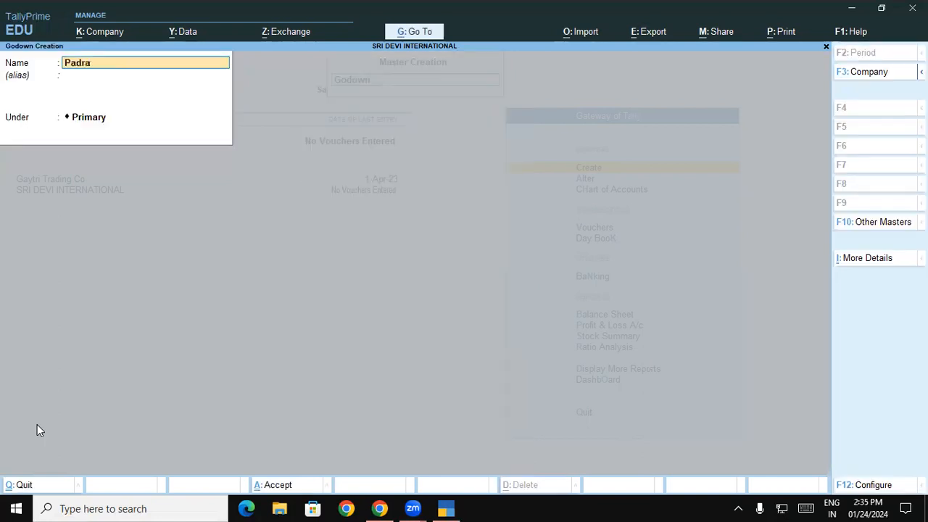
key(Return)
key(Return)
key(Return)
text(Gkp)
key(Return)
key(Return)
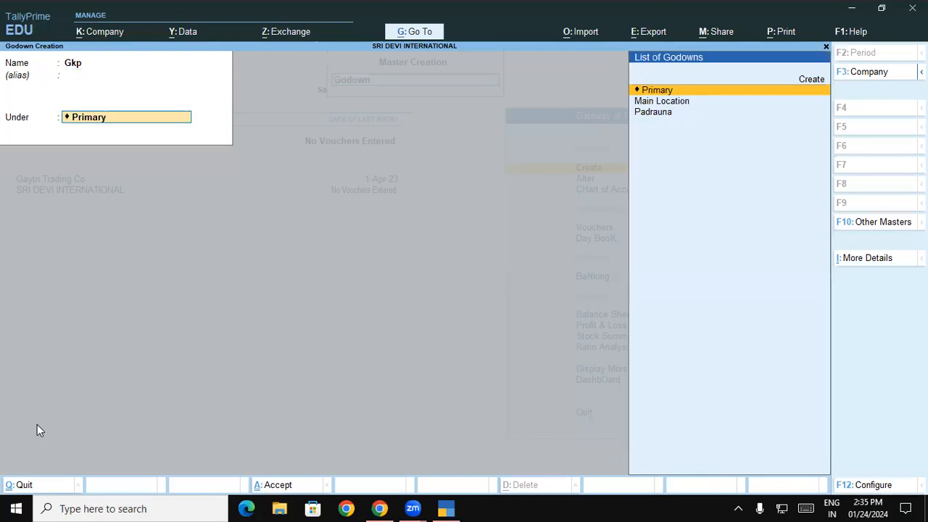
- Discard the unsaved godown details form and create godown Gkp under Primary
key(ctrl)
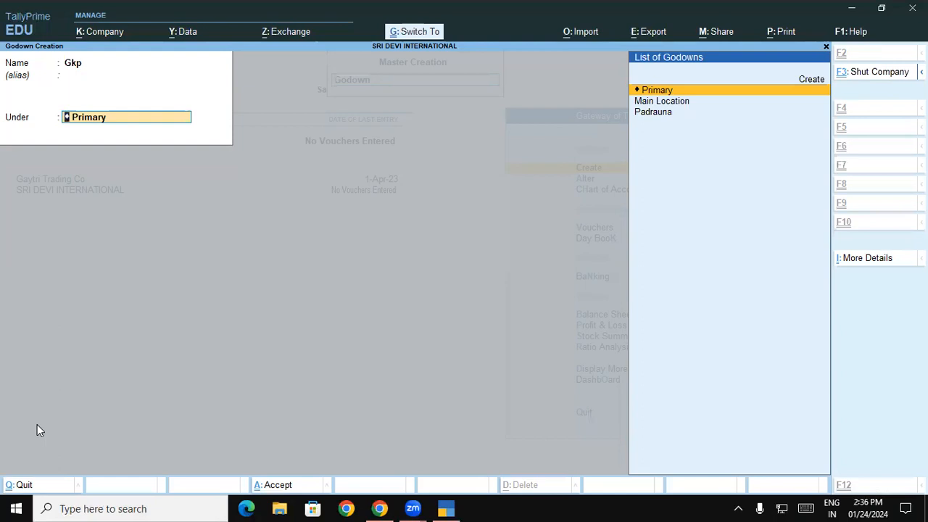
key(ctrl+i)
key(Down)
key(Down)
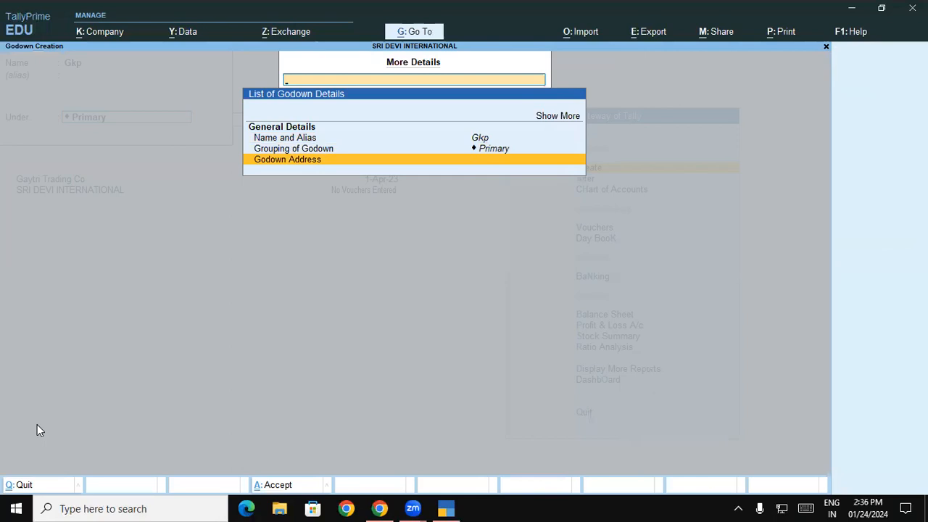
key(Escape)
key(Escape)
key(Escape)
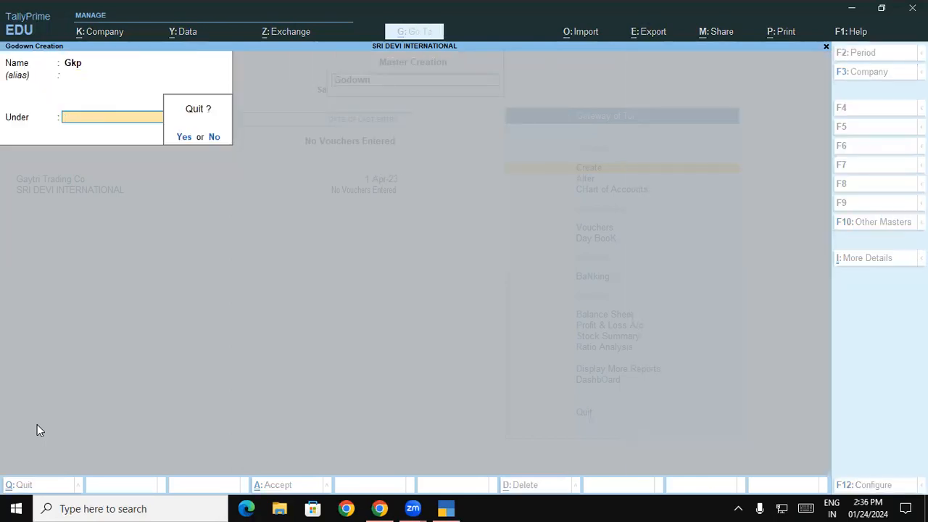
key(y)
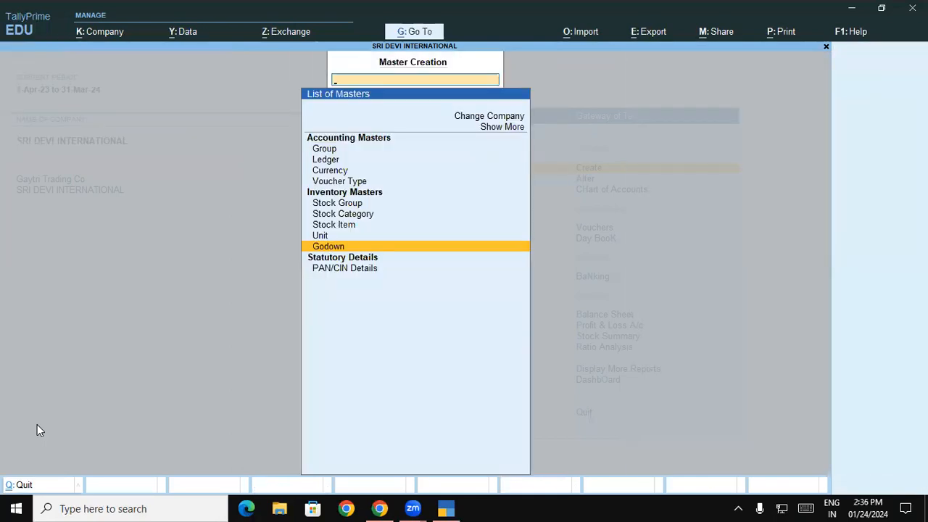
key(Return)
text(Gkp)
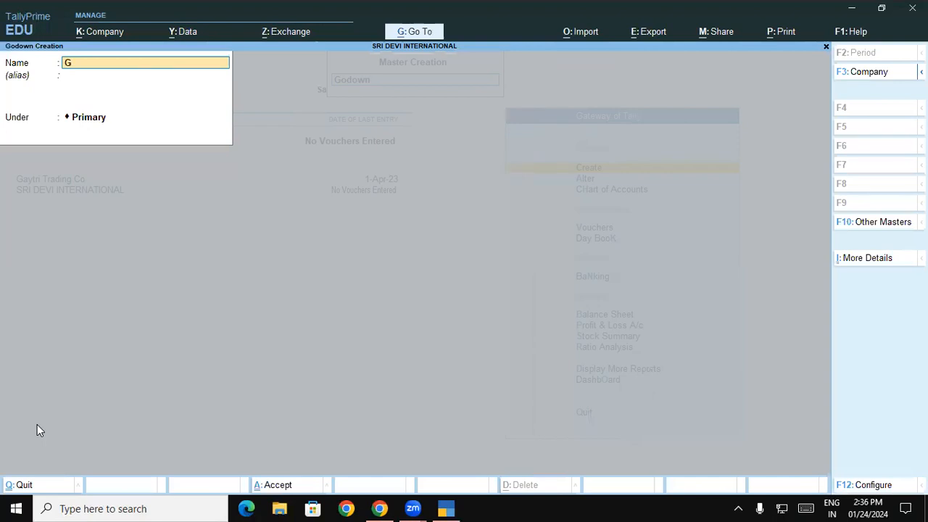
key(Return)
key(Return)
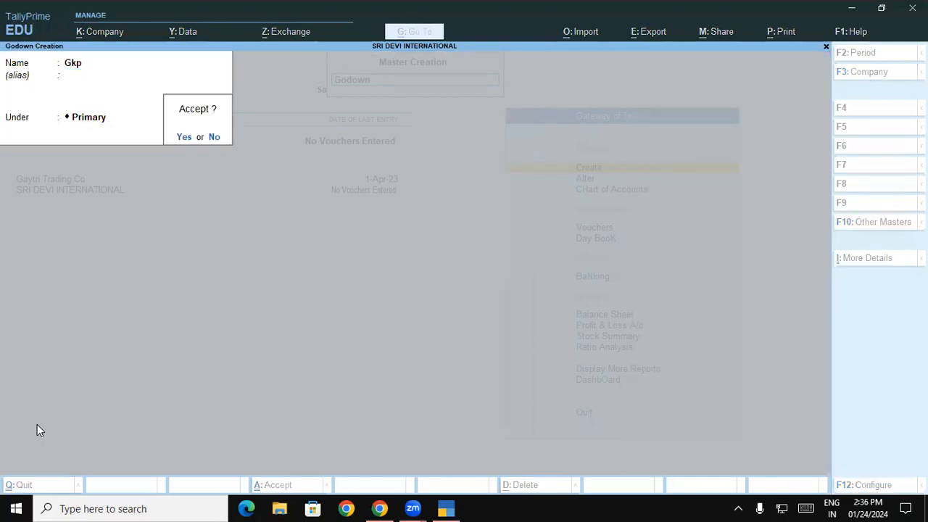
key(Return)
- Open the empty List of Stock Categories from Chart of Accounts and bring up Multi-Masters (Alt+H)
key(Escape)
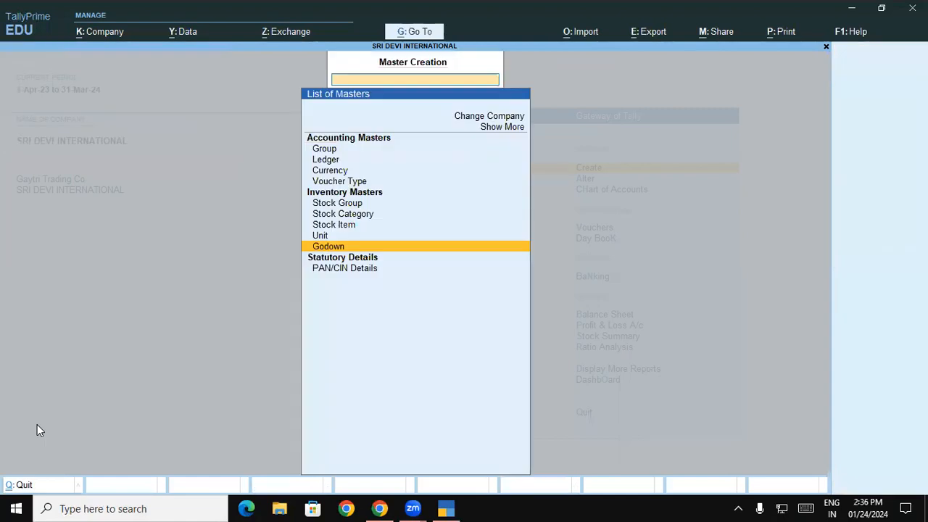
key(Escape)
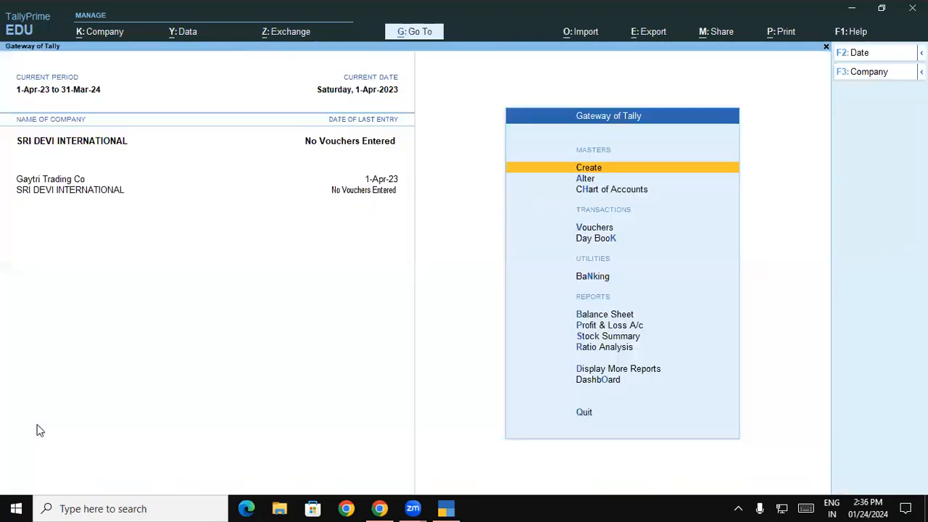
key(Down)
key(Down)
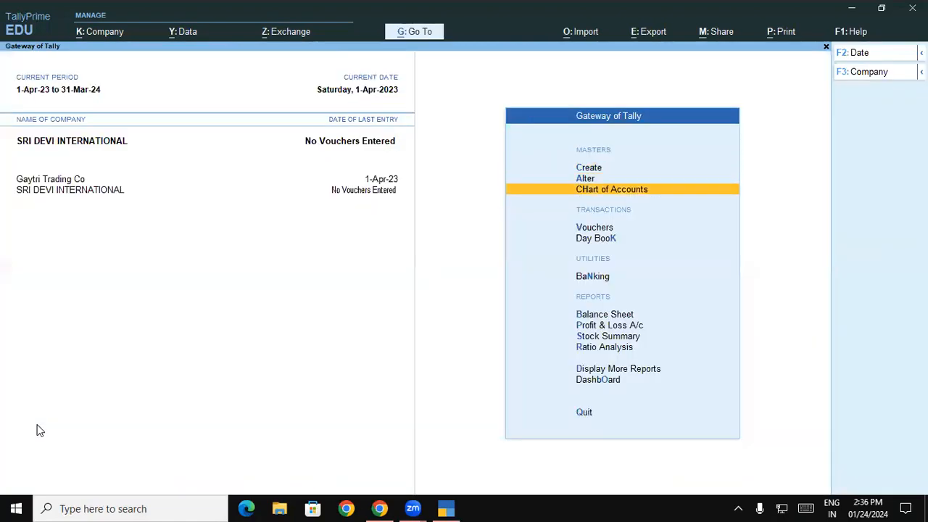
key(Return)
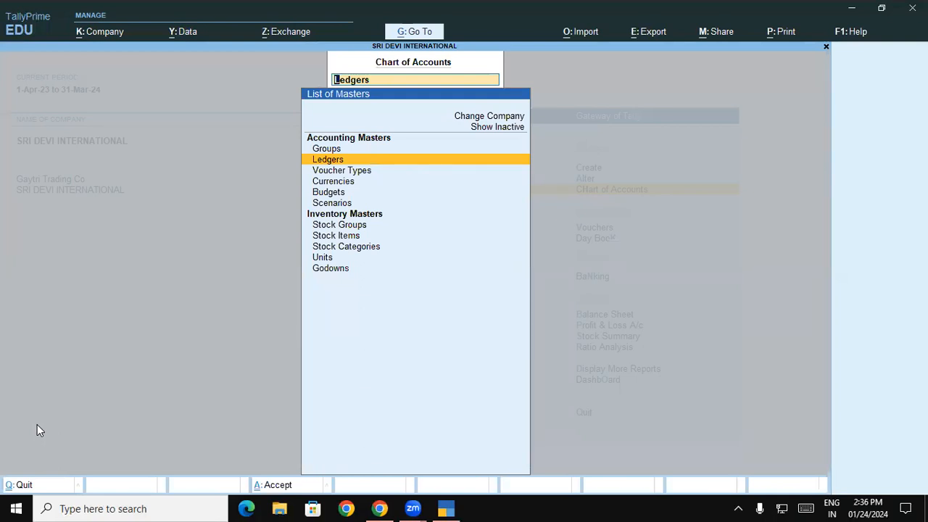
key(Down)
key(Down)
key(Down)
key(Down)
key(Down)
key(Down)
key(Down)
key(Down)
key(Down)
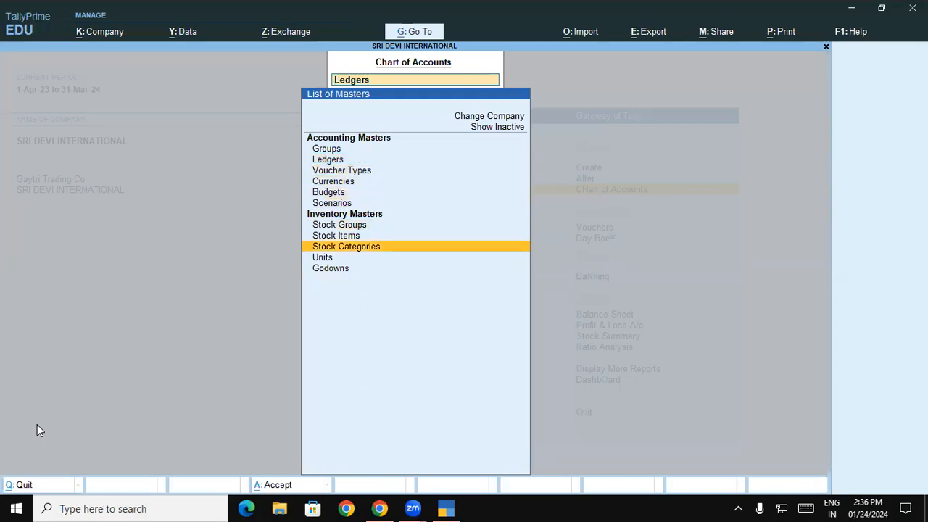
key(Up)
key(Up)
key(Up)
key(Up)
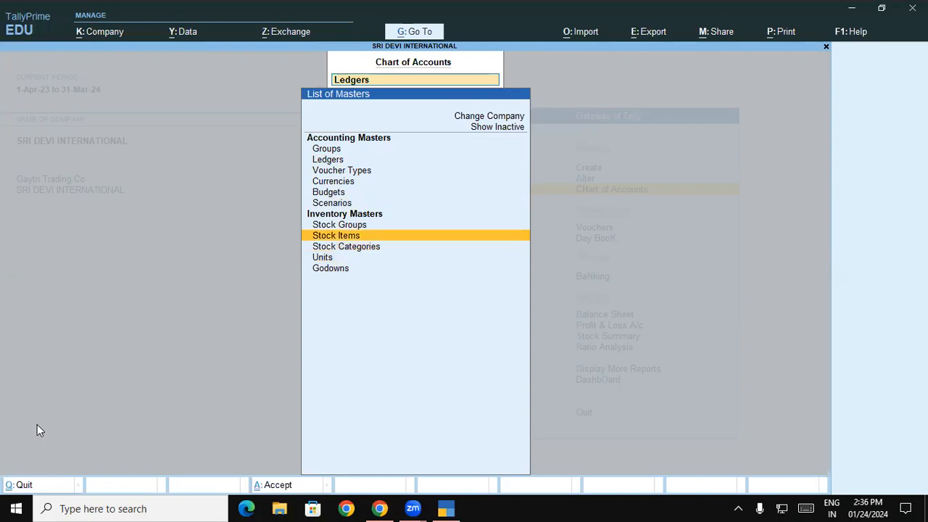
key(Down)
key(Down)
key(Return)
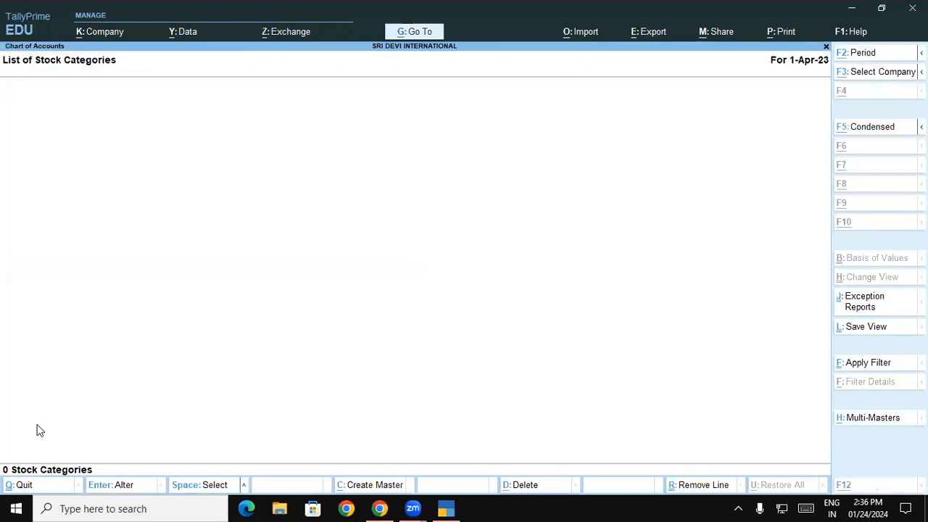
key(alt+h)
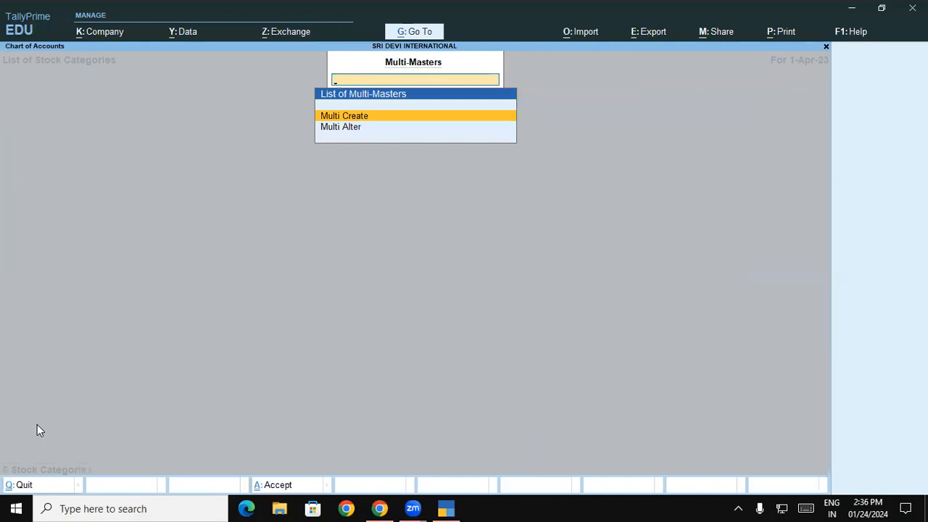
- Multi-create categories Top Load, Front Load, Matic Top Load Powder and Matic Front Load Powder under Primary
key(Return)
key(Return)
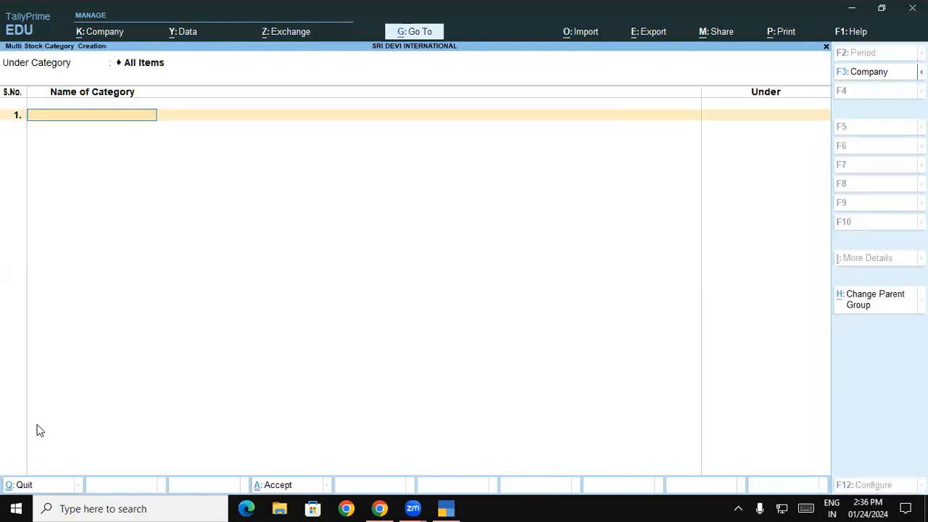
text(Top Load)
key(Return)
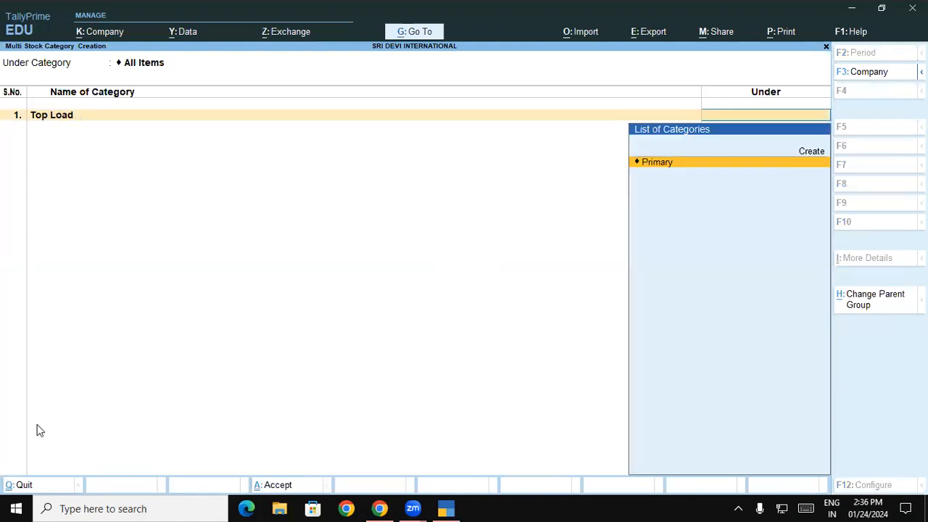
key(Return)
text(Fro)
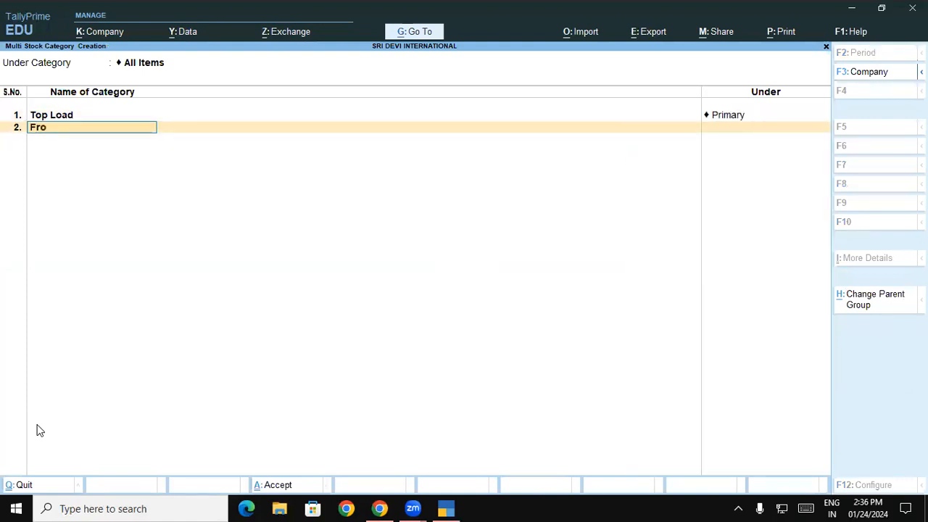
text(nt Load)
key(Return)
key(Return)
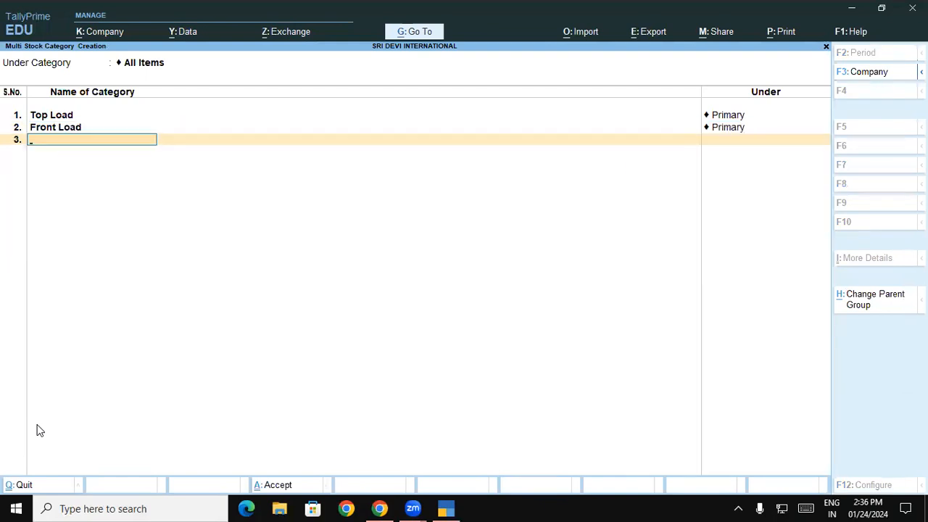
text(Matic top Load)
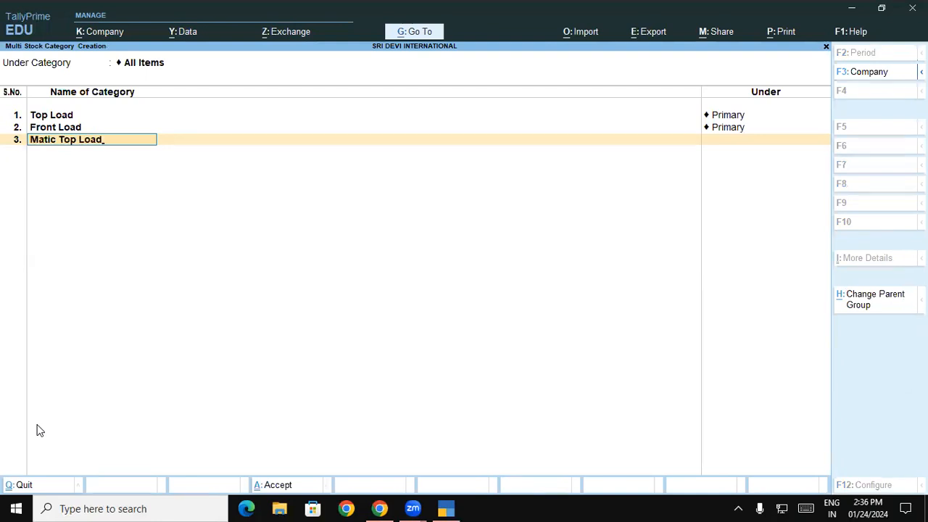
text( Powder)
key(Return)
key(Return)
text(M)
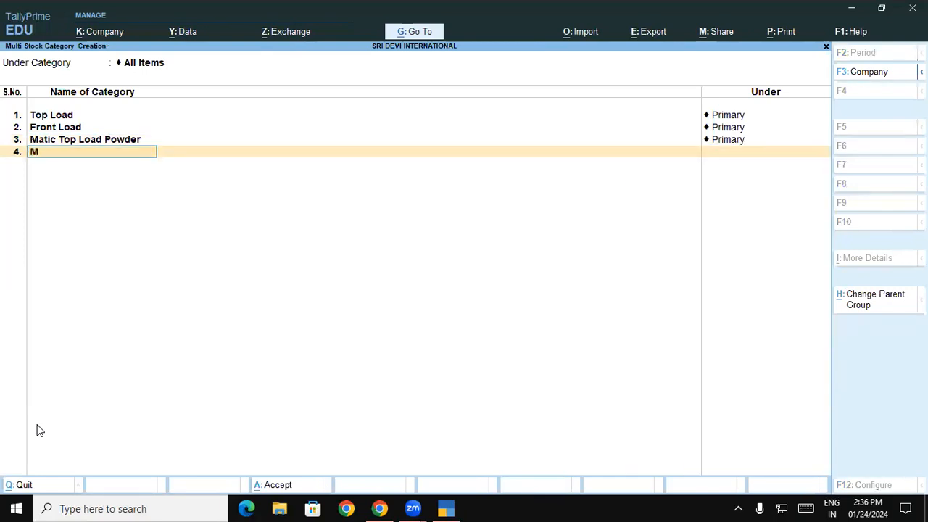
text(atic Front Load Powder)
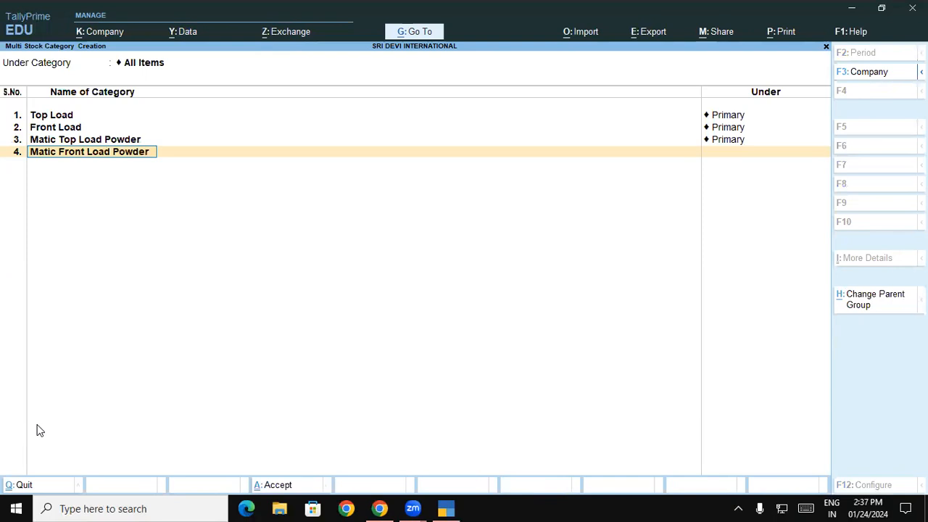
key(Return)
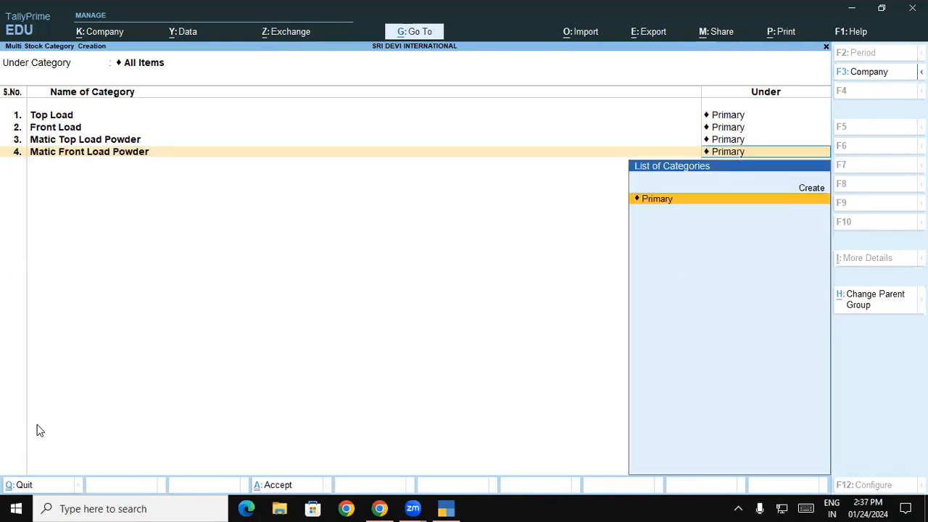
key(Return)
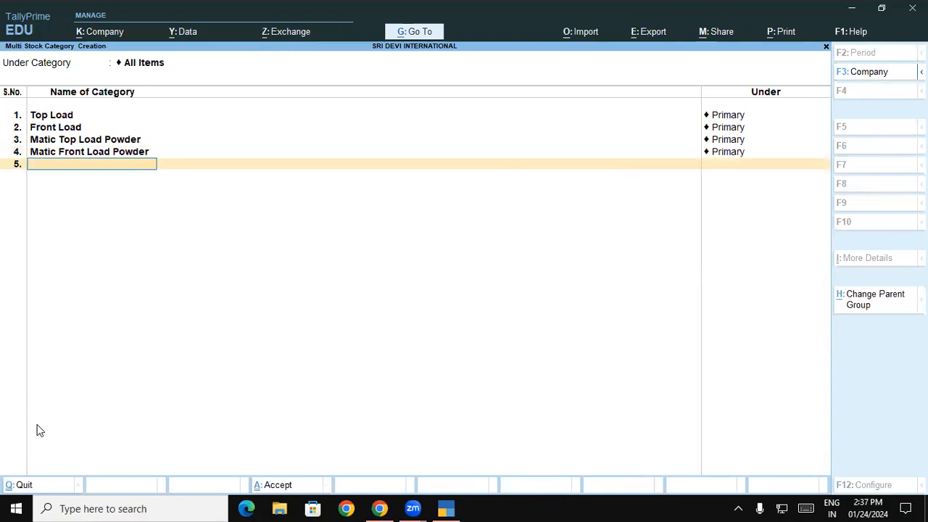
key(Return)
key(Return)
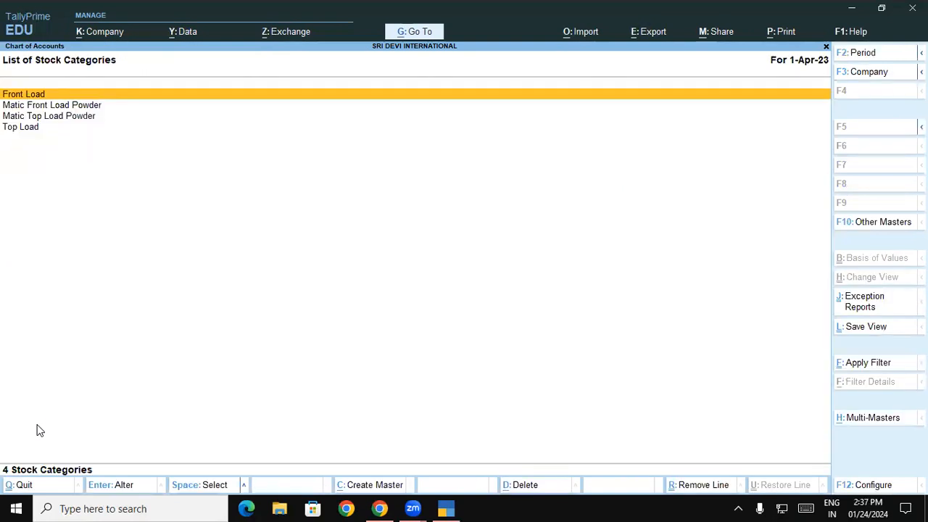
- Show the list of stock items from Chart of Accounts
key(Escape)
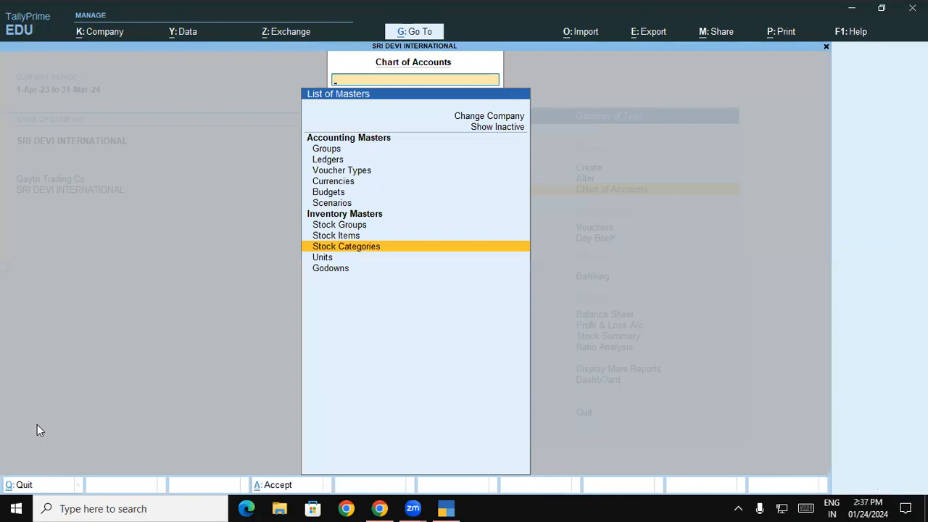
key(Up)
key(Return)
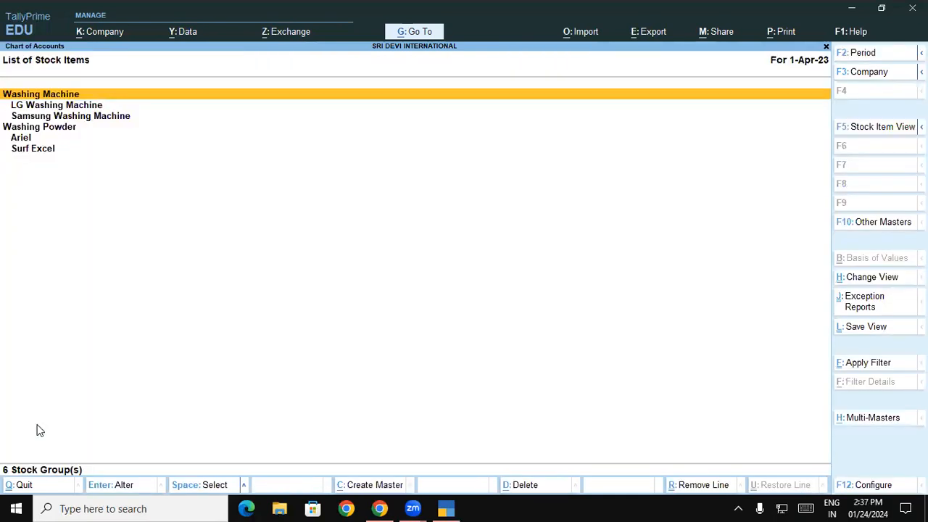
- Start multi stock item creation under All Items, skipping opening quantity, rate and amount and showing the Category column
key(ctrl+h)
key(Return)
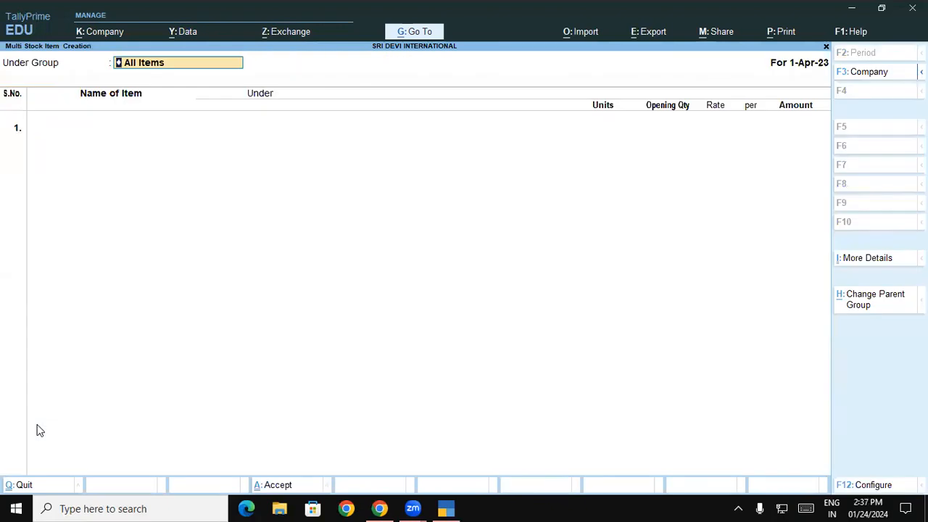
key(Return)
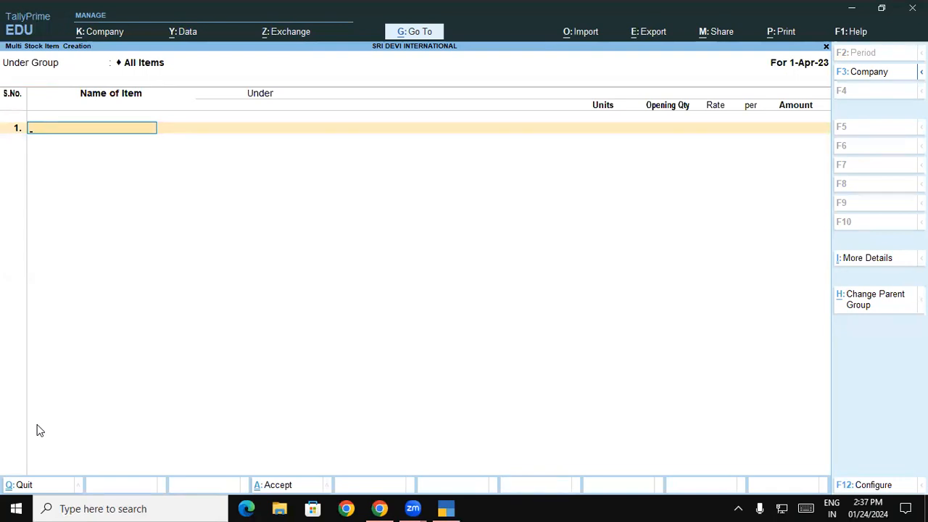
key(F12)
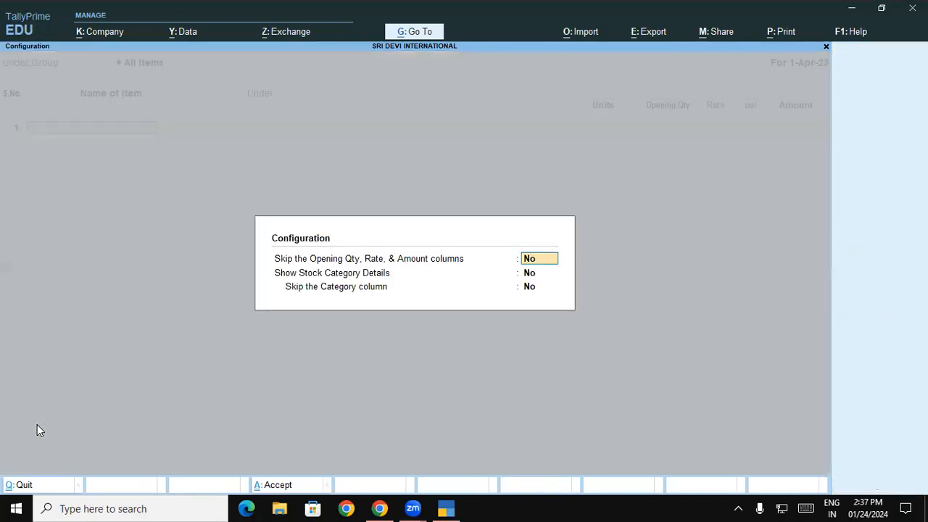
text(y)
key(Return)
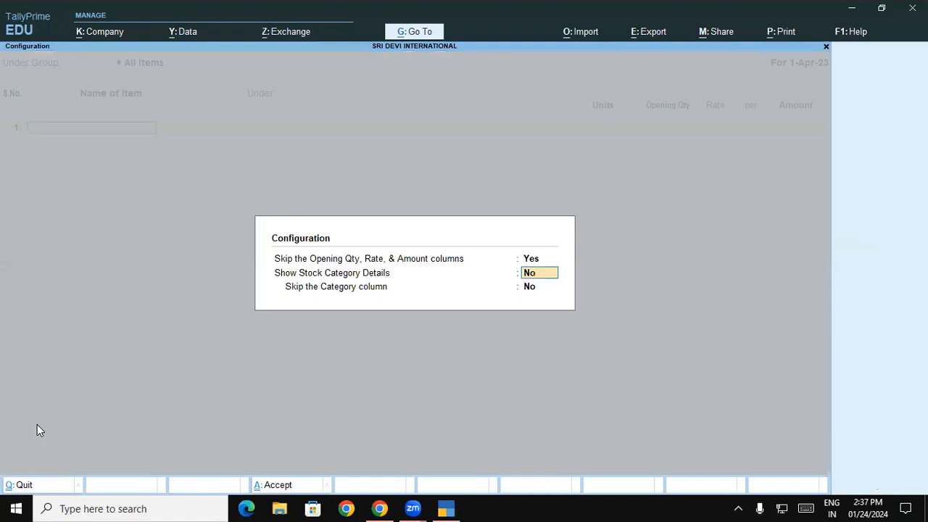
text(y)
key(Return)
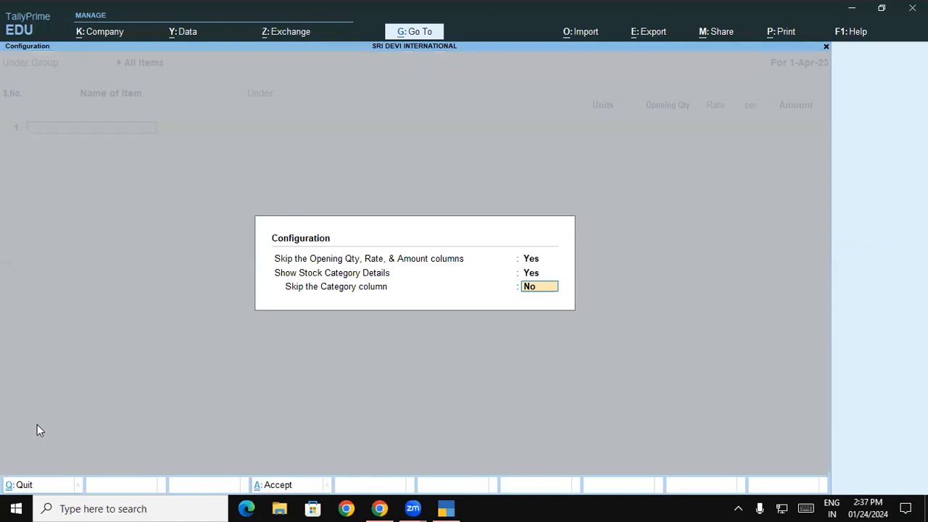
key(Return)
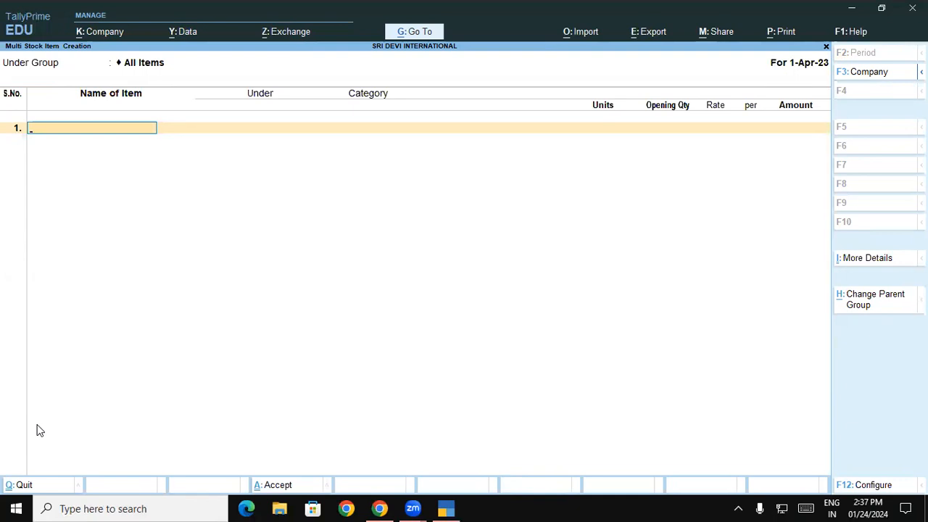
- Add Surf Excel Matic Top Load Powder under Surf Excel, category Top Load, unit Kgs
text(Surf Excel Mati c)
key(BackSpace)
key(BackSpace)
text(cel Matic)
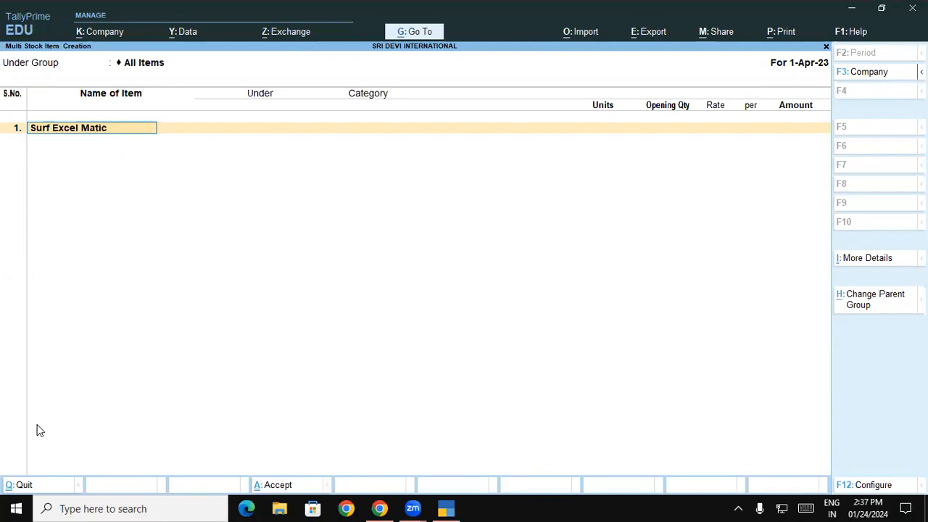
text( Top Load P)
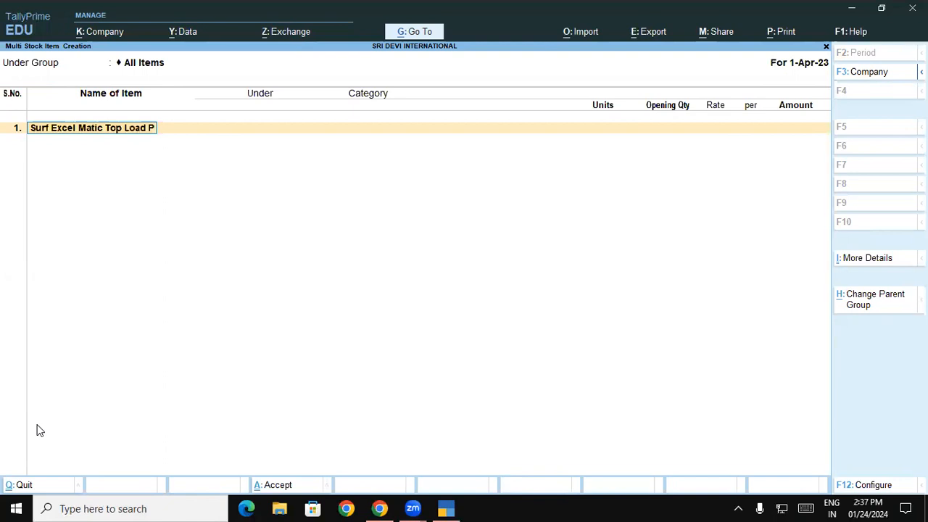
text(owder)
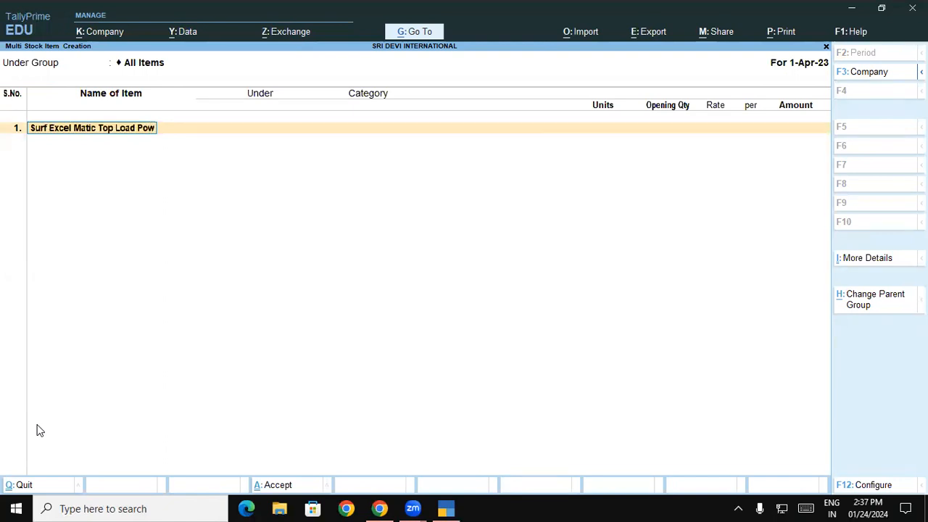
key(Return)
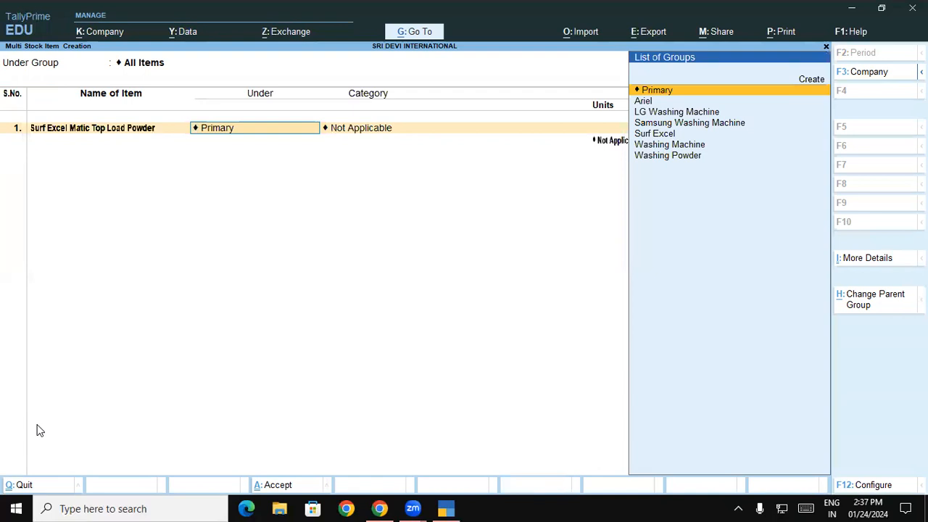
key(Down)
key(Down)
key(Down)
key(Down)
key(Return)
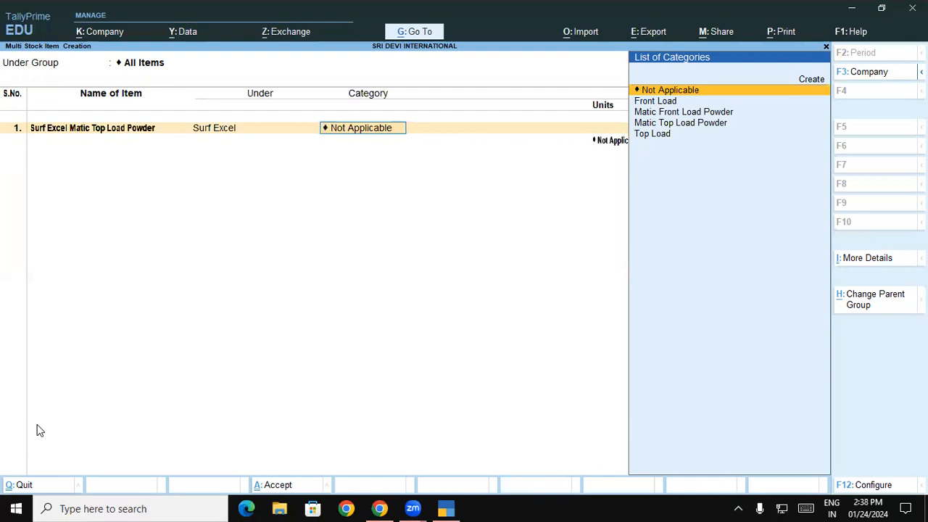
key(Down)
key(Down)
key(Down)
key(Down)
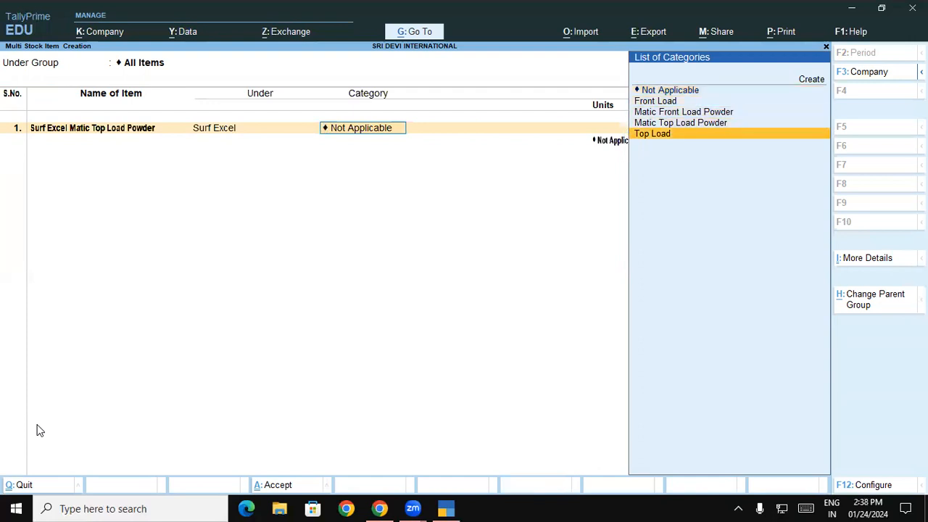
key(Return)
key(Down)
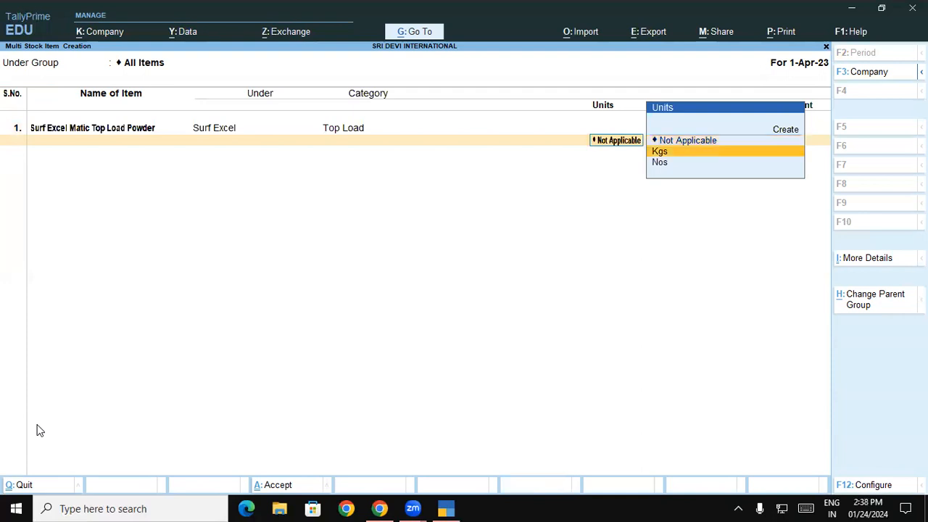
key(Return)
key(Return)
- Add Surf Excel Matic Front Load Powder under Surf Excel, category Front Load, unit Kgs
text(Surf Excel Matic front Loa)
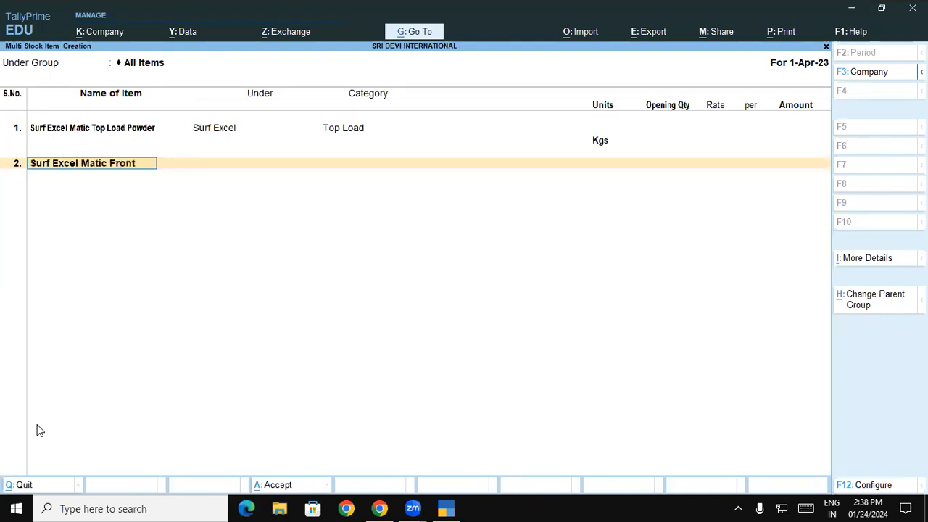
text(d P)
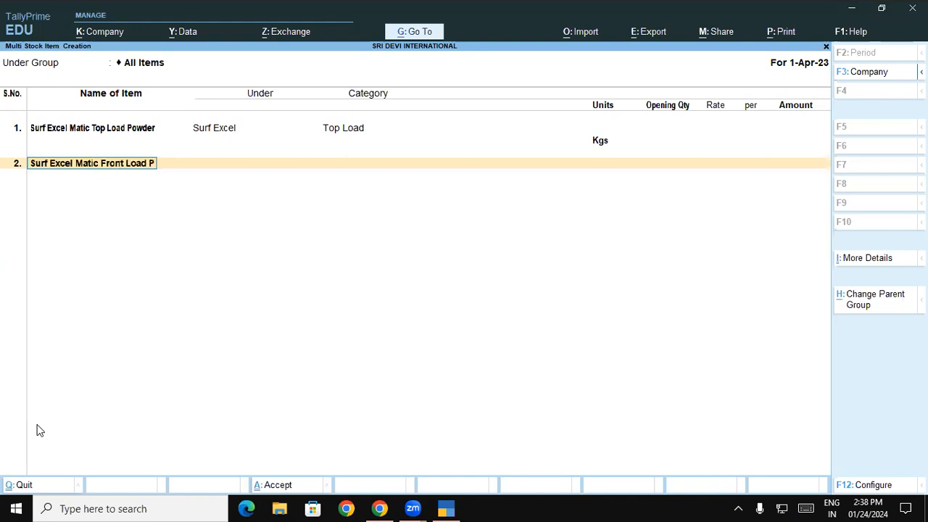
text(owder)
key(Return)
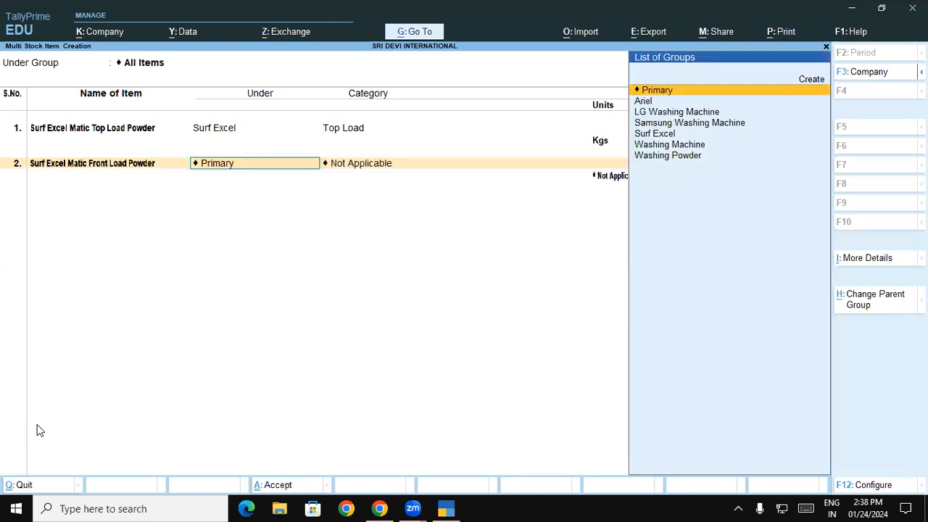
text(su)
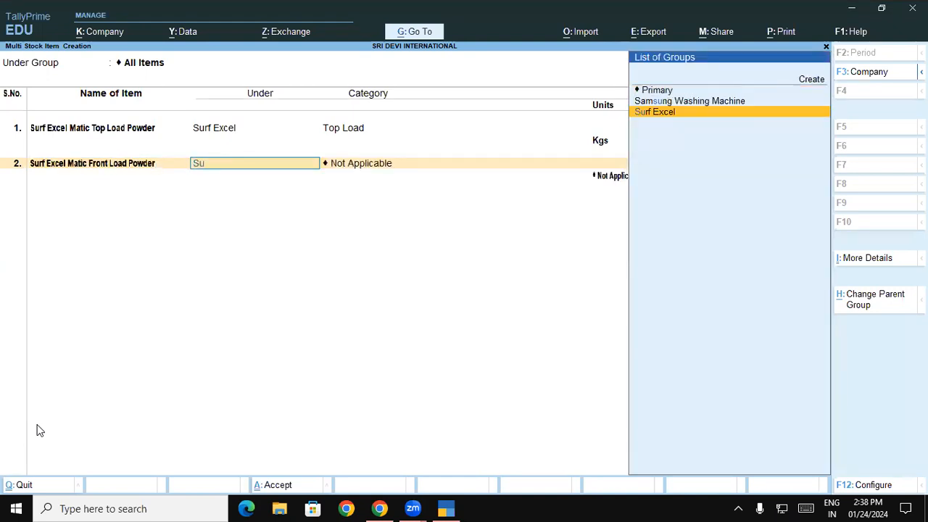
key(Return)
key(Down)
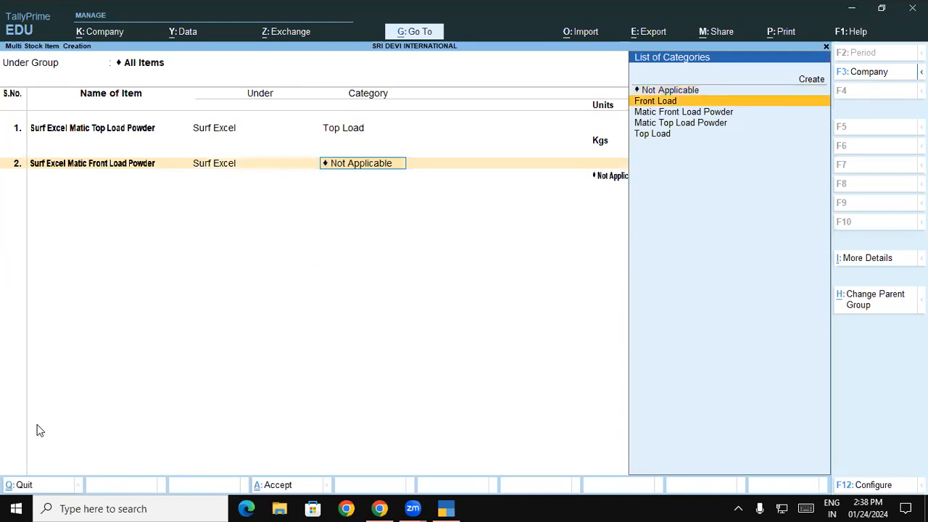
key(Return)
key(Down)
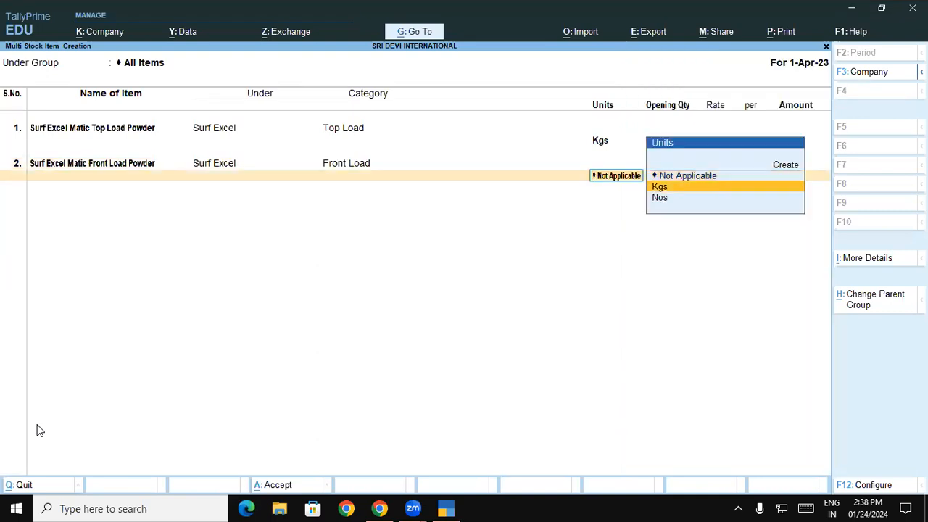
key(Return)
text(Ariel Mat)
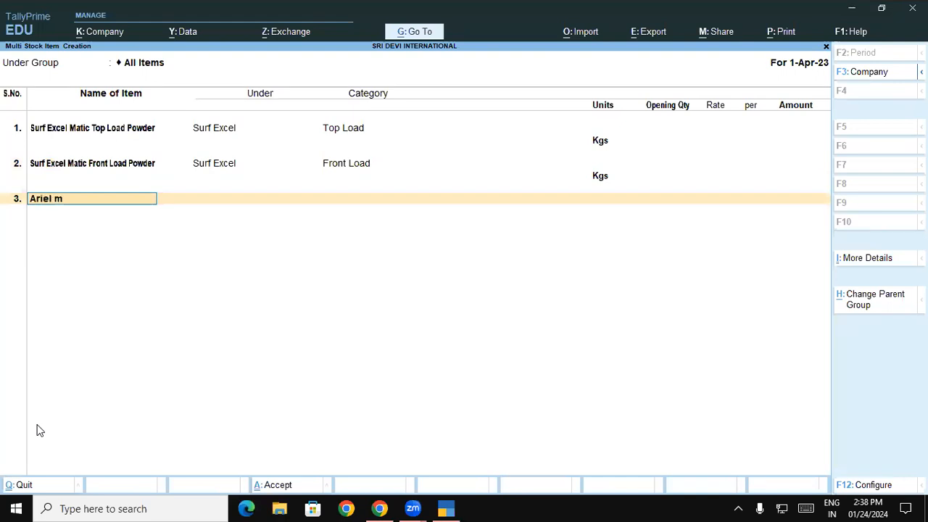
text(ic Top Load Powder)
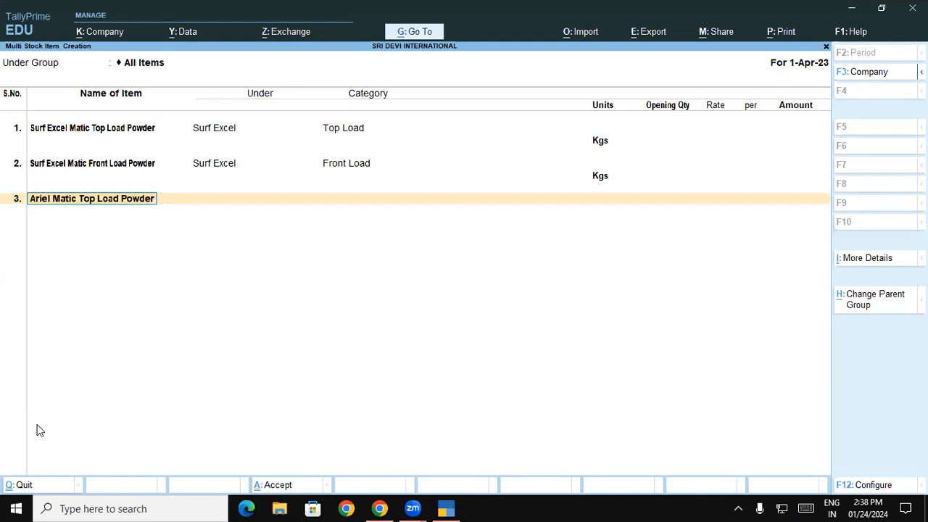
- Add Ariel Matic Top Load Powder under Ariel, category Top Load, unit Kgs
key(Return)
text(A)
key(Return)
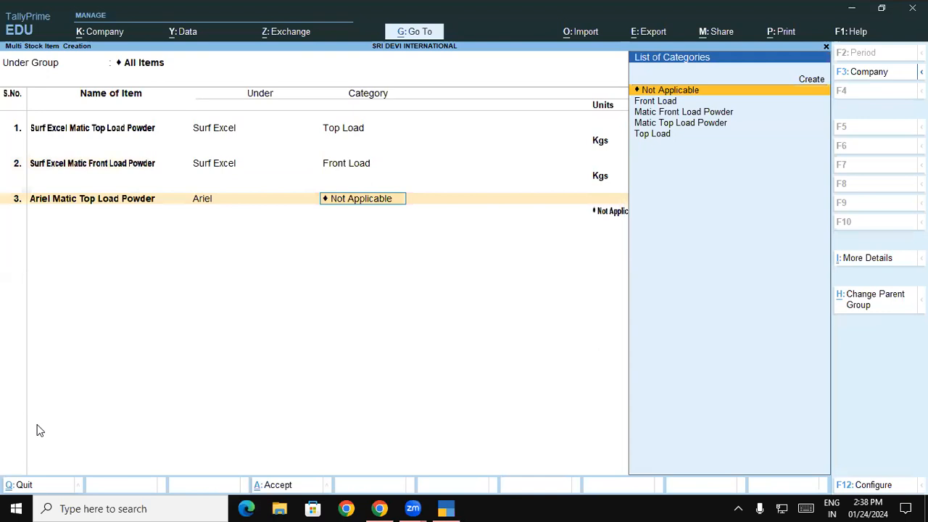
key(Down)
key(Down)
key(Down)
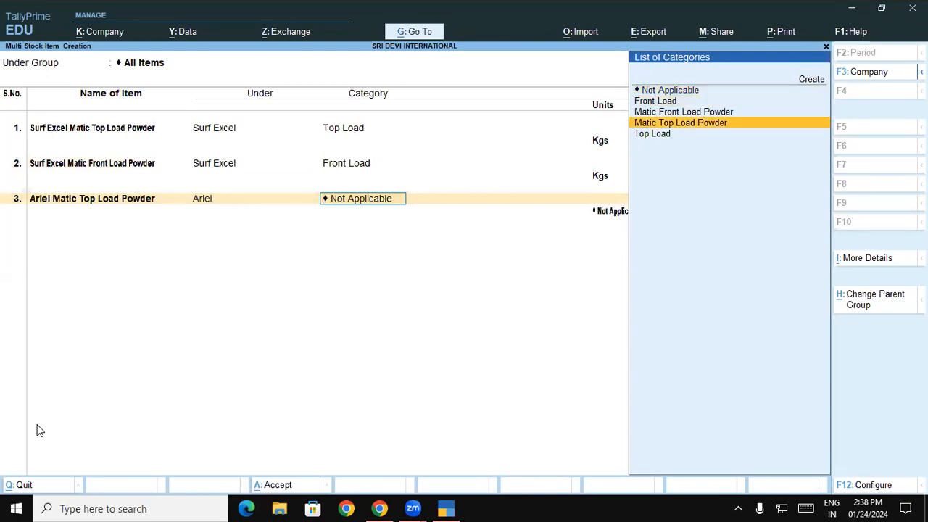
key(Return)
key(Down)
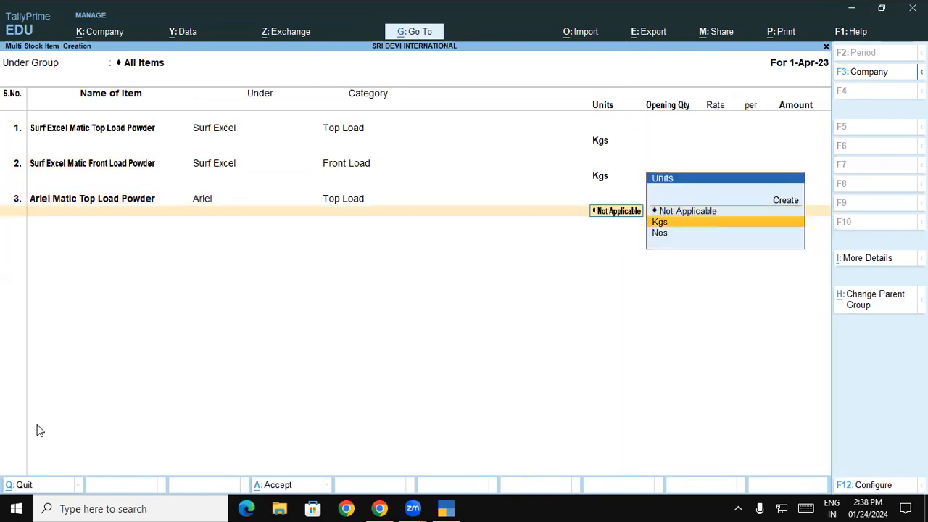
key(Return)
- Add Ariel Matic Front Load Powder under Ariel, category Front Load, unit Kgs
text(Ariel Mat)
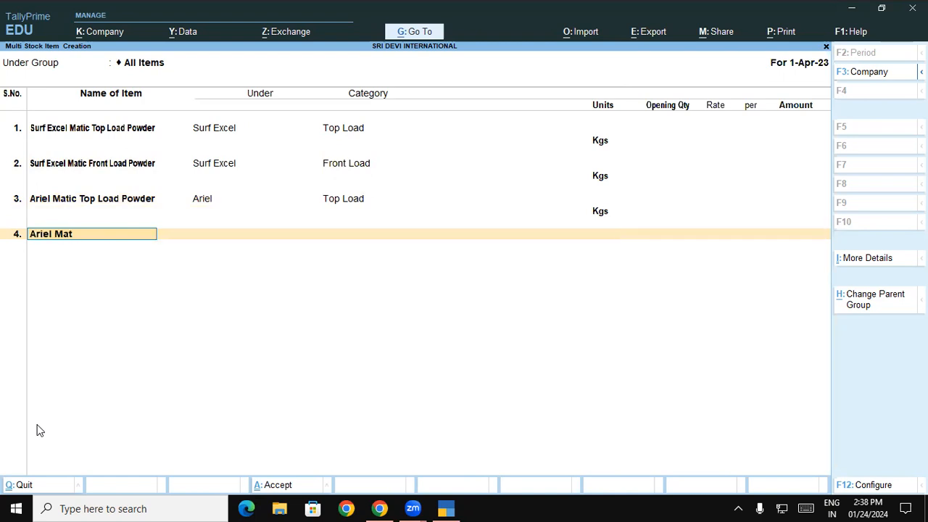
text(ic Front Load Powder)
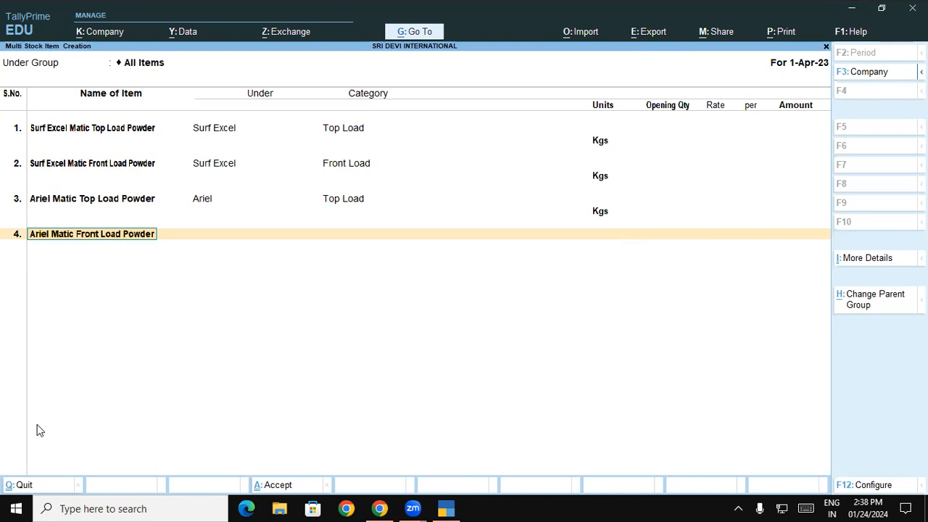
key(Return)
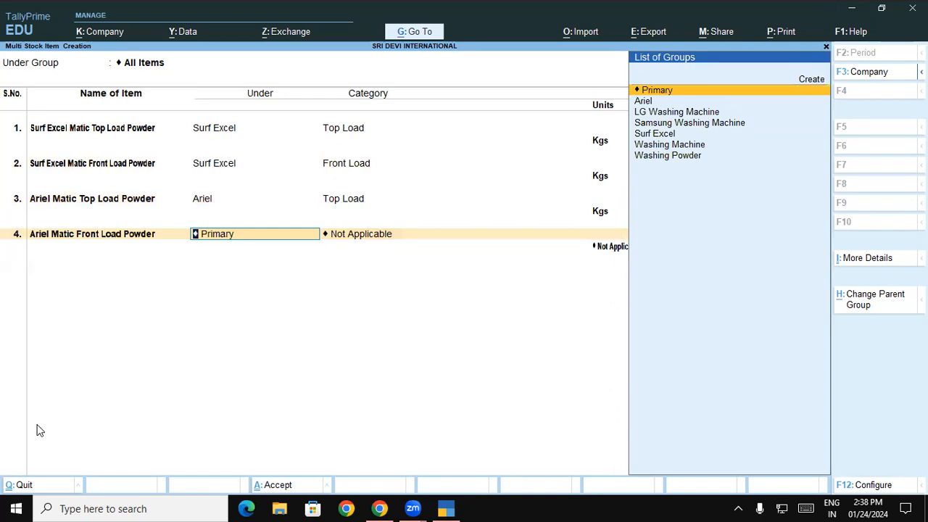
key(Down)
key(Return)
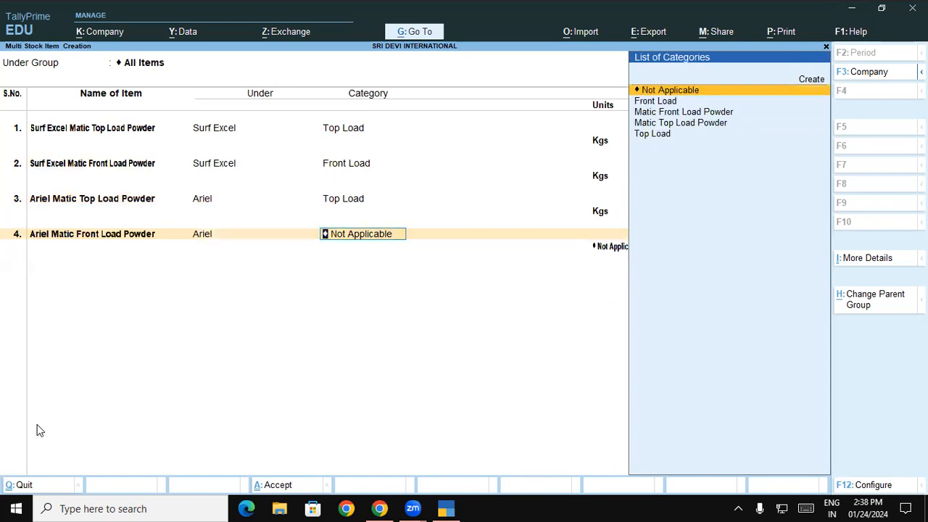
key(Down)
key(Return)
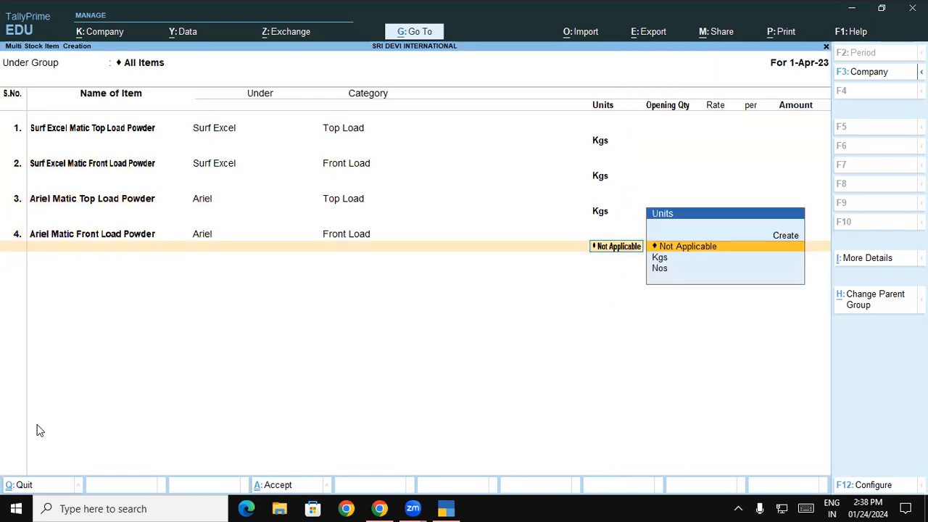
key(Down)
key(Down)
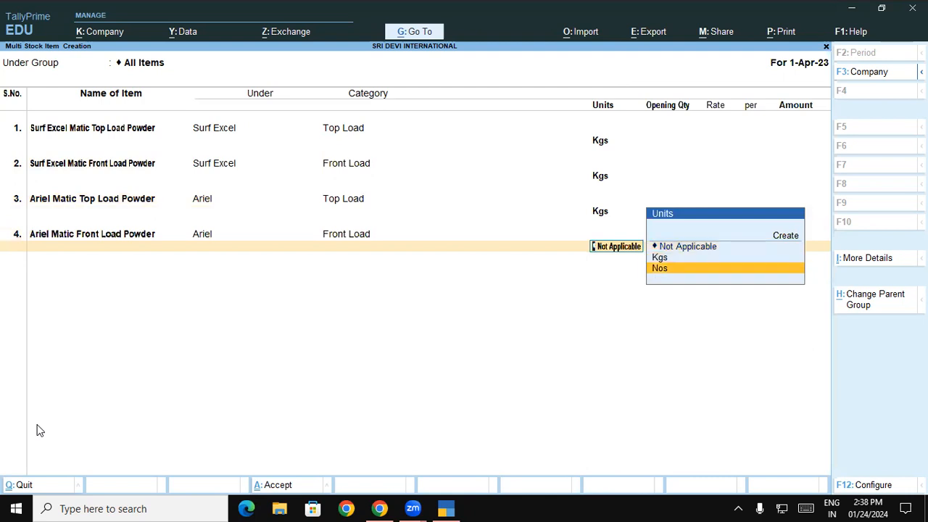
key(Up)
key(Return)
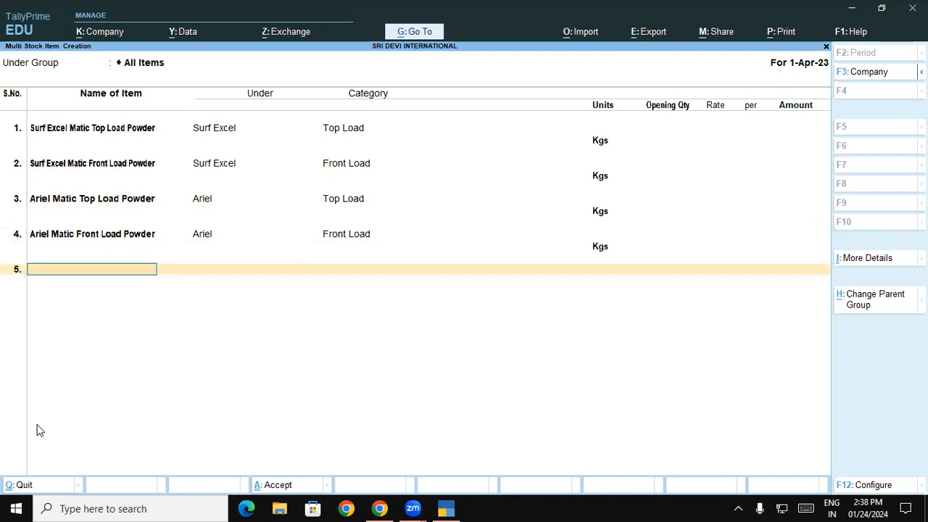
- Save the four powder items and reopen multi stock item creation with the Category column shown
key(Return)
key(Return)
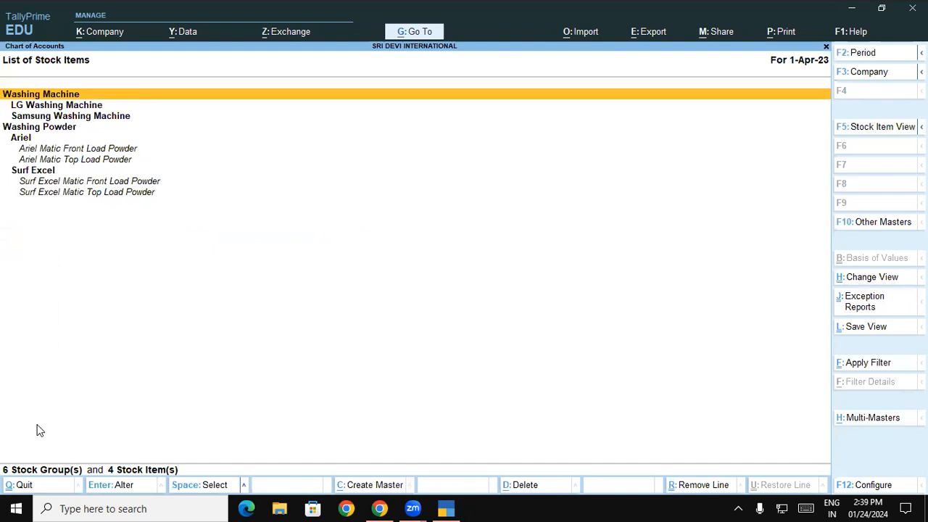
key(alt+h)
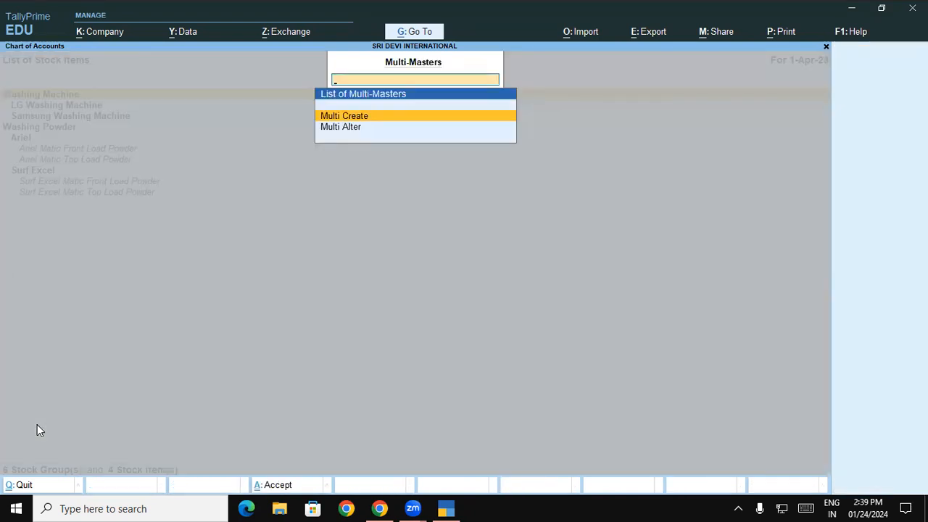
key(Return)
key(Return)
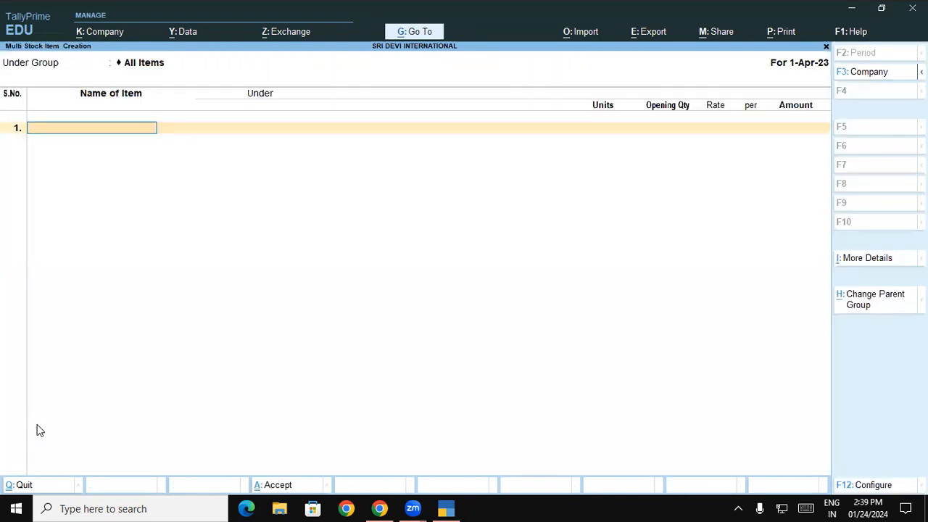
key(F12)
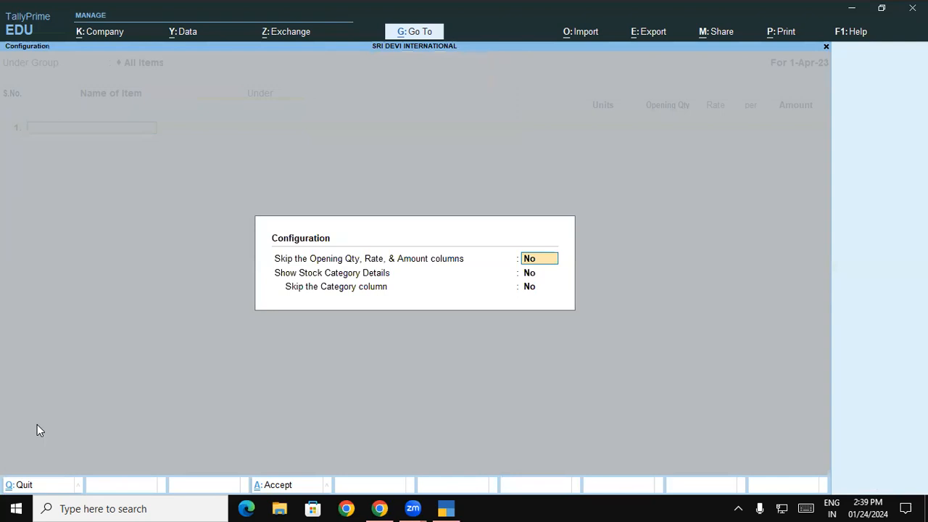
key(y)
key(y)
key(Return)
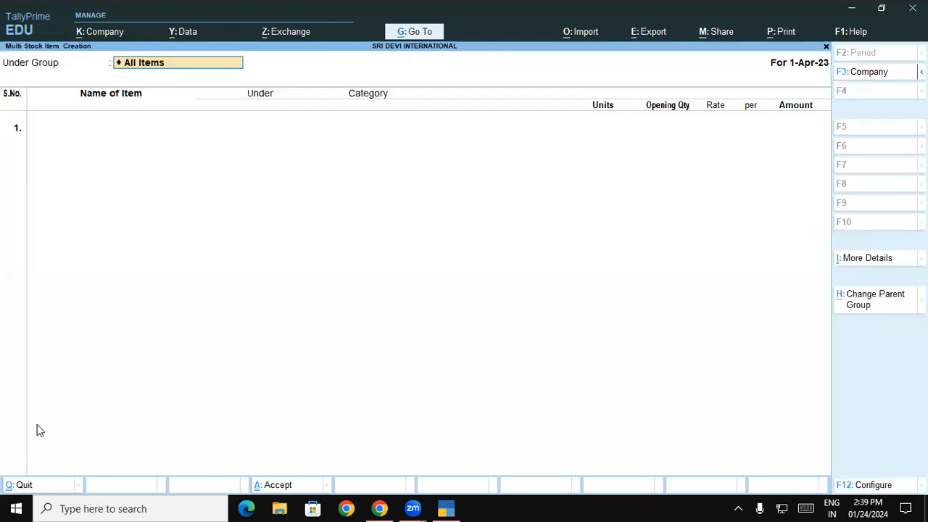
key(Return)
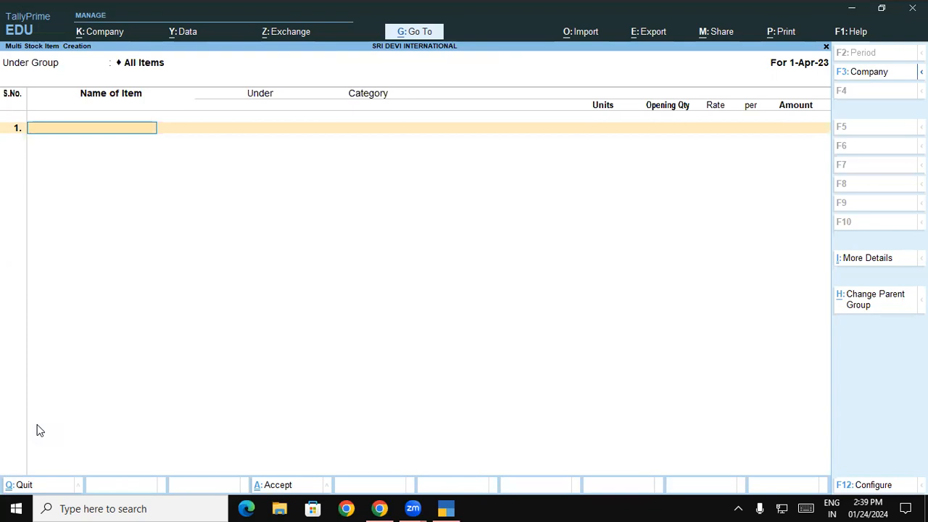
- Begin item LG 6 Kg Top Load Wm under LG Washing Machine, then abandon it at Category
text(LG 6 Kg Top Load)
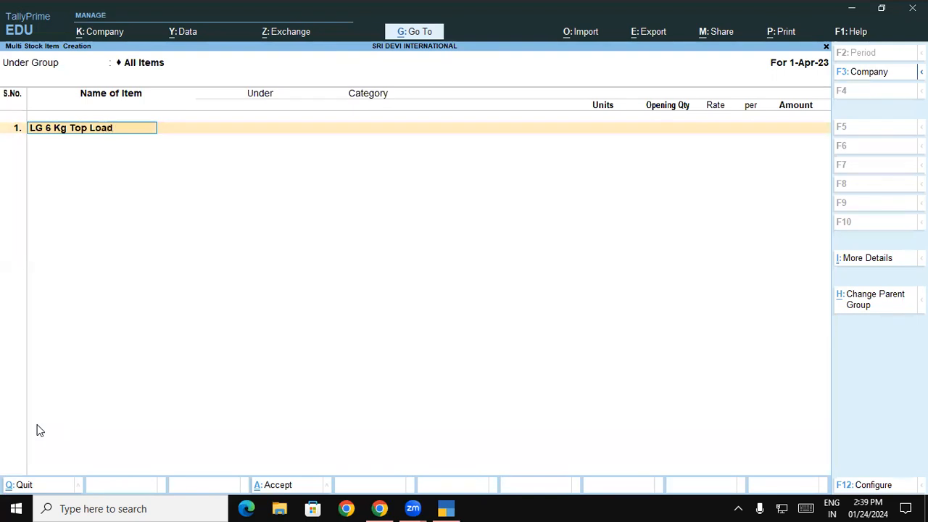
text( Wm)
key(Return)
text(L)
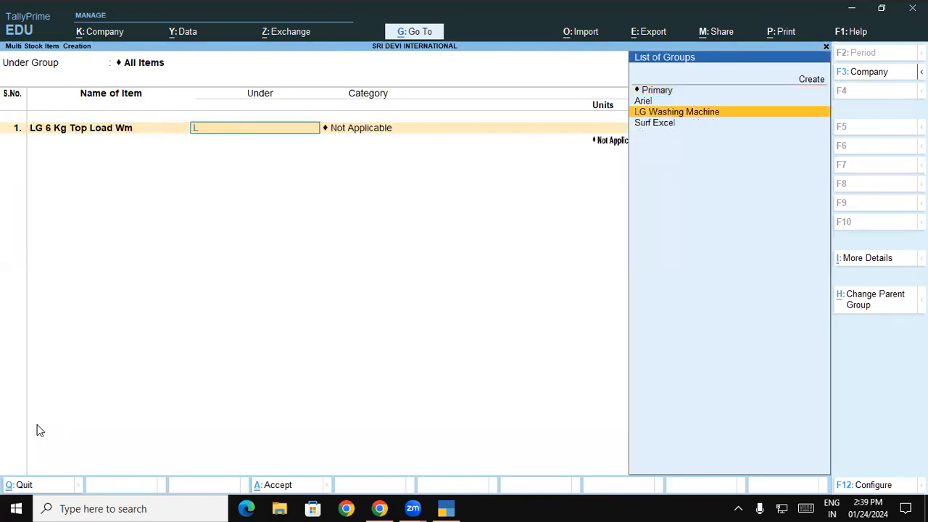
key(Return)
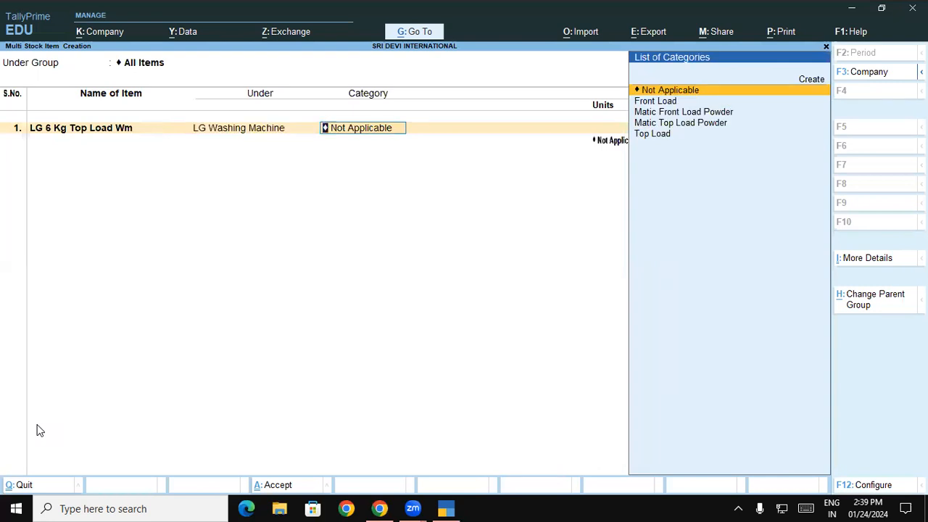
text(T)
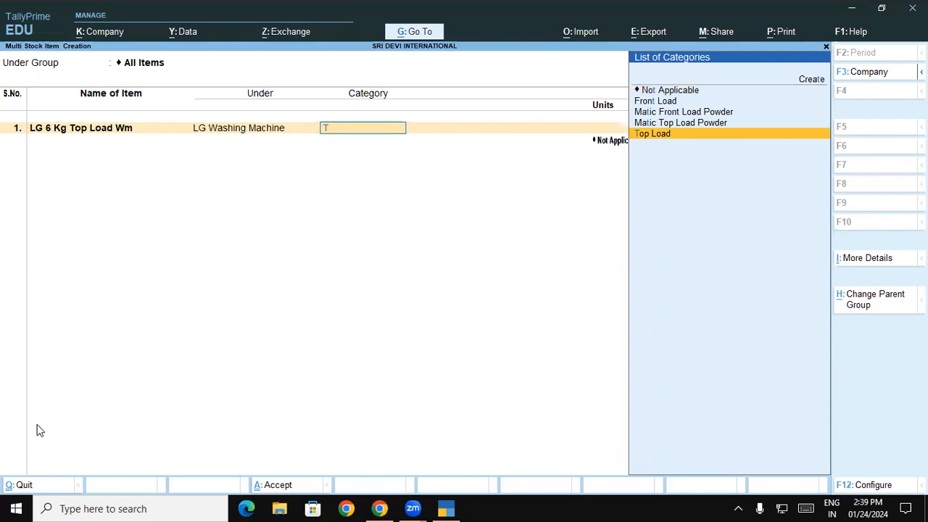
key(BackSpace)
- Exit to Gateway and open the Stock Items list in Chart of Accounts
key(Escape)
key(Escape)
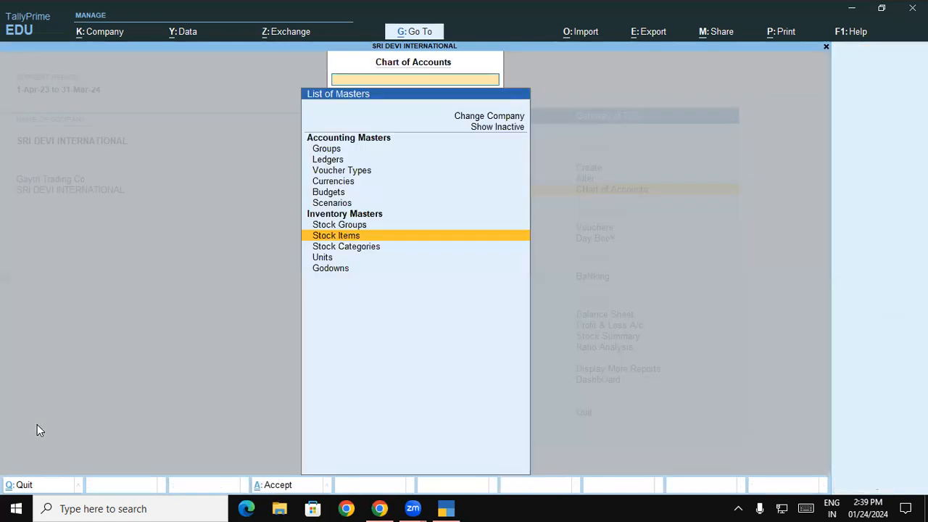
key(Escape)
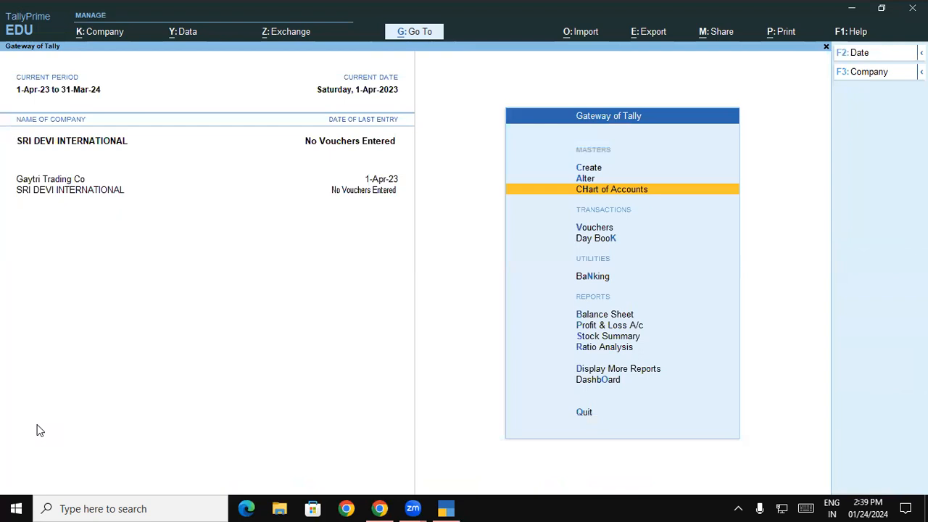
key(a)
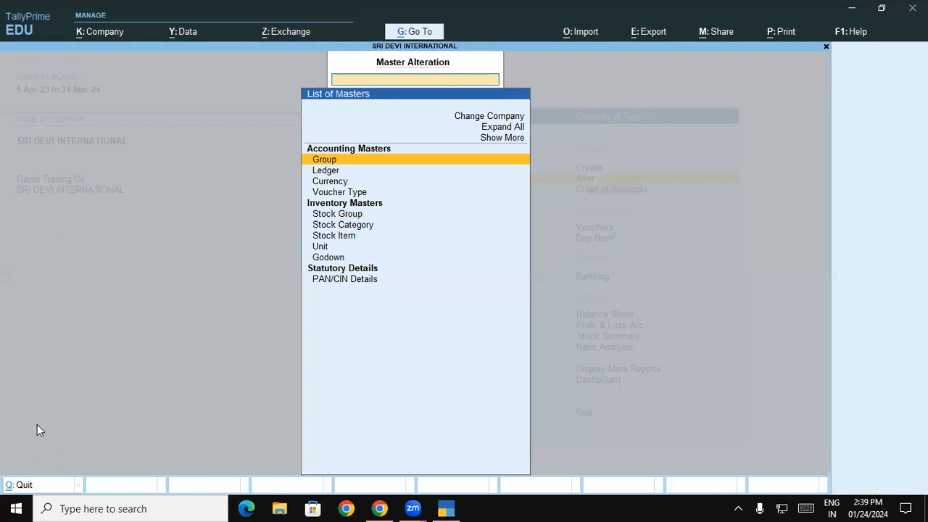
key(Escape)
key(Escape)
key(Escape)
key(Down)
key(Down)
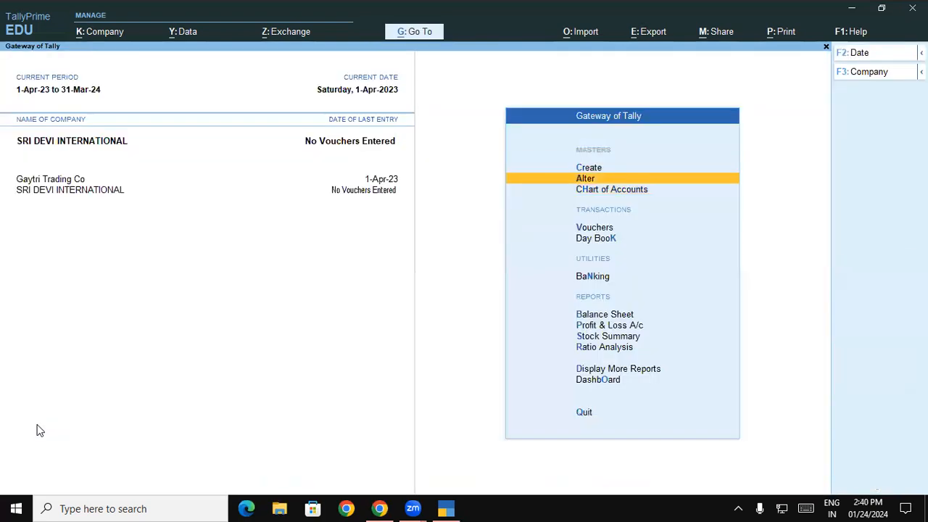
key(Return)
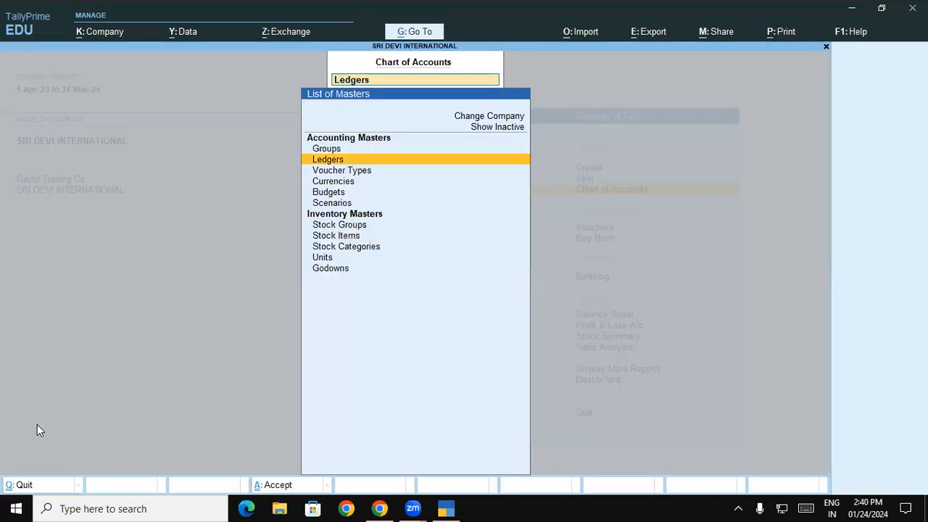
key(Down)
key(Down)
key(Down)
key(Down)
key(Down)
key(Down)
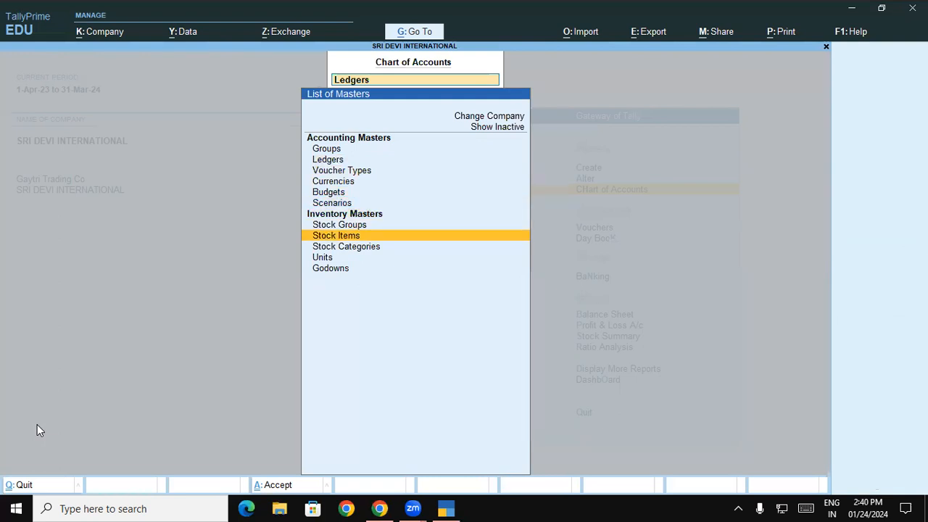
key(Return)
- Recategorise Ariel Matic Front Load Powder as Matic Front Load Powder and save it
key(Down)
key(Down)
key(Down)
key(Down)
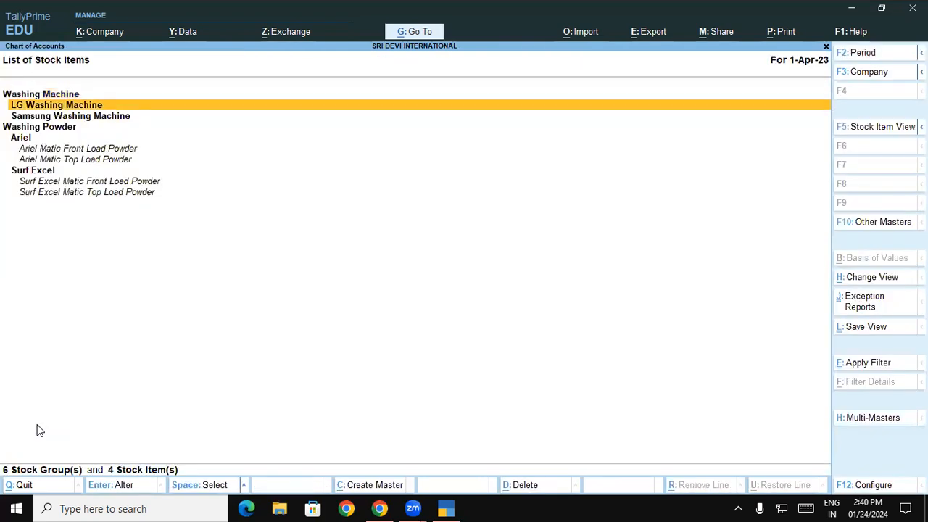
key(Down)
key(Return)
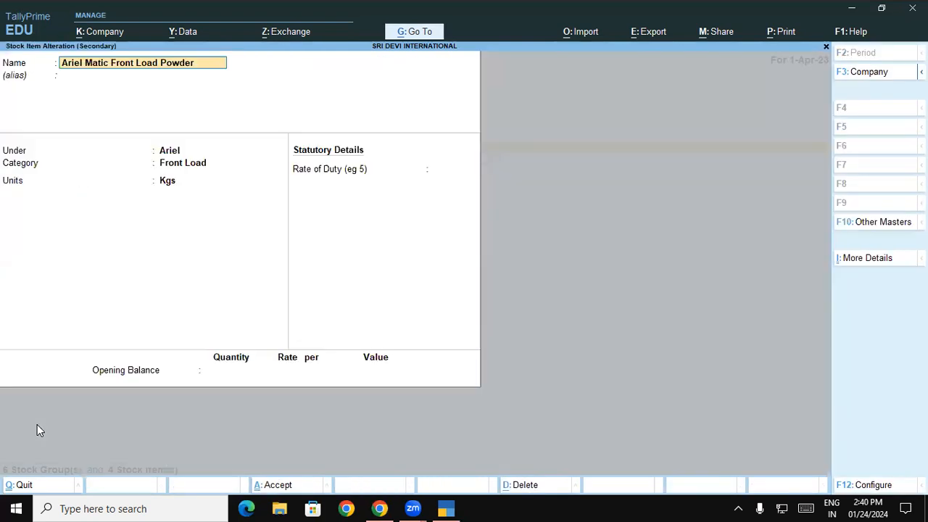
key(Return)
key(Return)
key(Return)
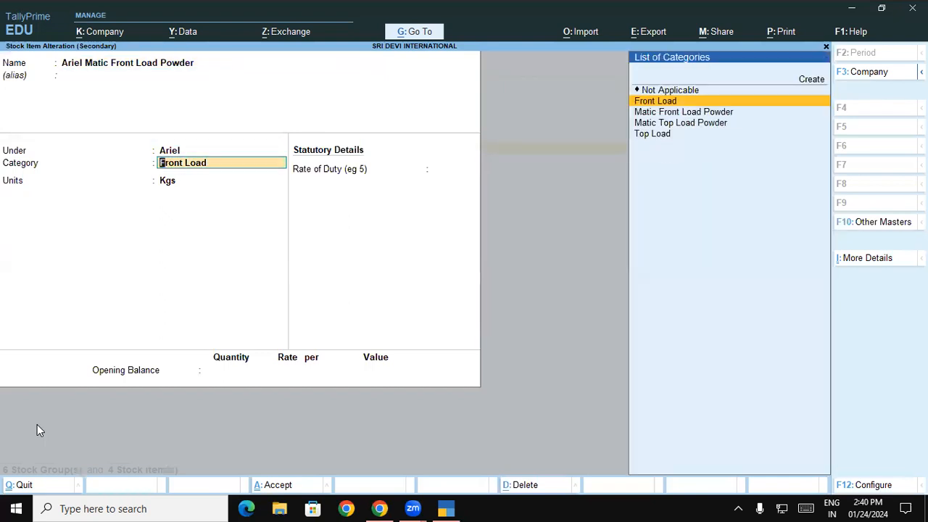
key(Down)
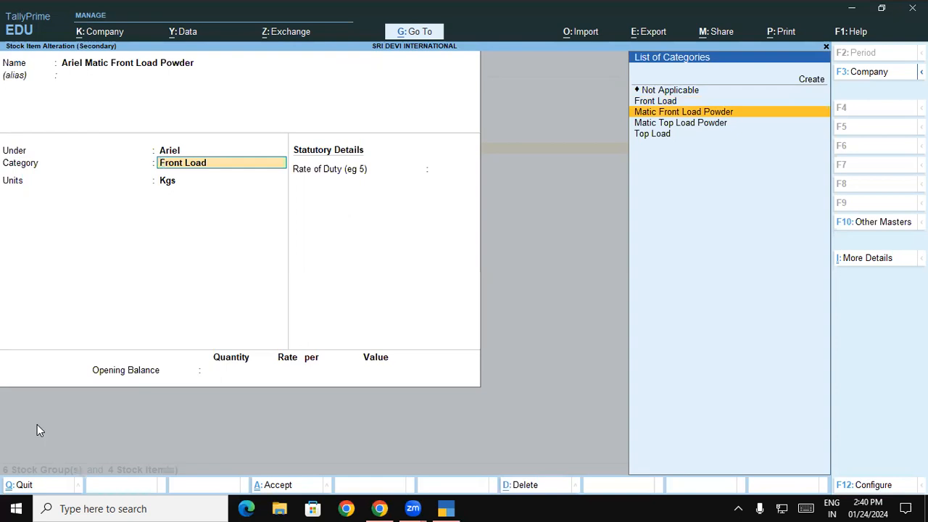
key(Return)
key(Return)
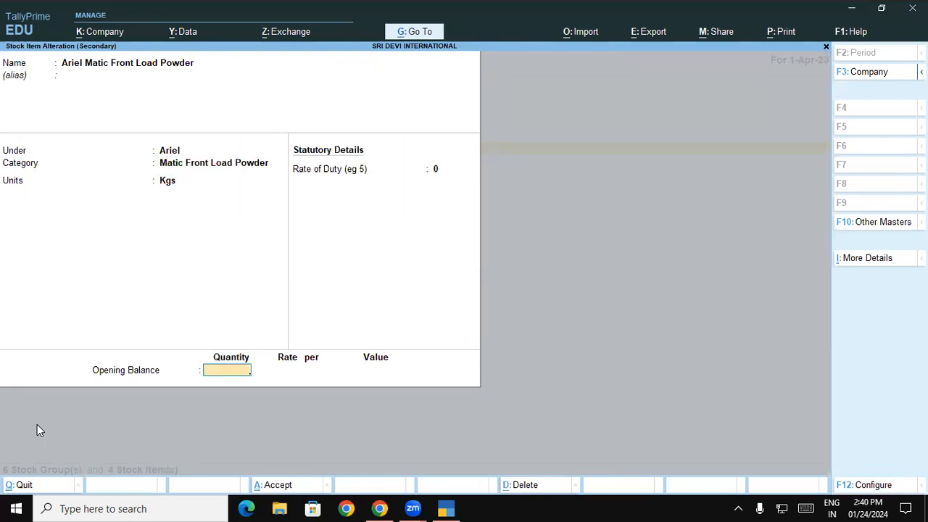
key(Return)
key(Return)
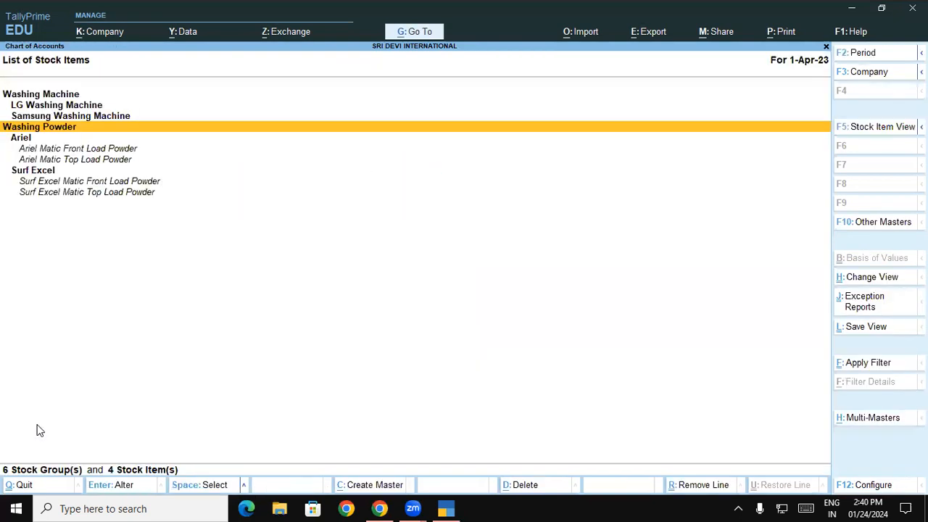
key(Down)
key(Down)
key(Down)
- Recategorise Ariel Matic Top Load Powder as Matic Top Load Powder, keeping Kgs
key(Return)
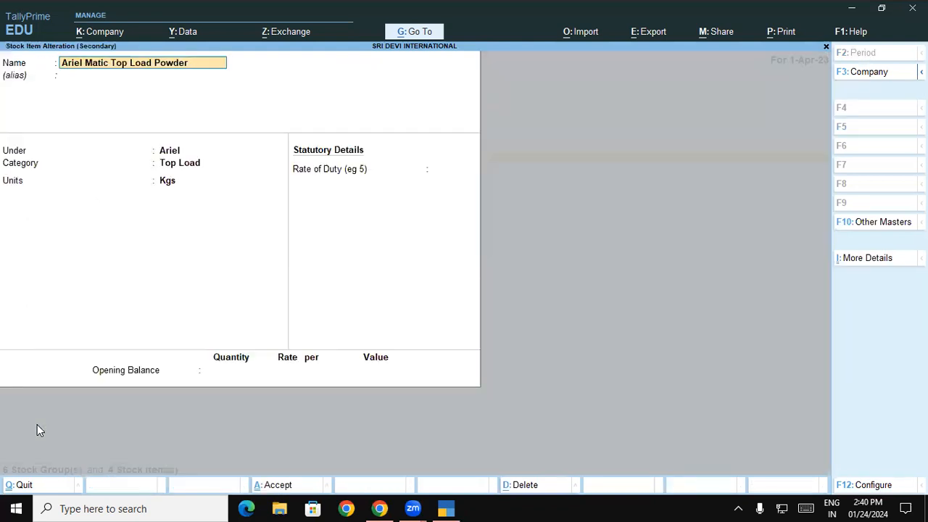
key(Return)
key(Return)
key(Return)
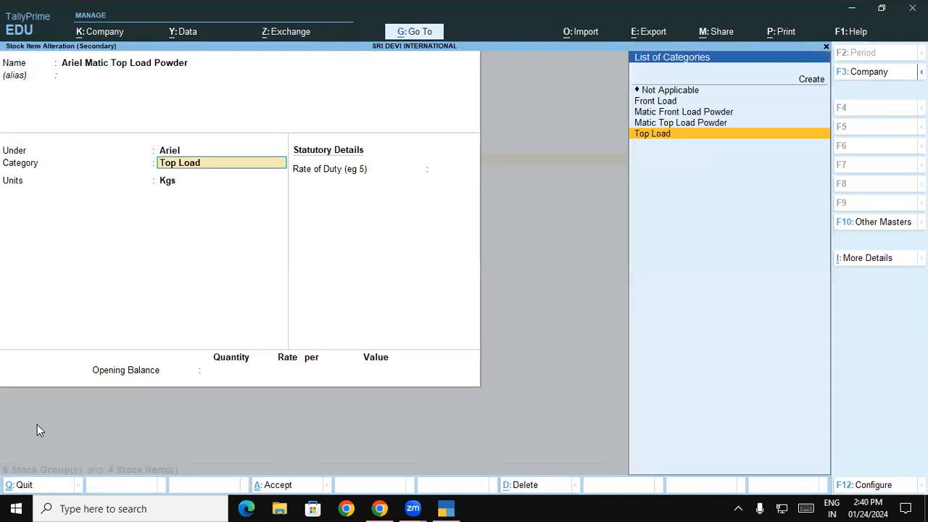
key(Up)
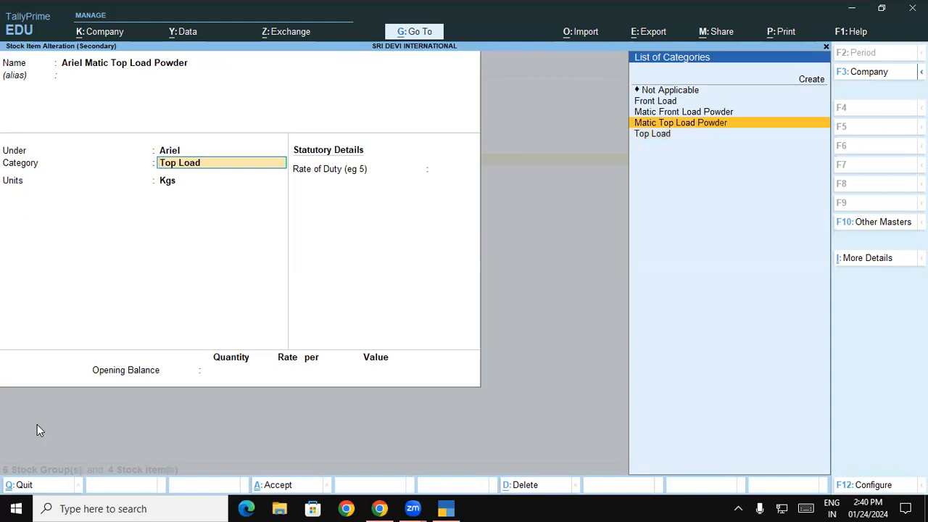
key(Return)
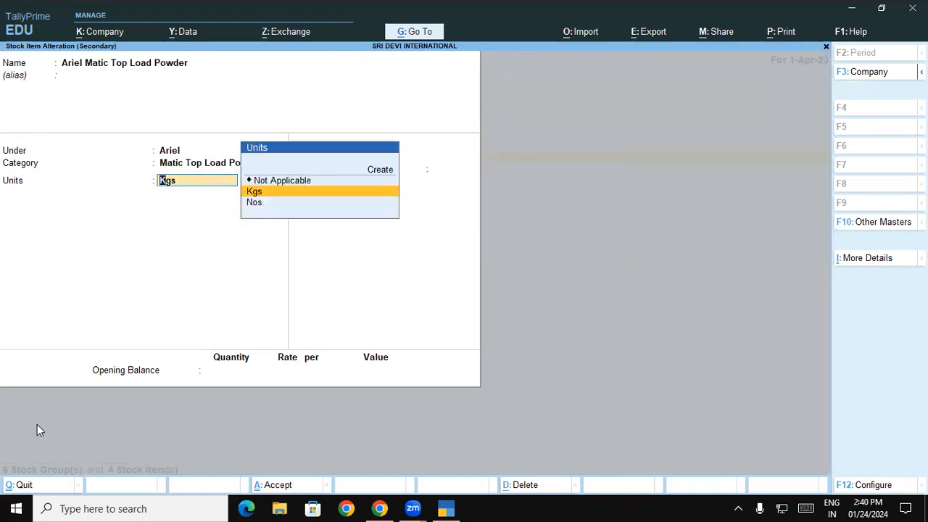
key(Return)
key(ctrl+a)
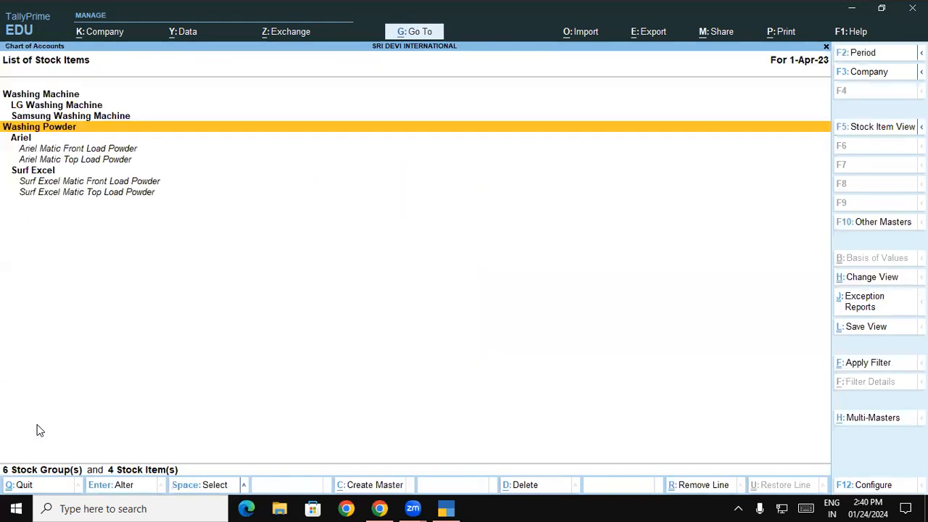
- Recategorise Surf Excel Matic Front Load Powder as Matic Front Load Powder
key(Down)
key(Down)
key(Down)
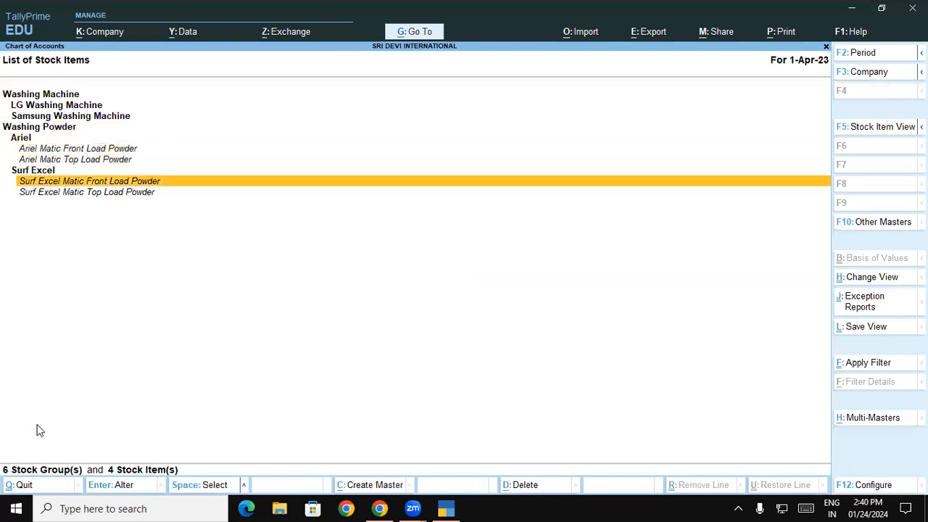
key(Return)
key(Return)
key(Return)
key(Return)
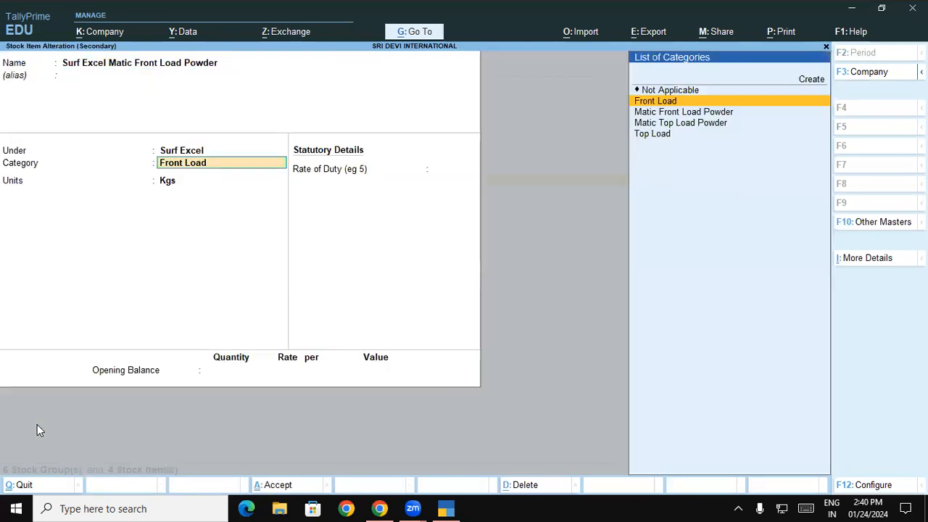
key(Down)
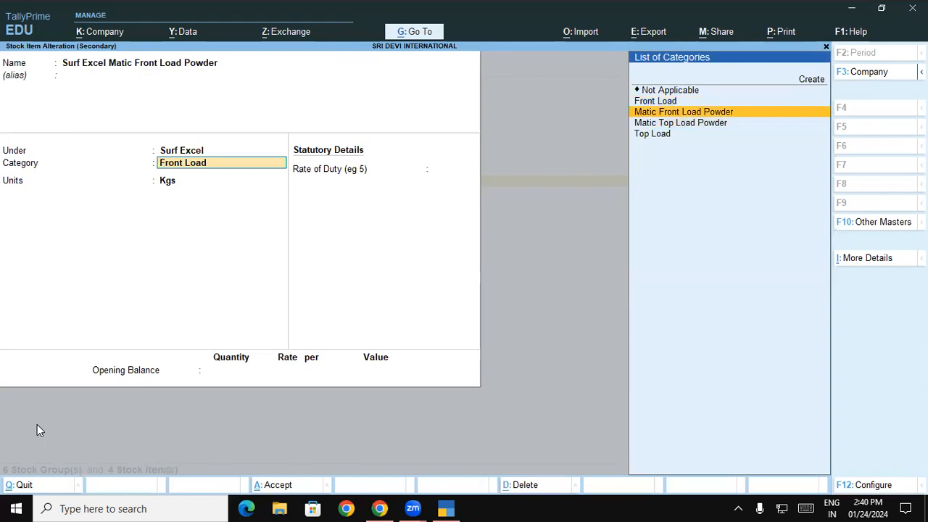
key(Return)
key(ctrl+a)
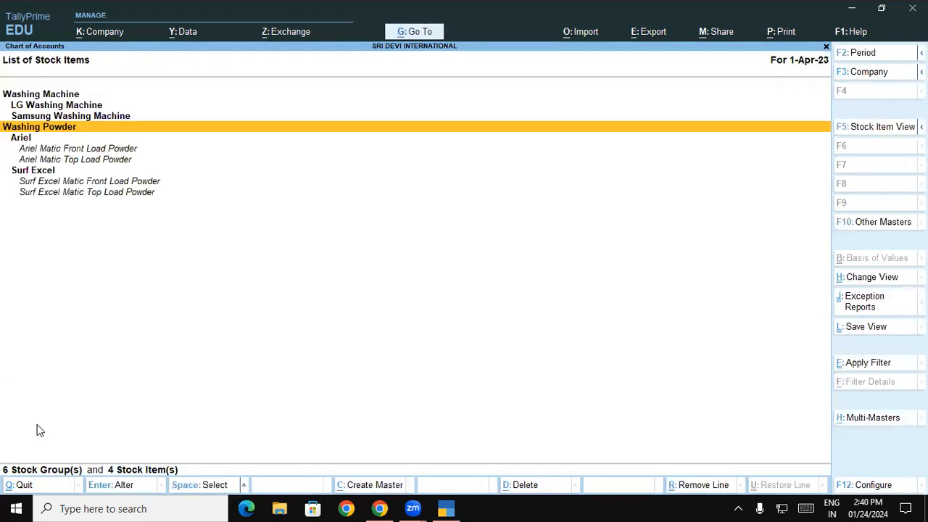
- Recategorise Surf Excel Matic Top Load Powder as Matic Top Load Powder
key(Down)
key(Down)
key(Down)
key(Down)
key(Down)
key(Down)
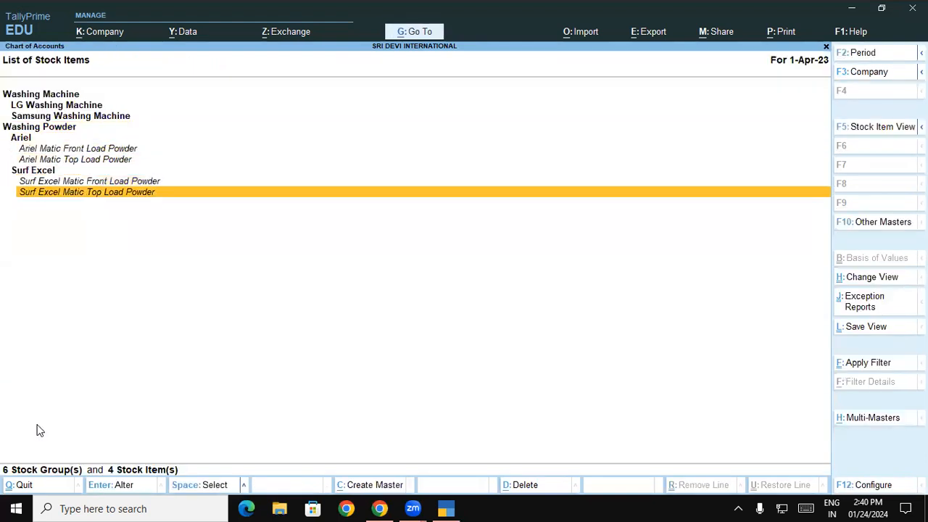
key(Return)
key(Return)
key(Return)
key(Return)
key(Up)
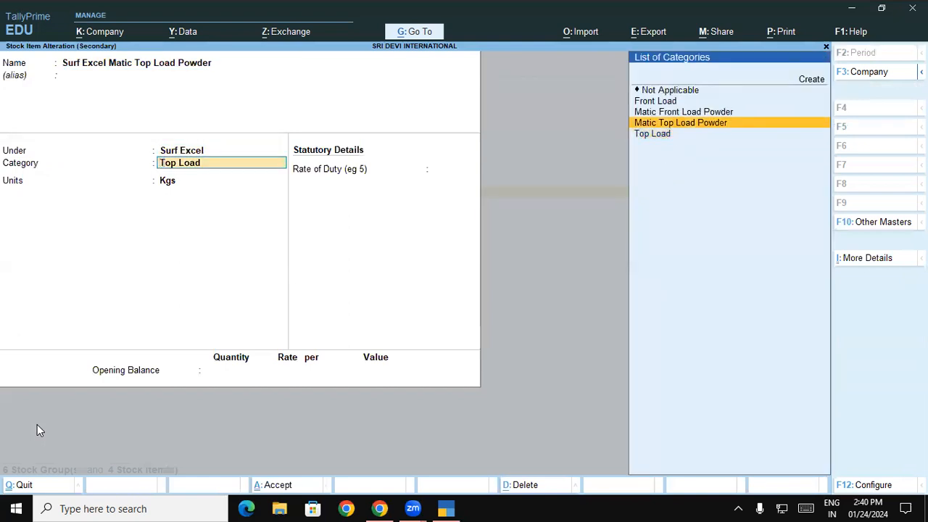
key(Return)
key(Return)
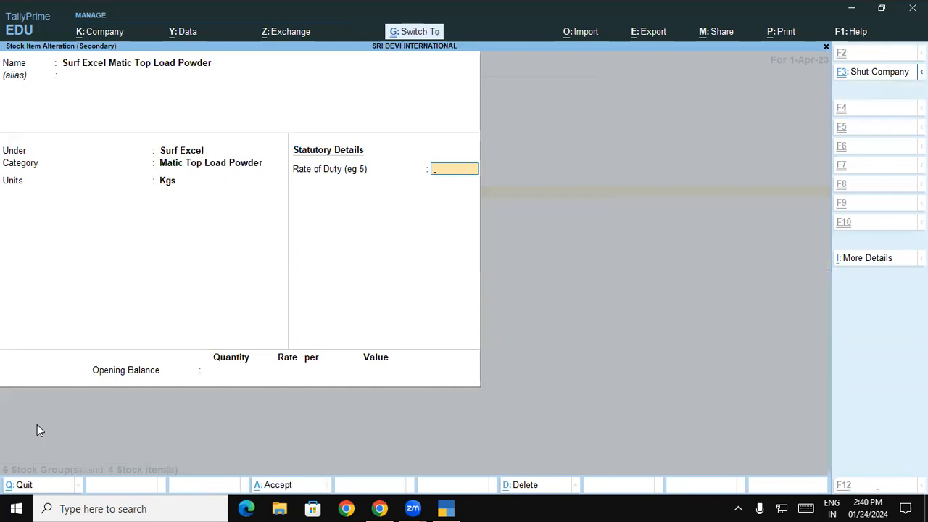
key(ctrl+a)
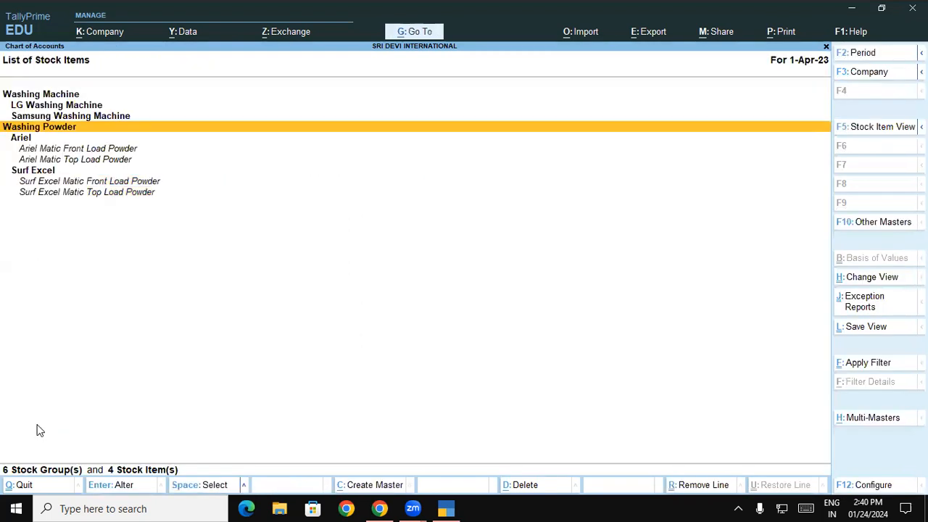
key(ctrl+h)
- Start multi stock item creation, skipping opening quantity columns and showing stock category details
key(Return)
key(Return)
key(F12)
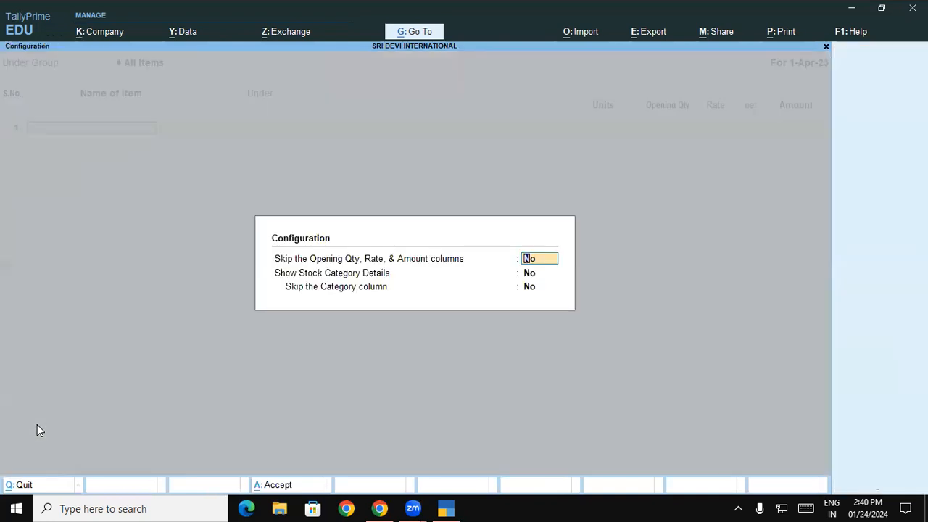
text(y)
key(Return)
text(y)
key(Return)
text(n)
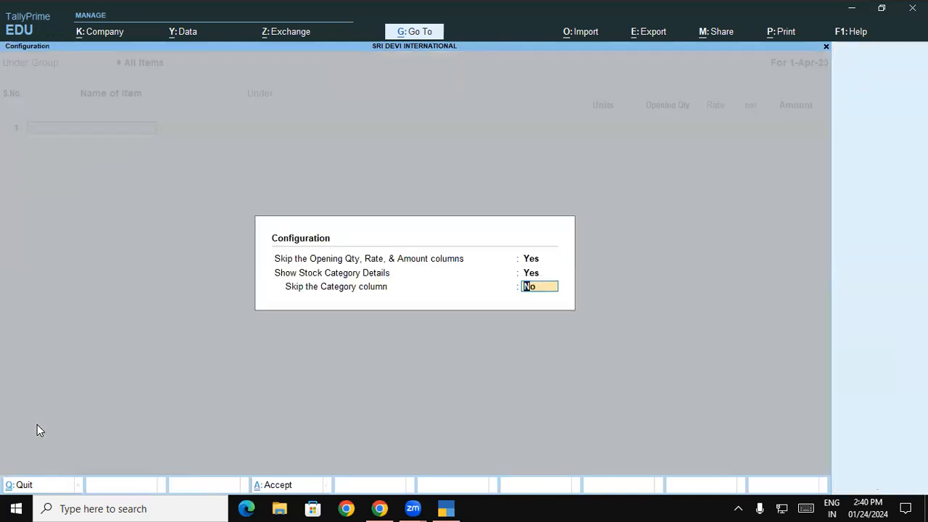
key(Return)
key(Return)
- Add LG 6 Kg top Load Wm under LG Washing Machine, category Top Load, unit Nos
text(LG 6)
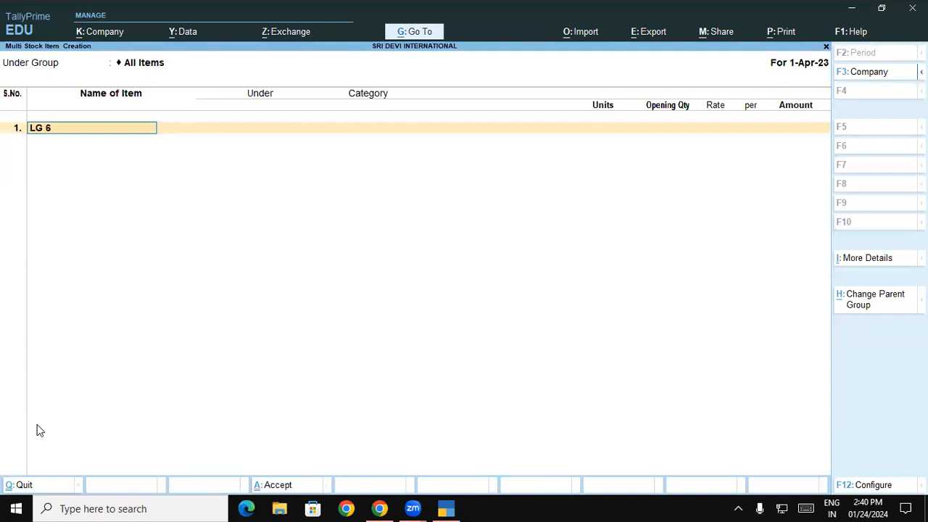
text( Kg top Load Wm)
key(Return)
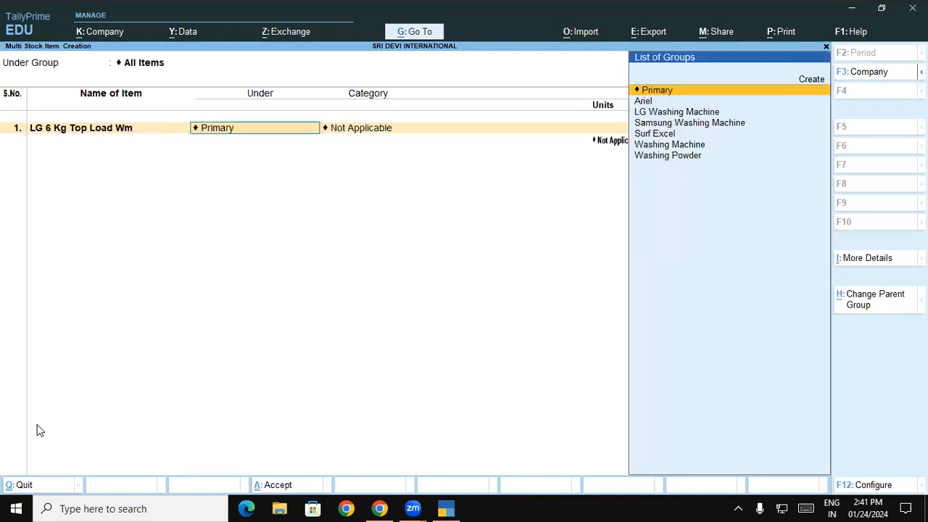
key(Down)
key(Down)
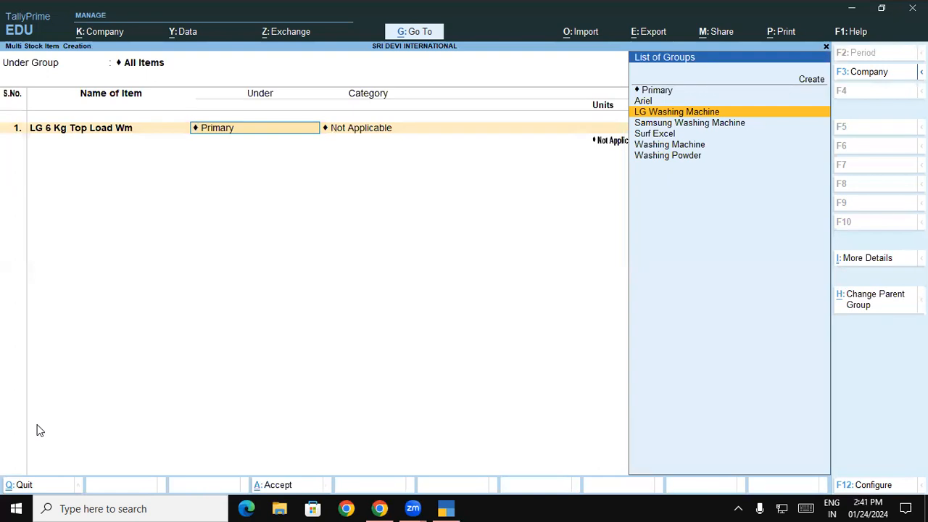
key(Return)
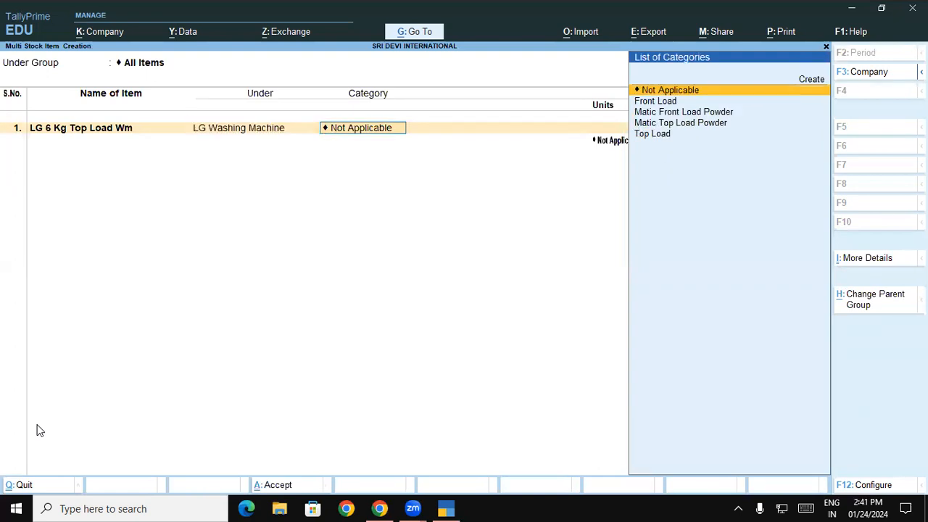
key(Down)
key(Down)
key(Down)
key(Down)
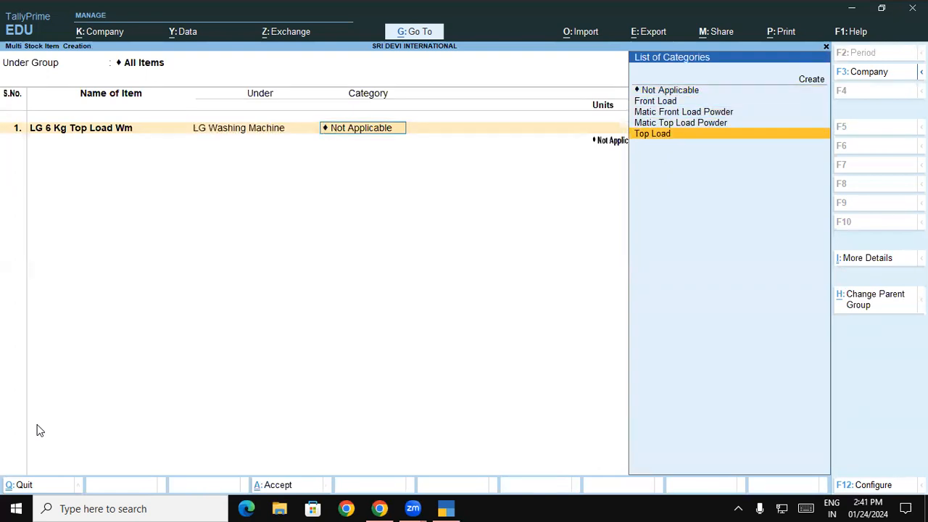
key(Return)
key(Down)
key(Down)
key(Return)
- Add LG 6kg front Load Wm under LG Washing Machine, category Front Load, unit Nos
text(LG 6kg front)
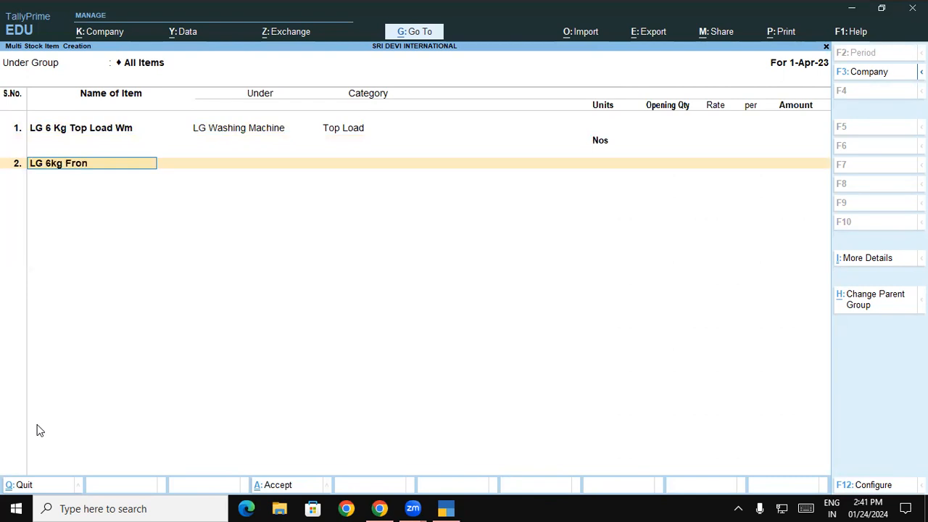
text( Load Wm)
key(Return)
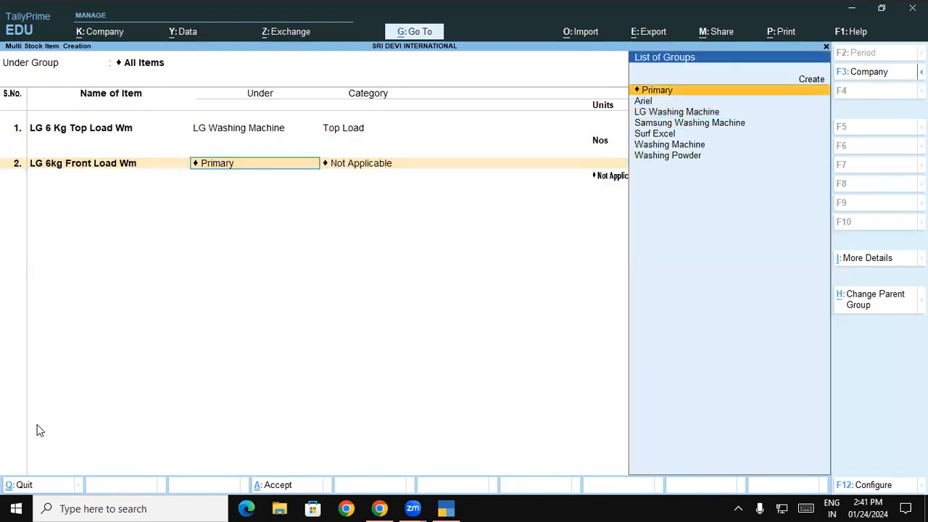
text(l)
key(Return)
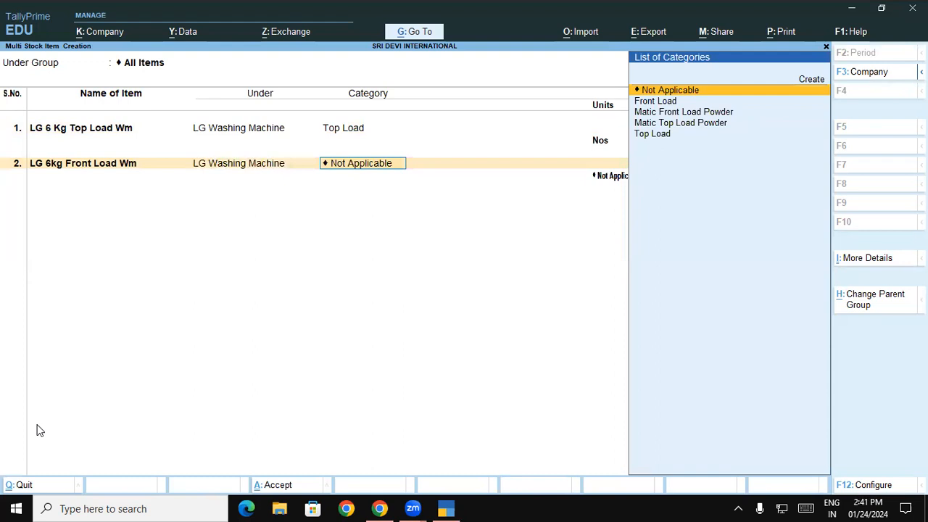
key(Down)
key(Return)
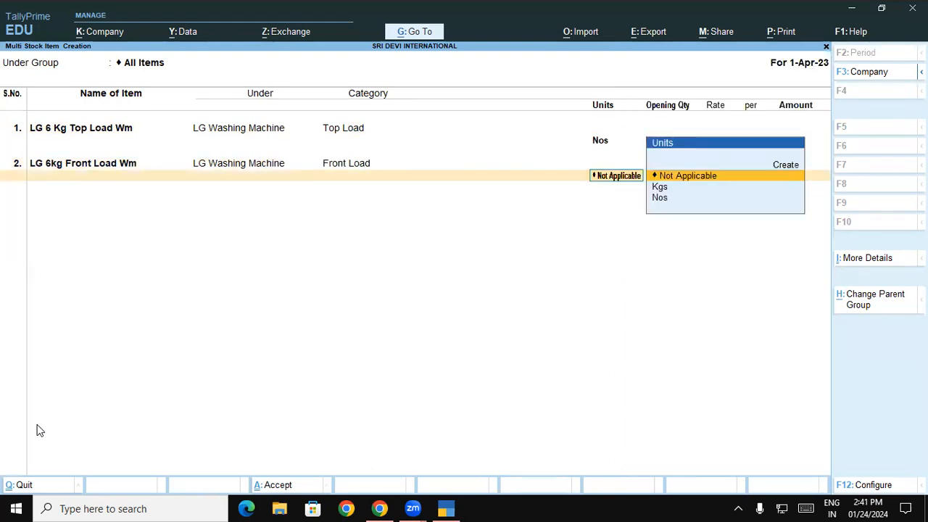
key(Down)
key(Down)
key(Return)
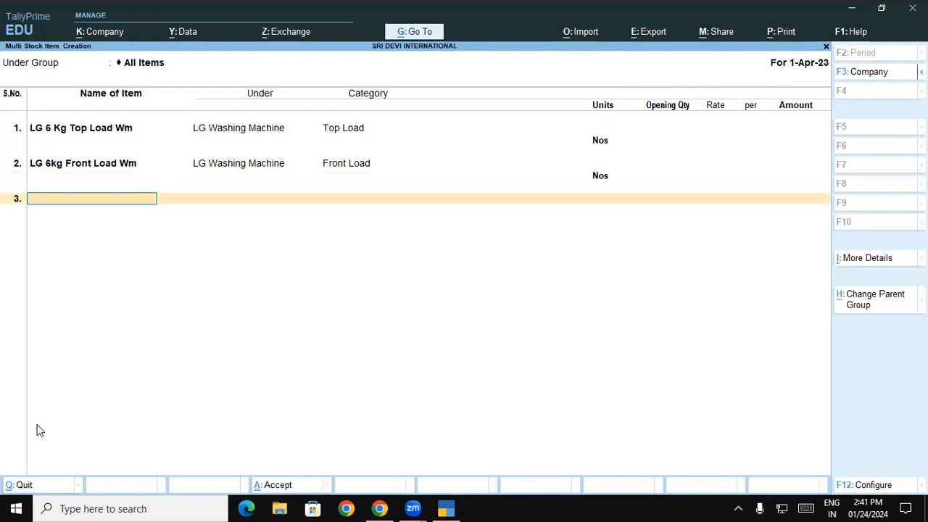
- Add LG 8 Kg top Load Wm under LG Washing Machine, category Top Load, unit Nos
text(LG)
text( 8)
text( Kg t)
text(op Load)
text( Wm)
text(+)
text(=)
key(BackSpace)
key(BackSpace)
key(Return)
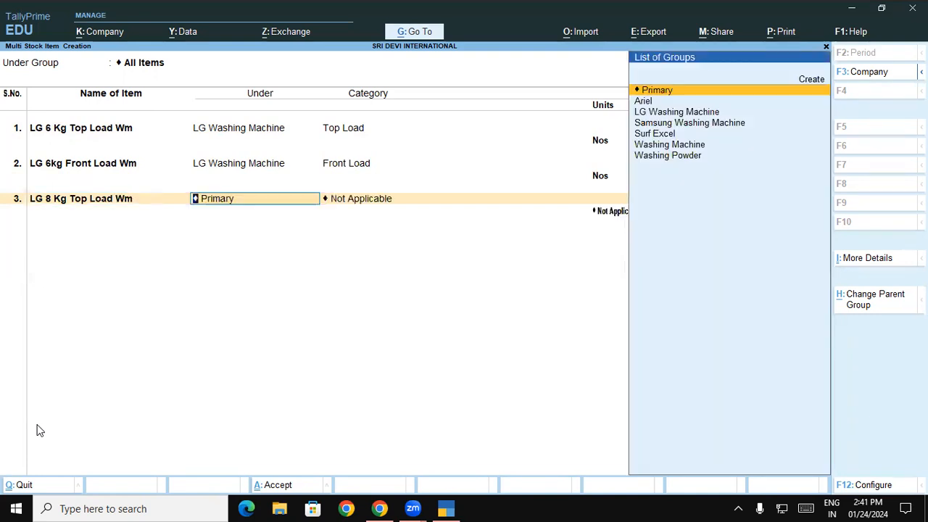
text(l)
key(Return)
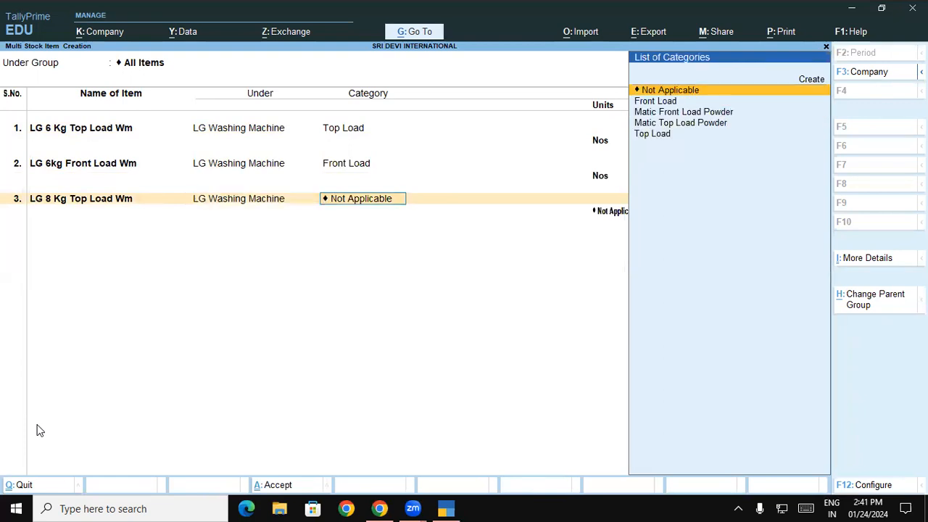
key(Down)
key(Down)
key(Down)
key(Down)
key(Return)
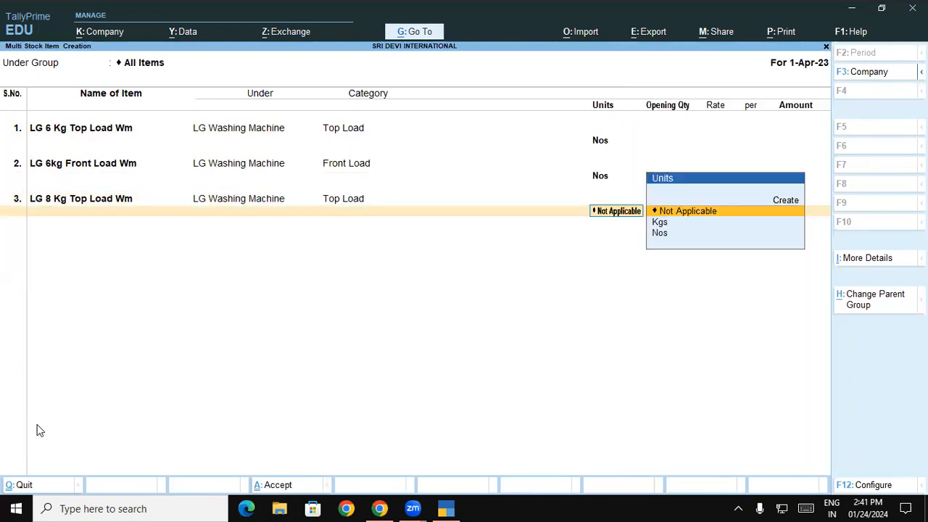
key(Down)
key(Down)
key(Return)
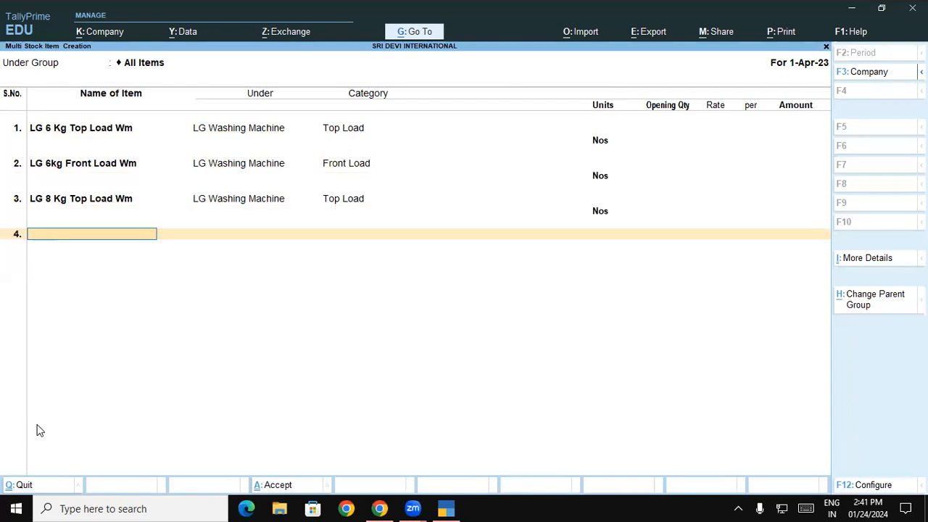
- Add LG 8 Kg Front Load Wm under LG Washing Machine, category Front Load, unit Nos
text(LG 8 Kg Front Load)
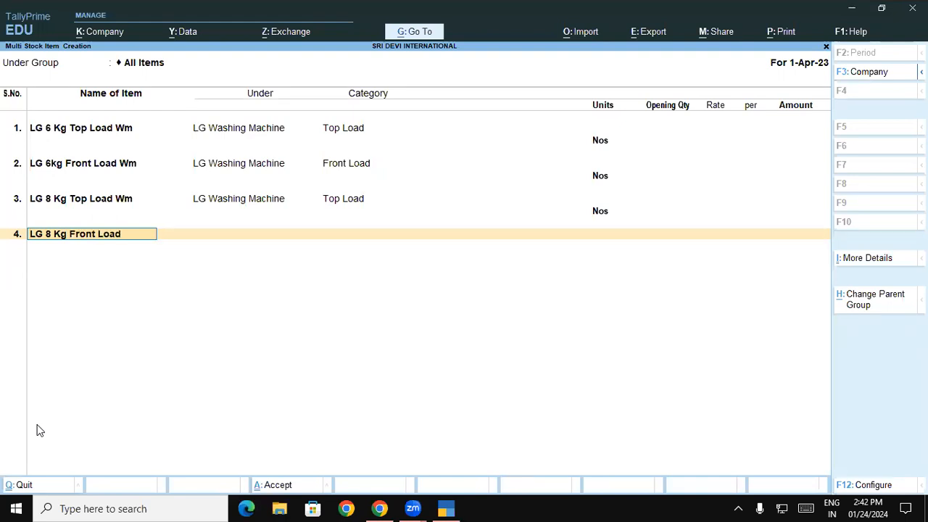
text( Wm)
key(Return)
text(L)
key(Return)
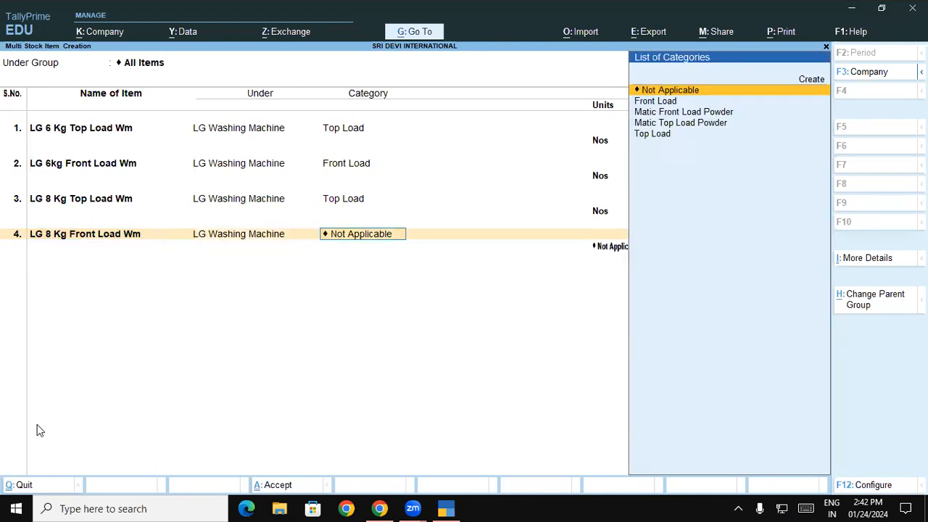
key(Down)
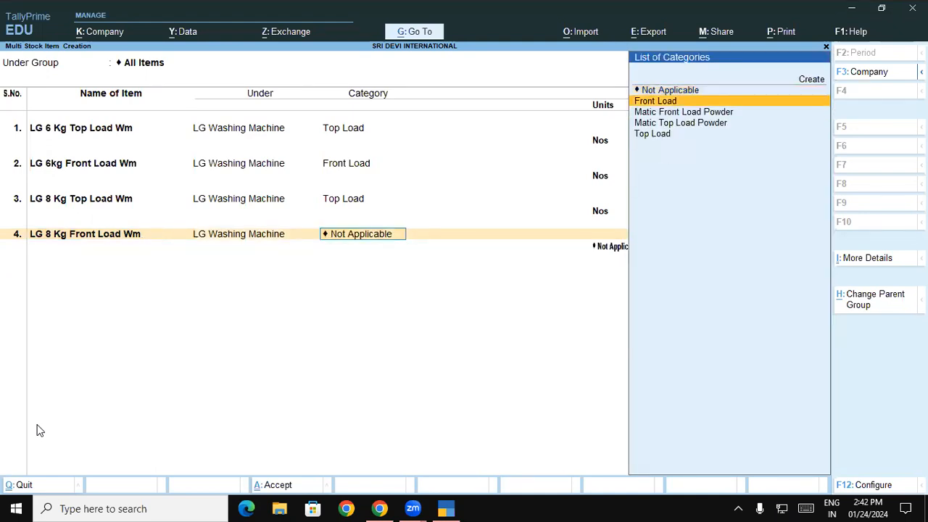
key(Return)
key(Down)
key(Down)
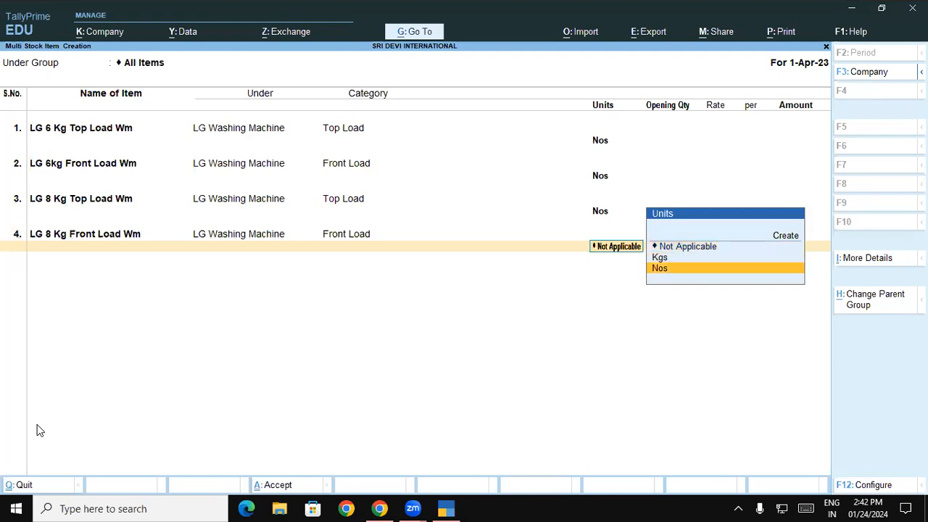
key(Return)
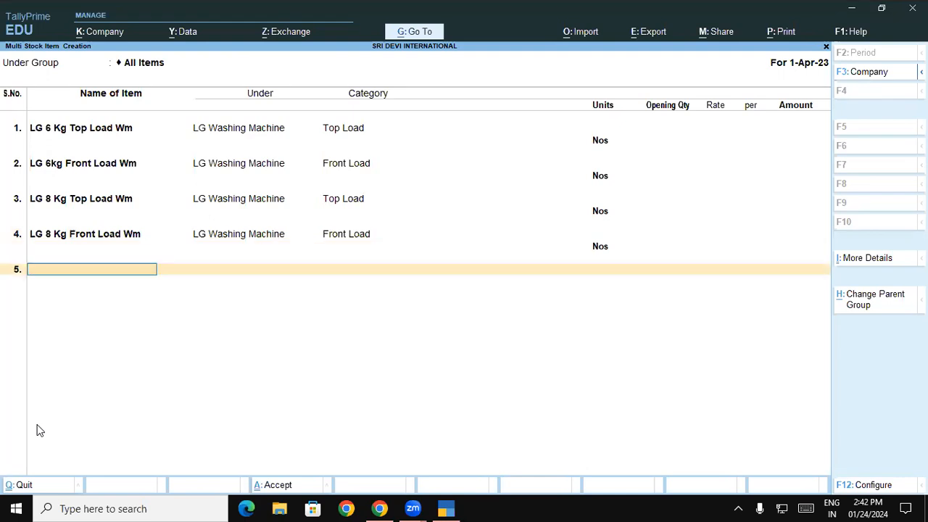
- Add Samsung 6 Kg Top Load Wm under Samsung Washing Machine, category Top Load, units Nos
text(Samsung 6 Kg Top)
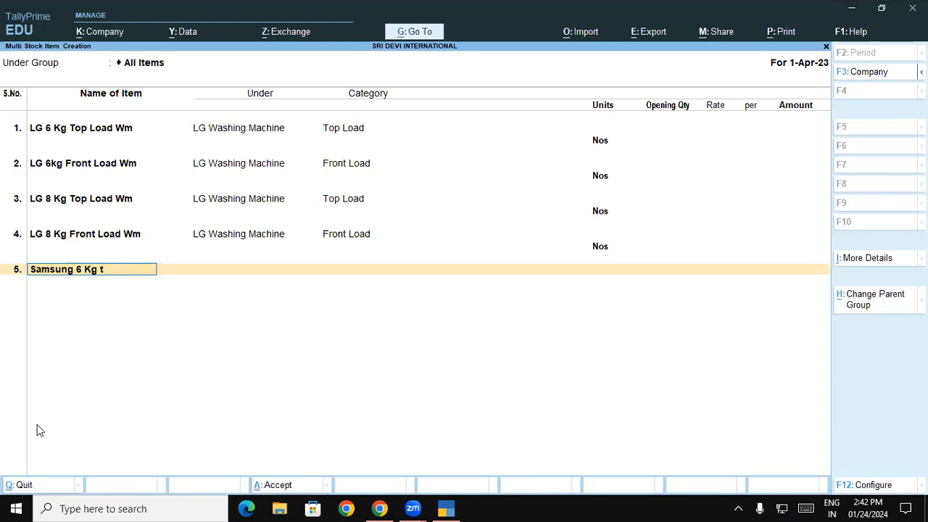
text( Load Wm)
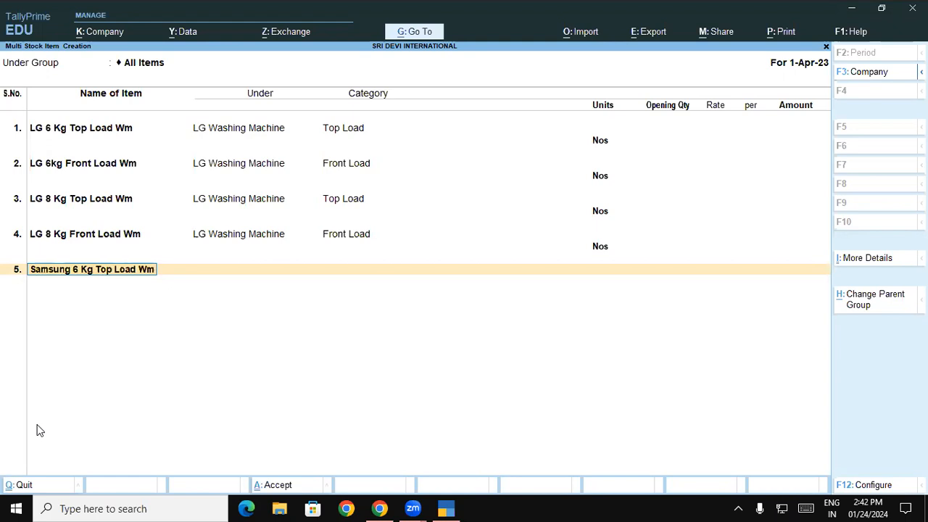
key(Return)
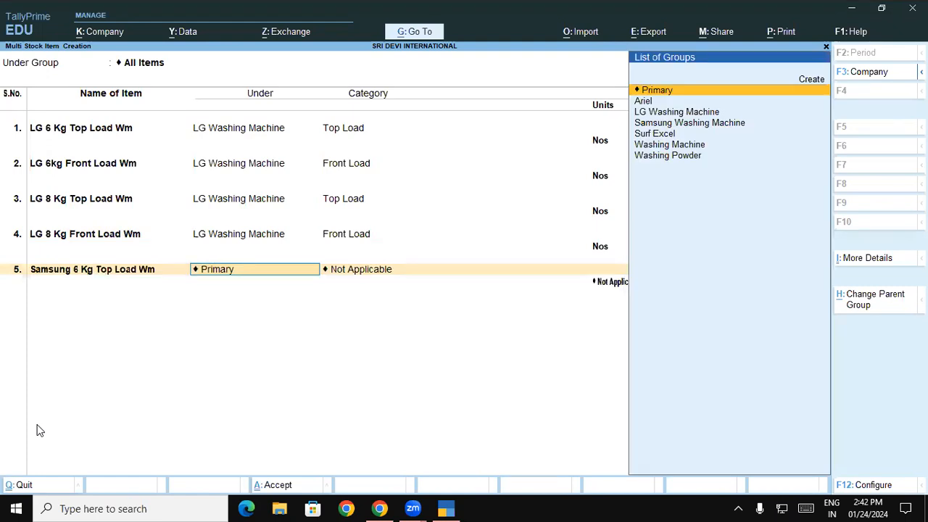
text(S)
key(Down)
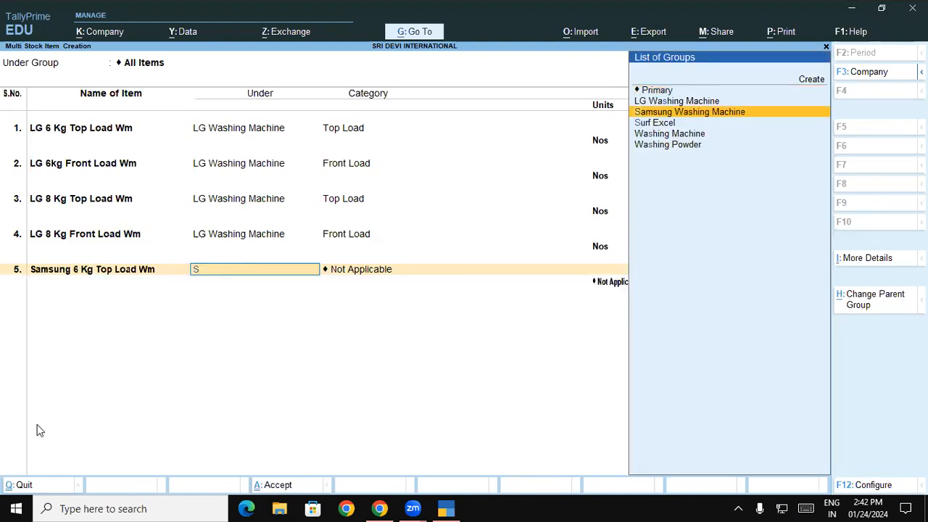
key(Return)
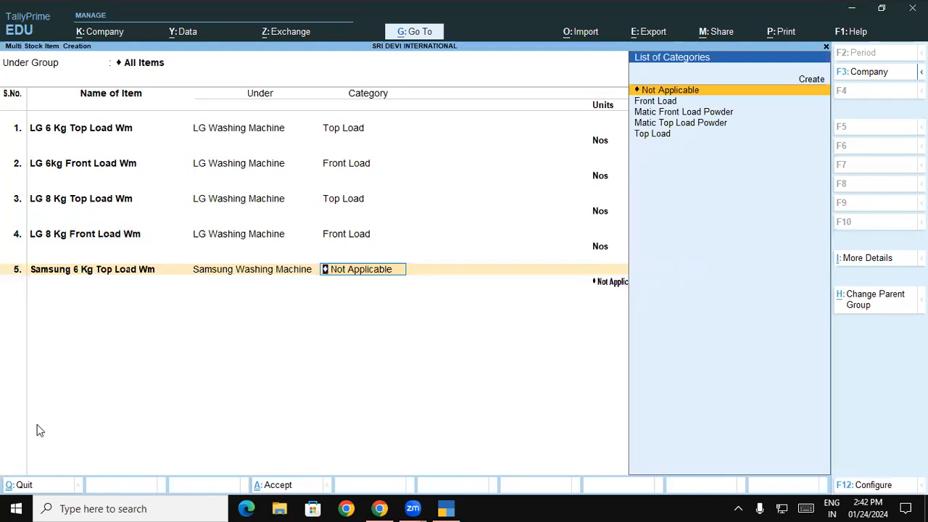
text(T)
key(Return)
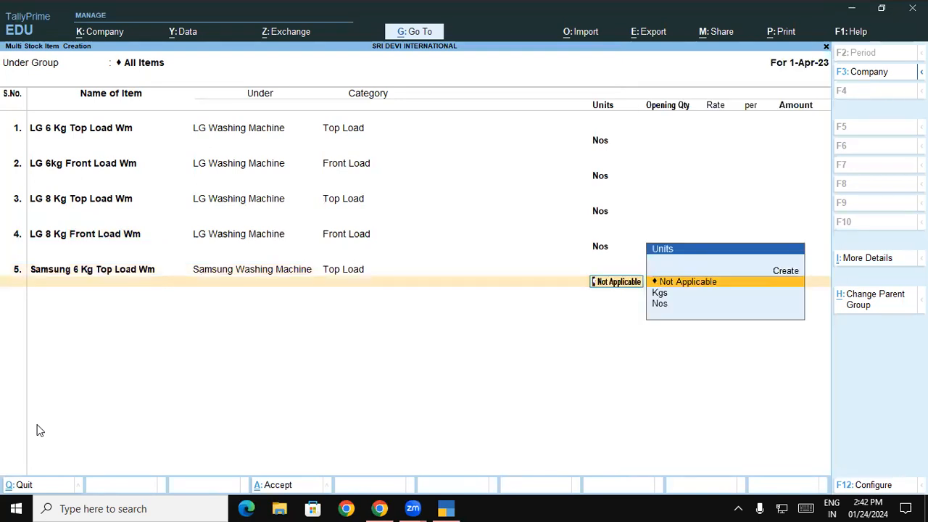
key(Down)
key(Down)
key(Return)
- Add Samsung 6 Kg Front Load Wm under Samsung Washing Machine, category Front Load, units Nos
text(Samsung)
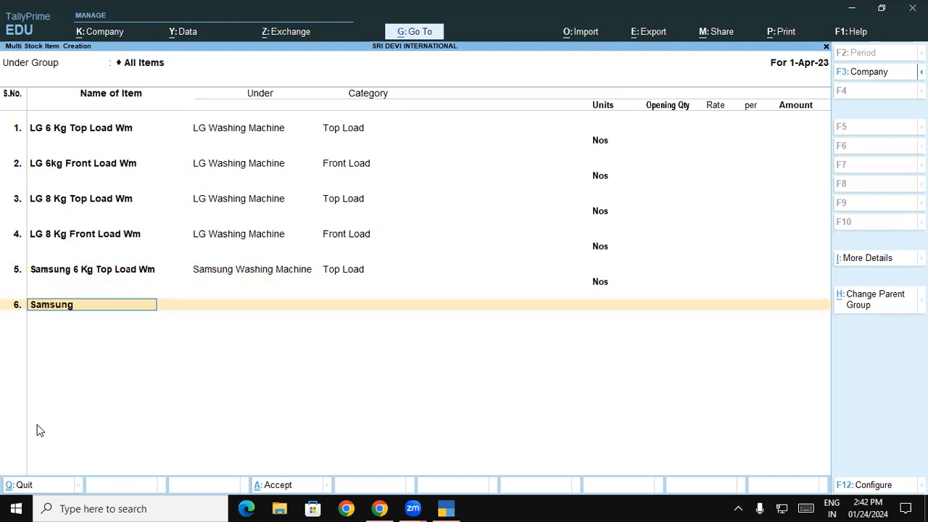
text( 6 Kg Front Load Wm)
key(Return)
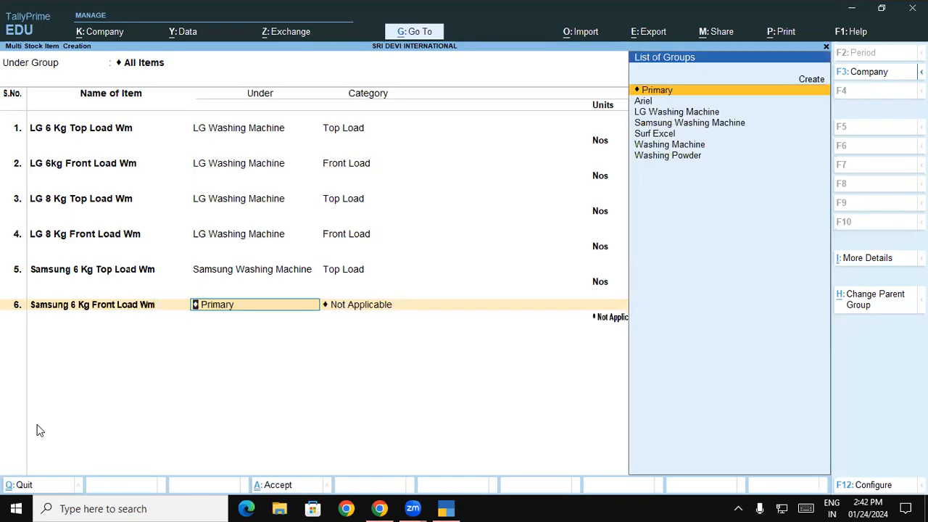
text(sa)
key(Return)
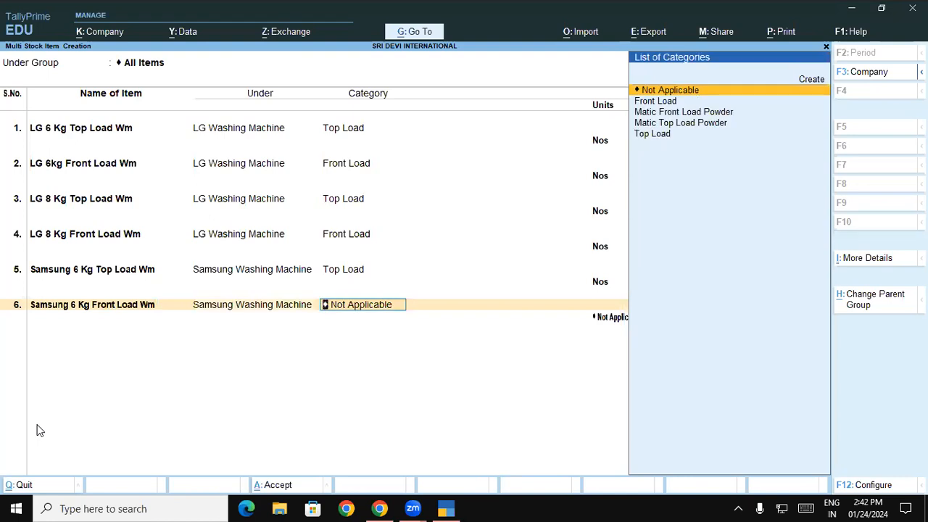
text(Fr)
key(Return)
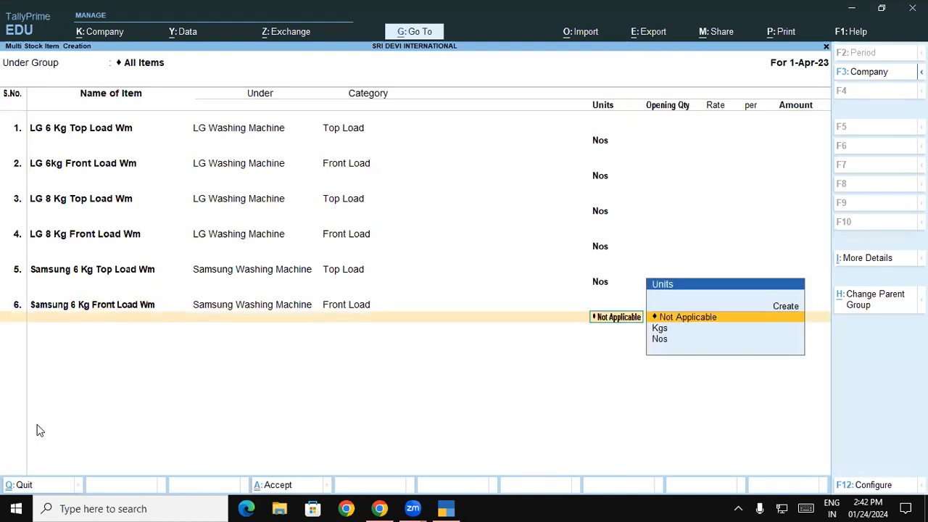
key(Down)
key(Down)
key(Return)
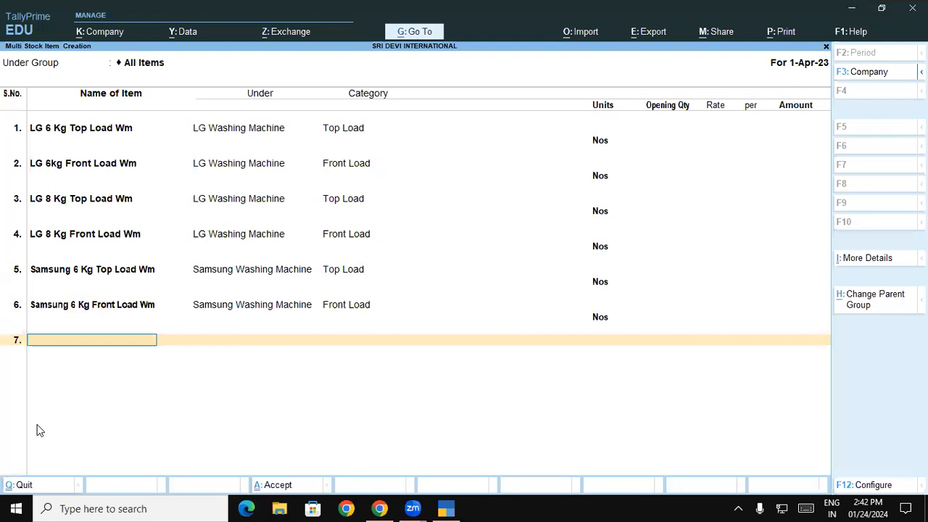
- Add Samsung 8 Kg Top Load Wm under Samsung Washing Machine, category Top Load, units Nos
text(Samsung)
text( 8 Kg t)
text(op)
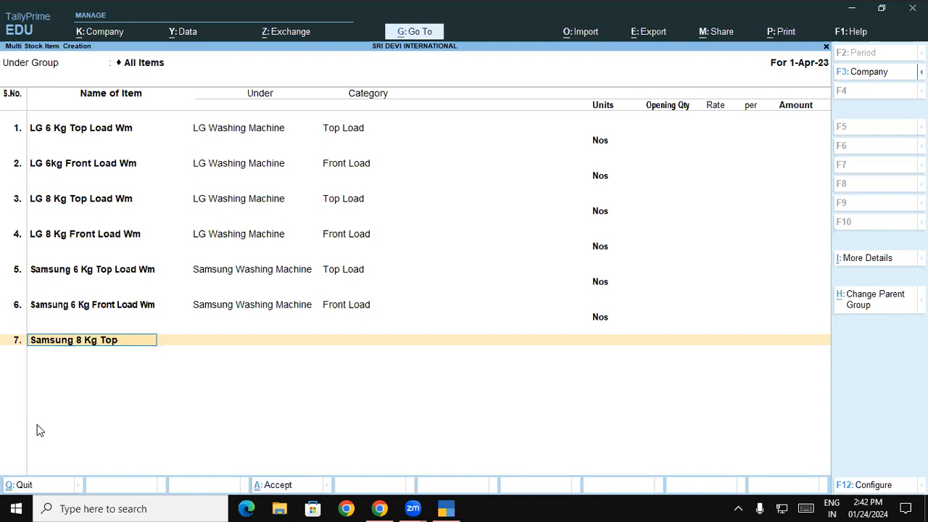
text( Load Wm)
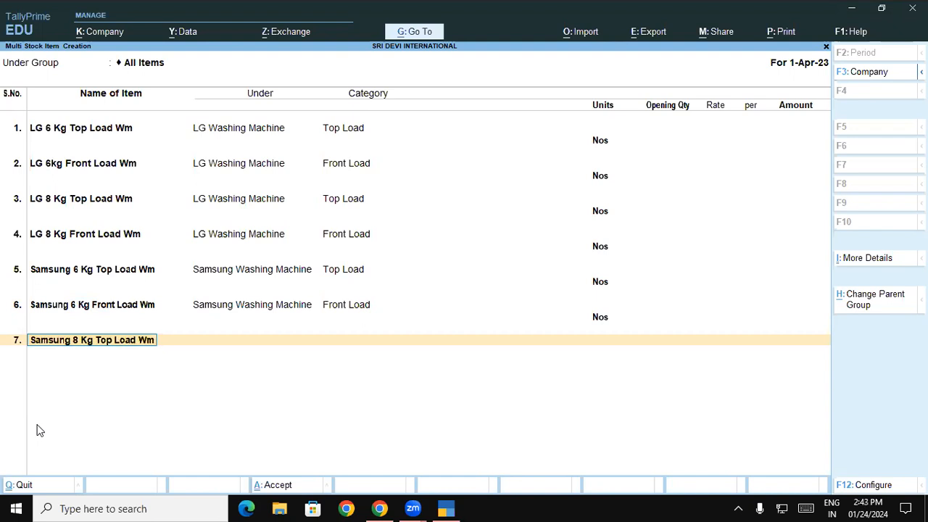
key(Return)
text(Sa)
key(Return)
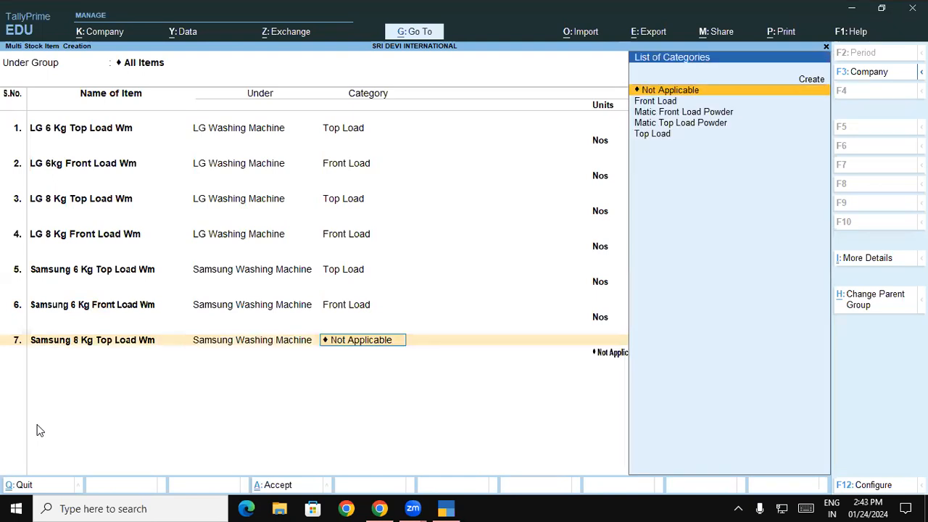
text(T)
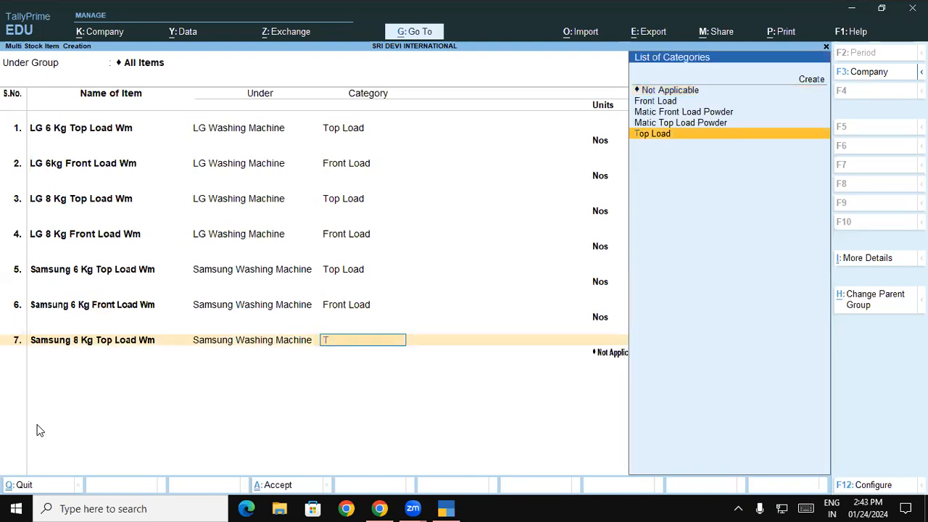
key(Return)
key(Down)
key(Down)
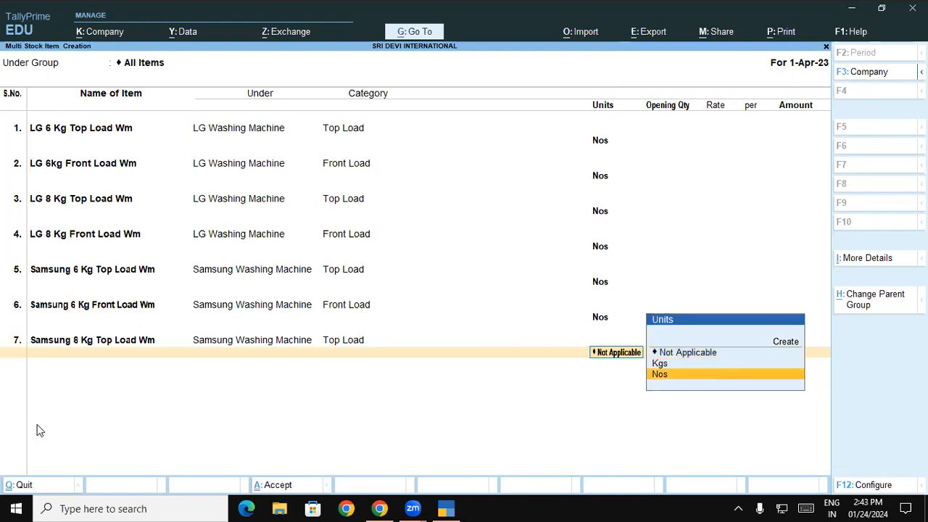
key(Return)
- Add Samsung 8 Kg Front Load Wm under Samsung Washing Machine, category Front Load, units Nos
text(Samsung 8)
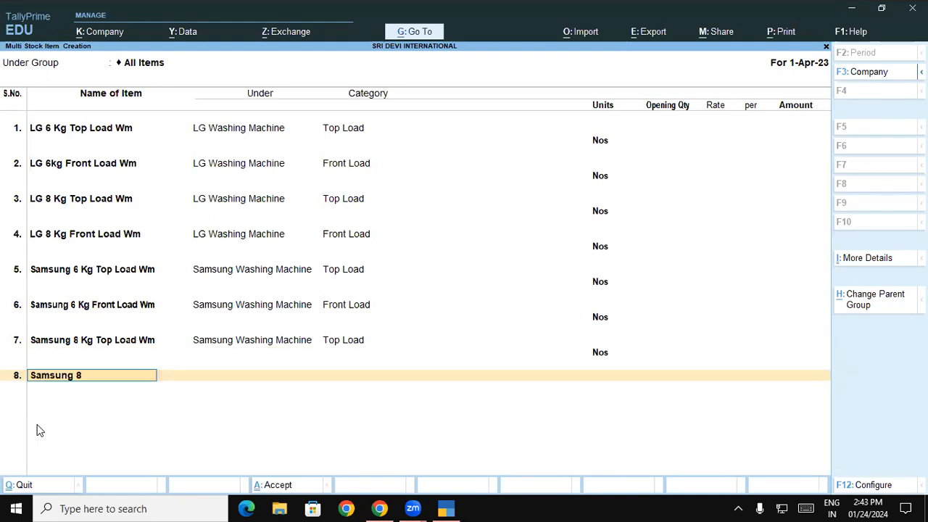
text( Kg Me Front Load Wm)
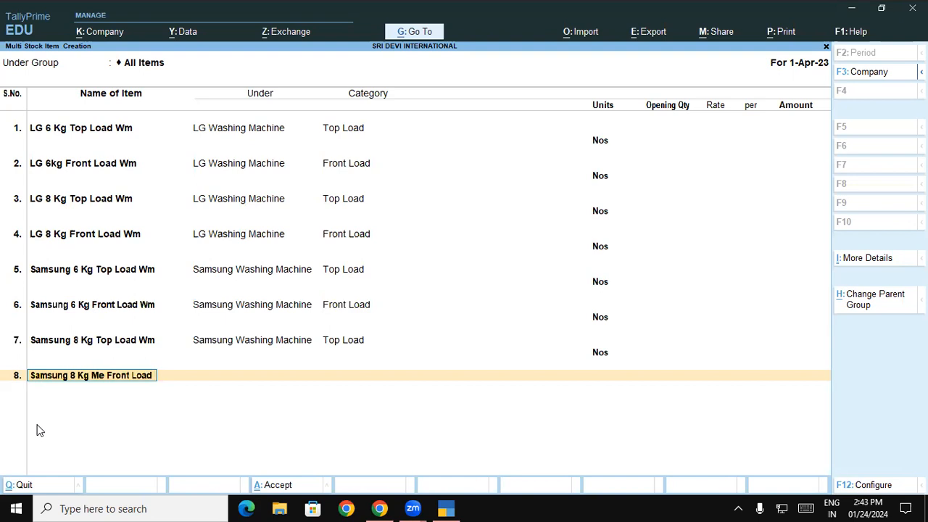
key(BackSpace)
key(BackSpace)
key(BackSpace)
key(BackSpace)
key(BackSpace)
key(BackSpace)
key(BackSpace)
key(BackSpace)
key(BackSpace)
key(BackSpace)
key(BackSpace)
key(BackSpace)
key(BackSpace)
key(BackSpace)
key(BackSpace)
key(BackSpace)
text(Fr)
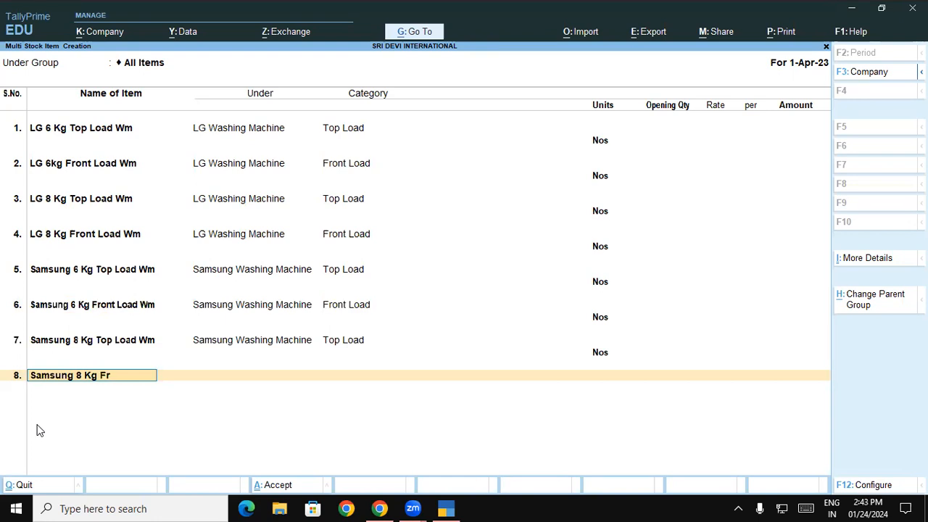
text(ont Load Wm)
key(Return)
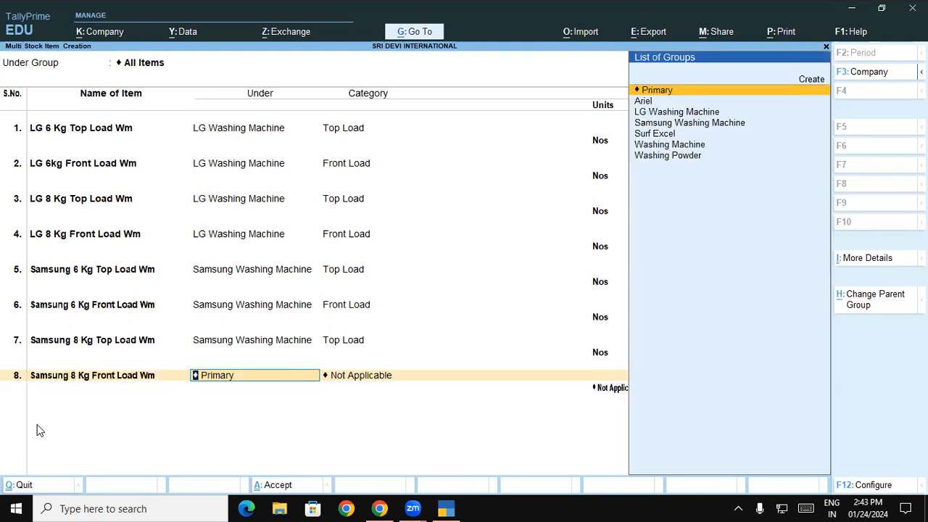
text(sa)
key(Return)
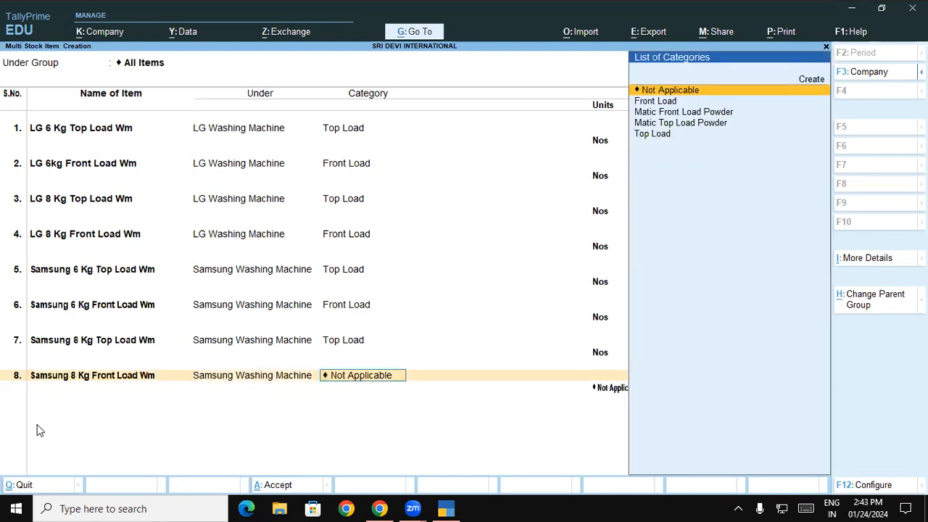
key(Down)
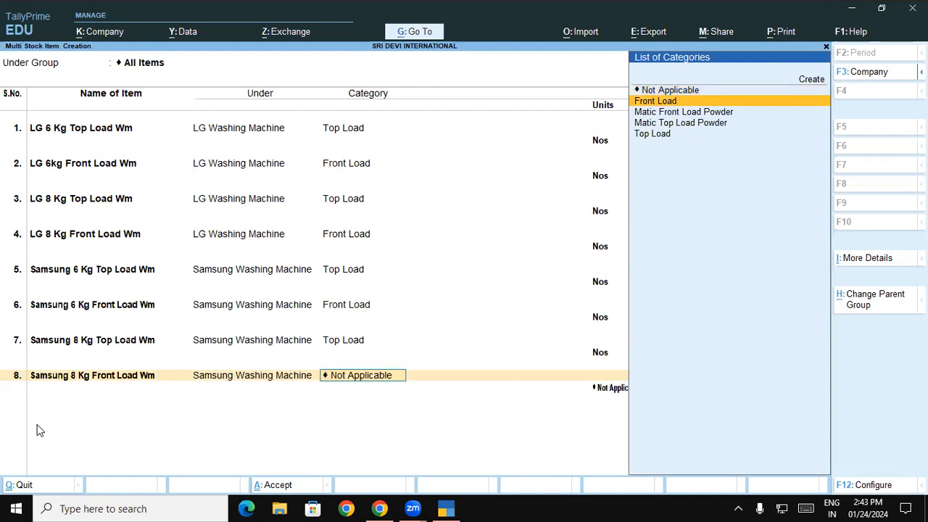
key(Return)
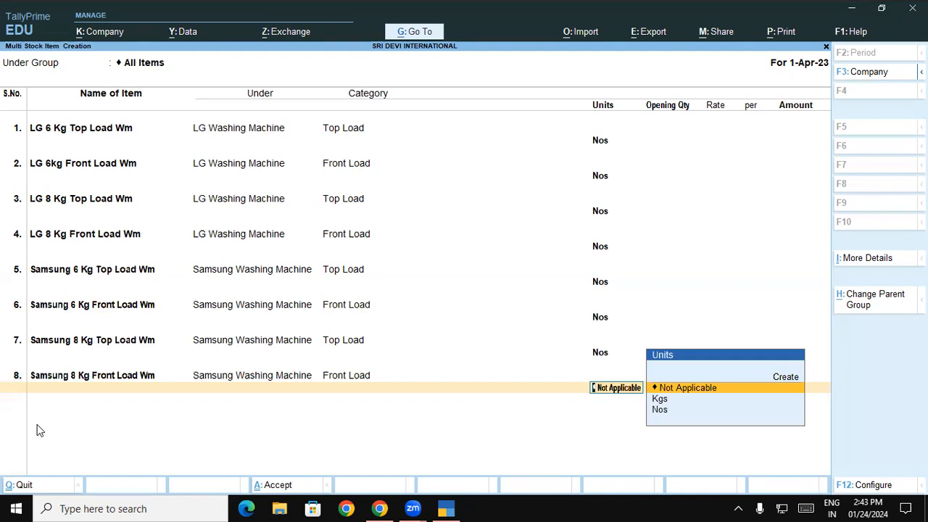
key(Down)
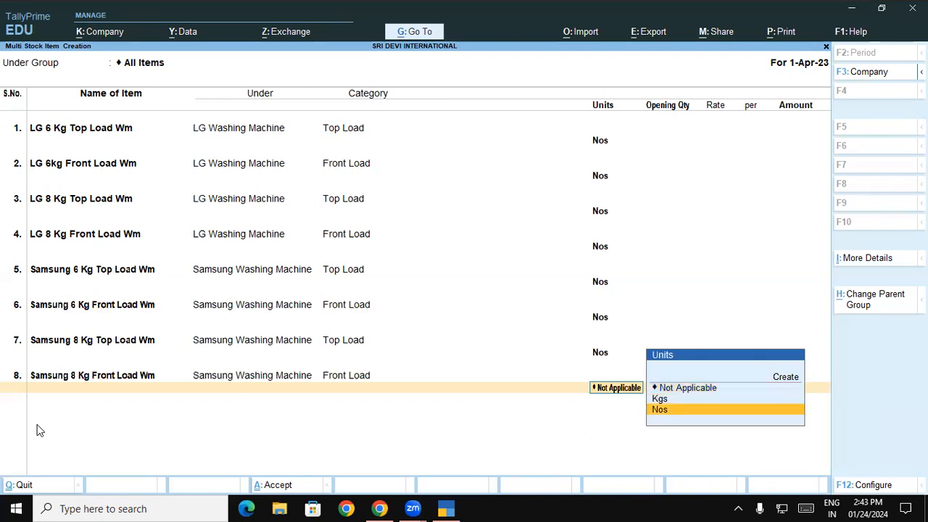
key(Return)
- Save the new stock items and review the Washing Powder, Ariel and Surf Excel entries
key(Return)
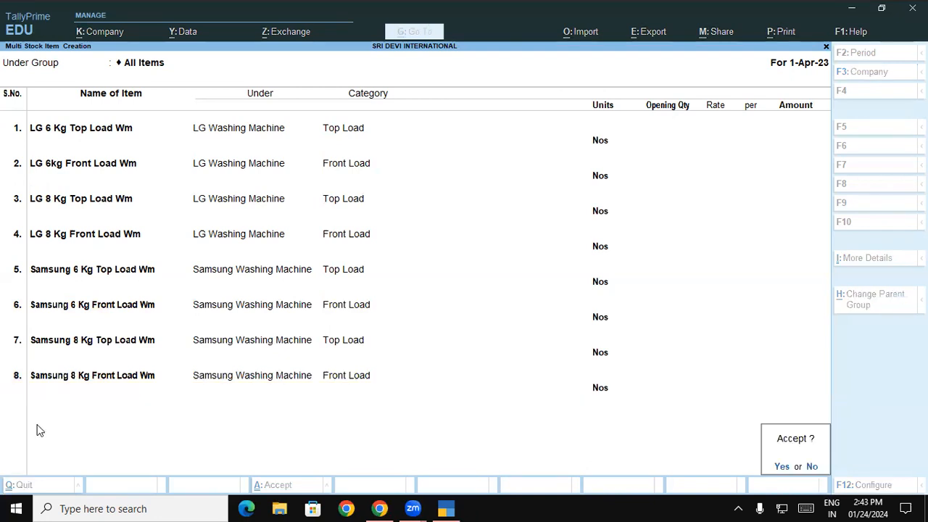
key(Return)
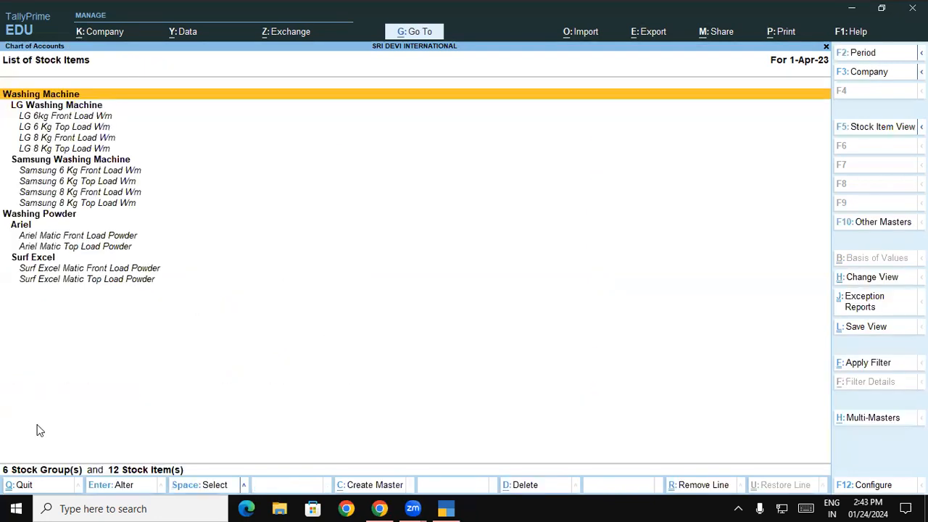
click(47, 215)
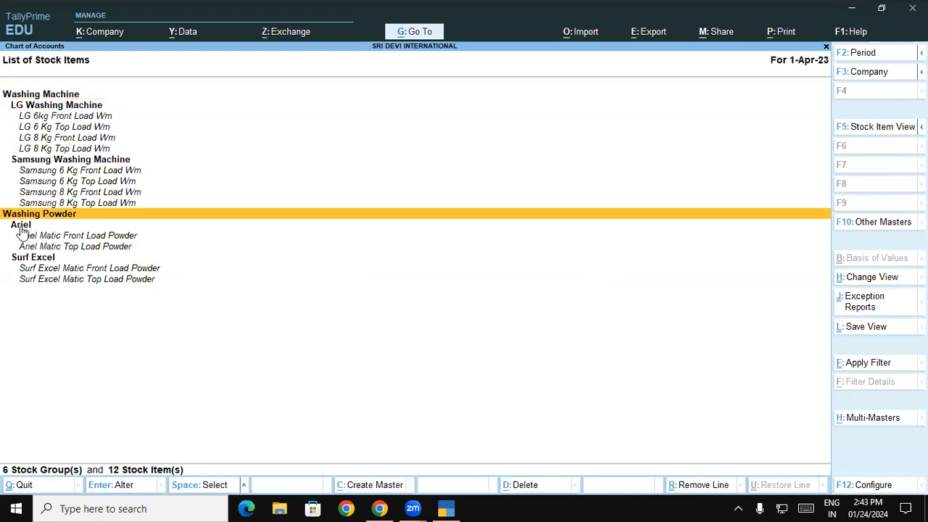
click(23, 226)
click(27, 261)
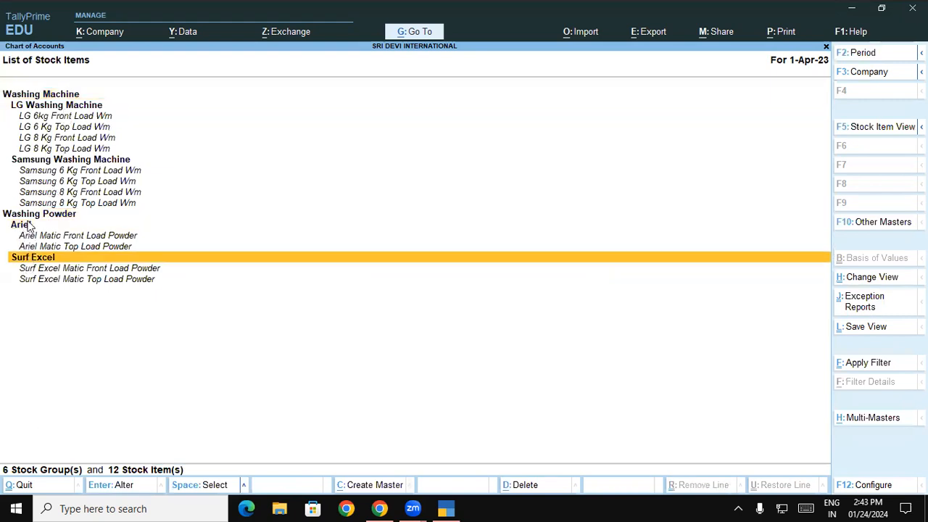
click(27, 228)
click(29, 238)
click(30, 247)
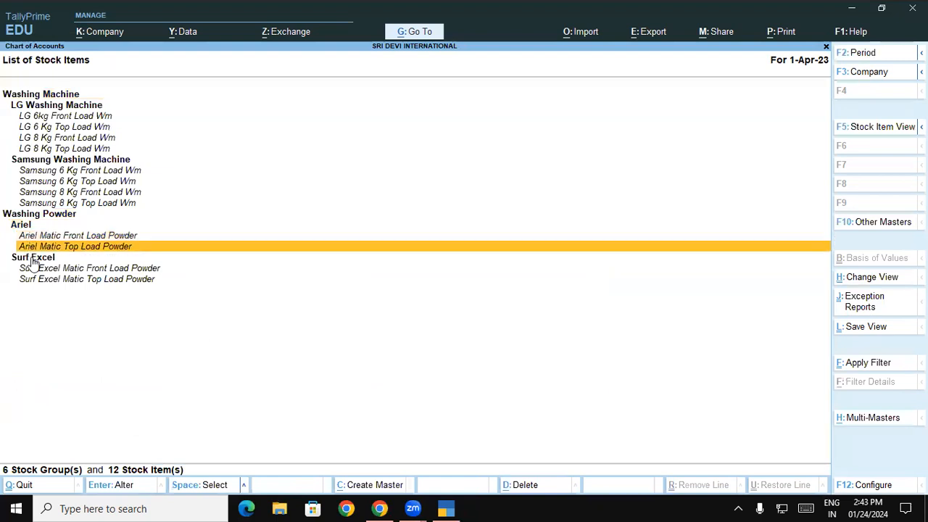
click(31, 259)
click(31, 269)
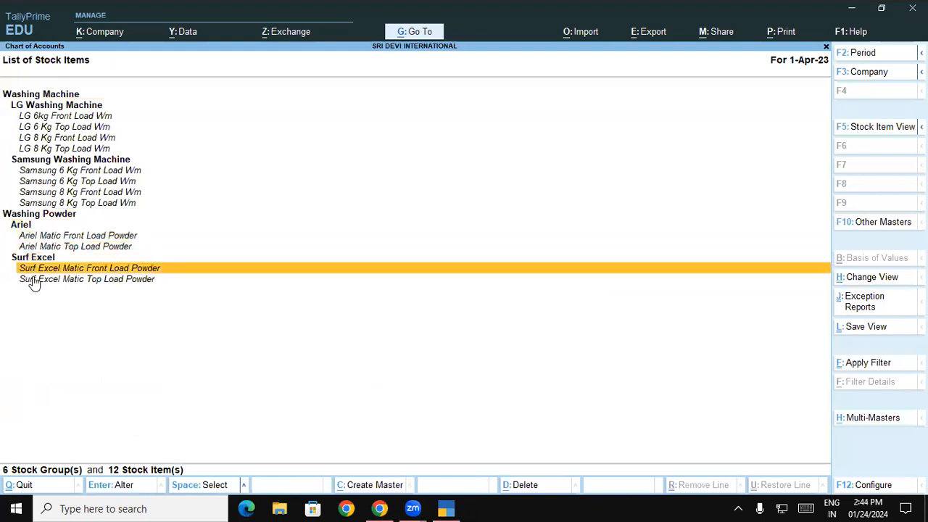
click(33, 279)
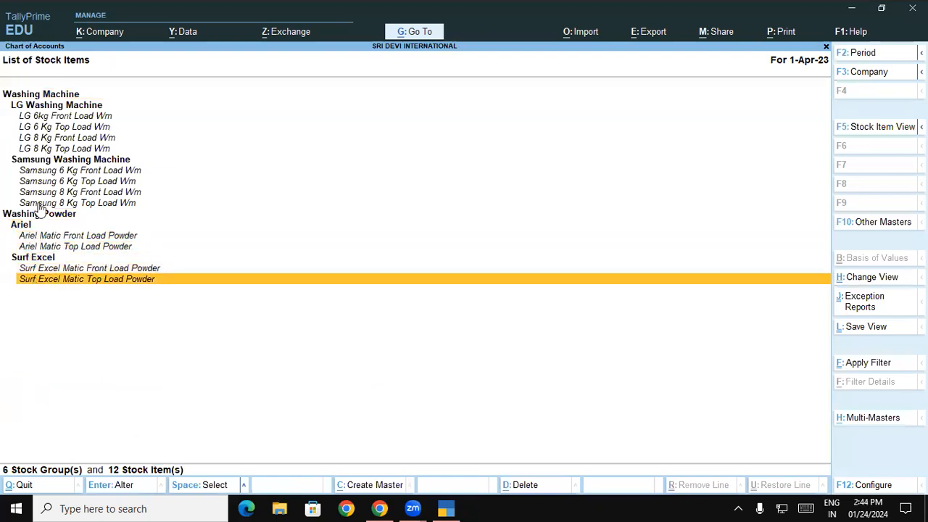
- Review the LG and Samsung washing machine items, then return to the Gateway of Tally
click(54, 100)
click(55, 119)
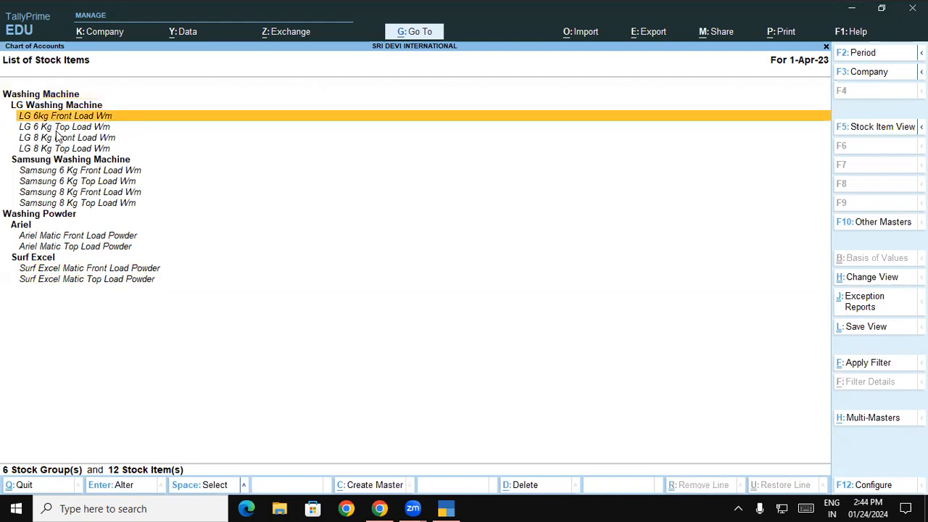
click(54, 129)
click(56, 140)
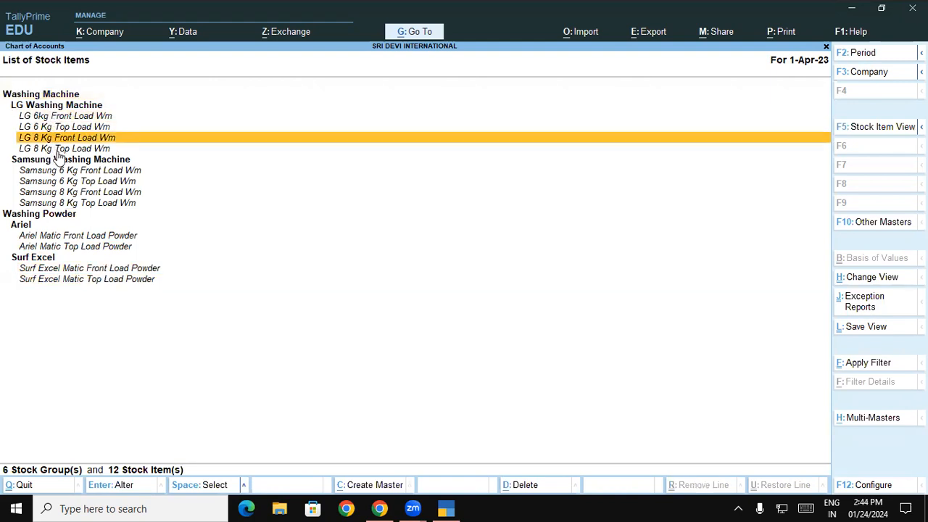
click(58, 151)
click(60, 161)
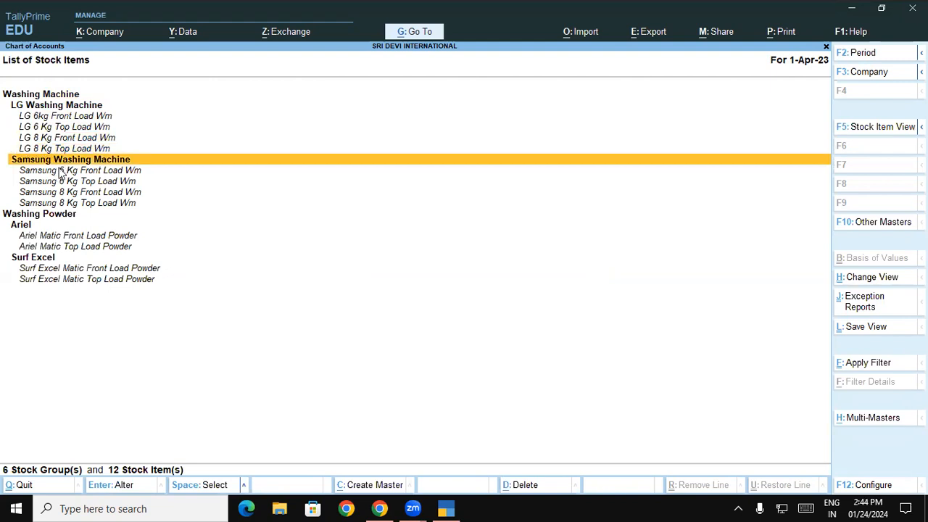
click(59, 171)
click(61, 182)
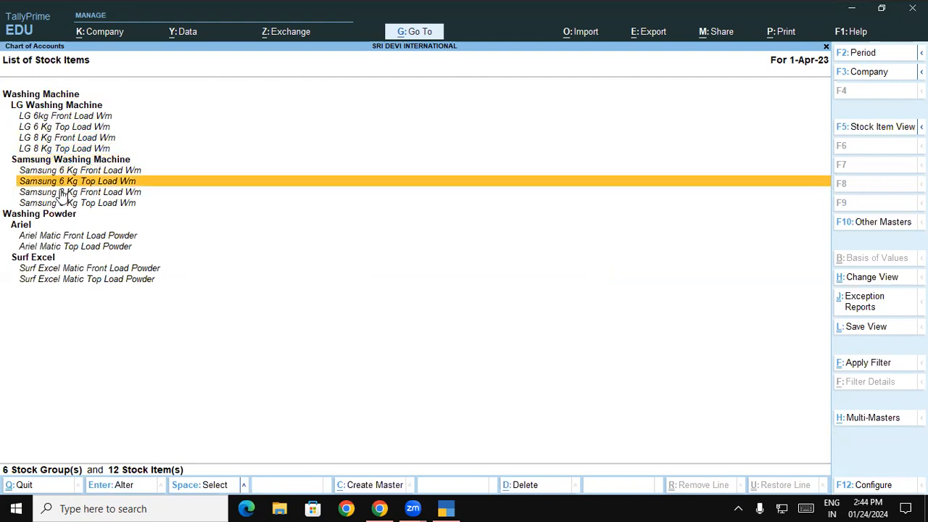
click(62, 192)
click(63, 204)
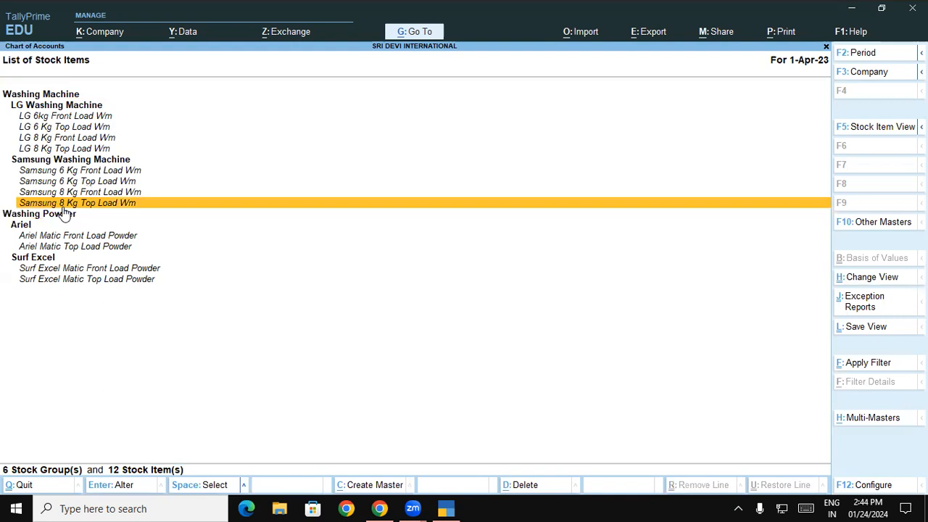
key(Escape)
key(Escape)
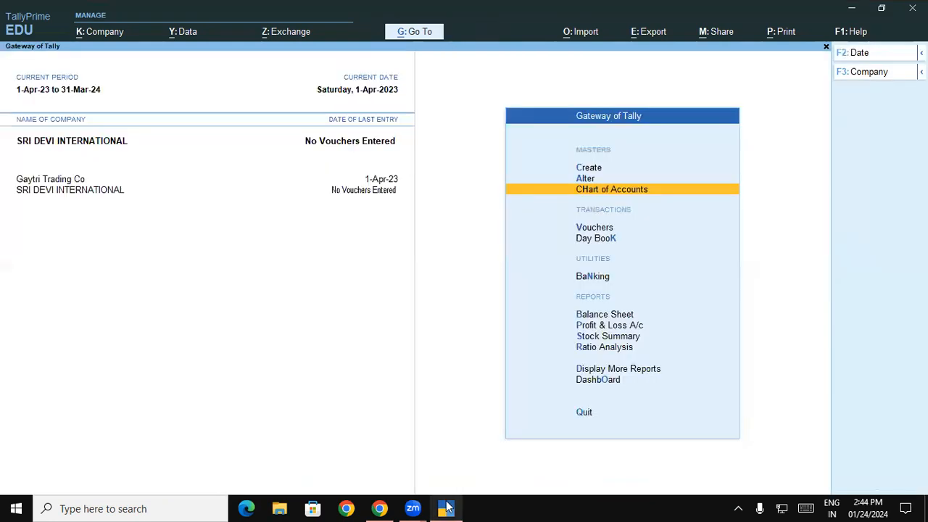
click(379, 508)
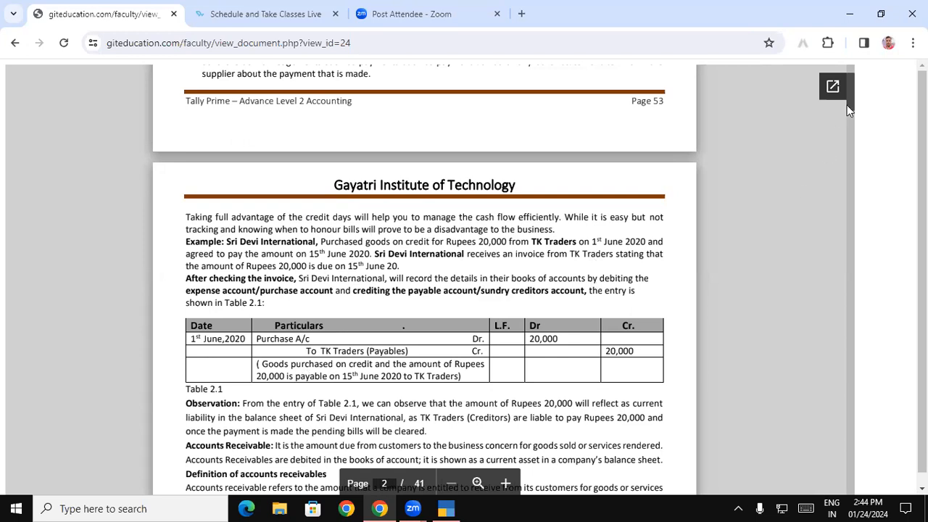
mouse_move(849, 106)
mouse_down()
mouse_move(850, 137)
mouse_move(849, 104)
mouse_up()
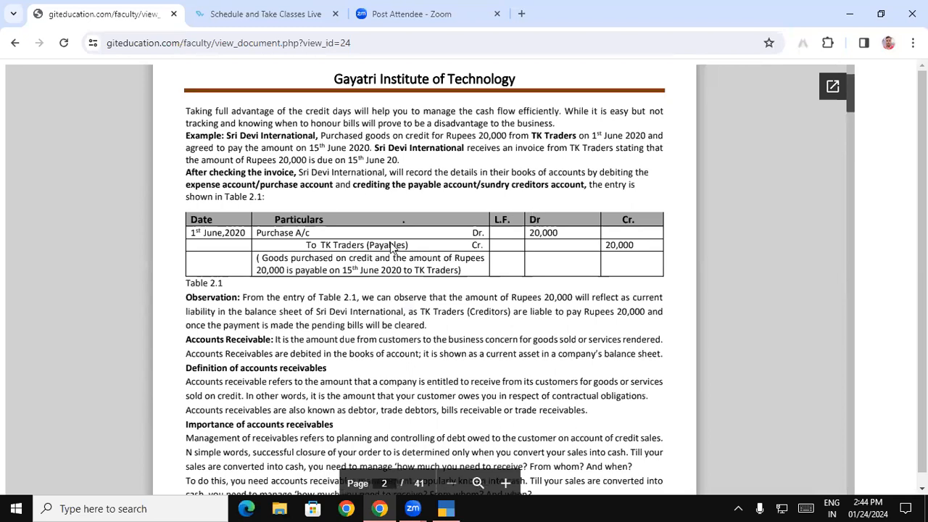
click(455, 506)
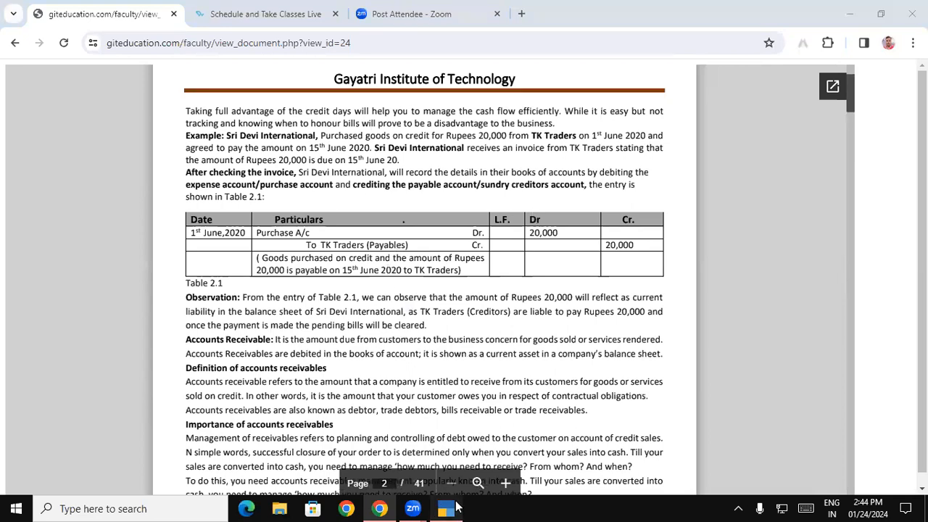
- Open a Purchase voucher and switch it to As Voucher mode
key(Down)
key(Down)
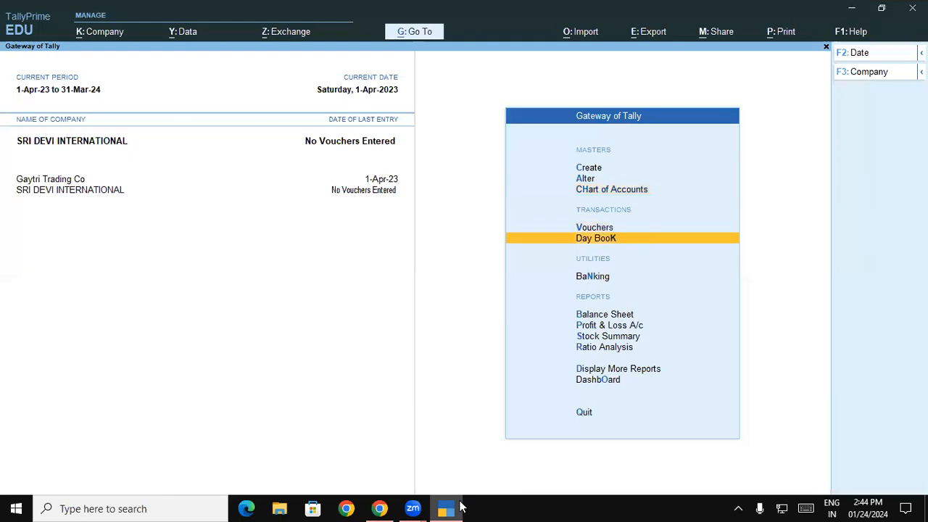
key(Up)
key(Return)
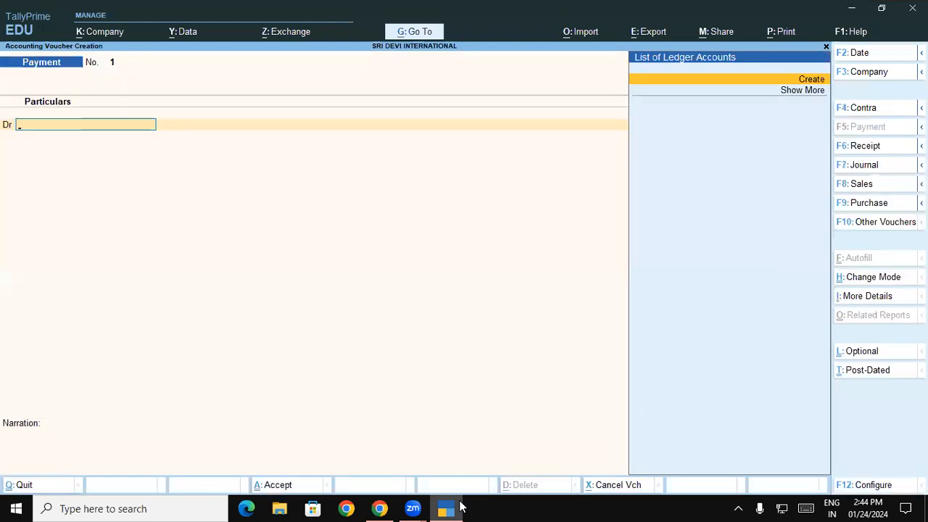
key(F9)
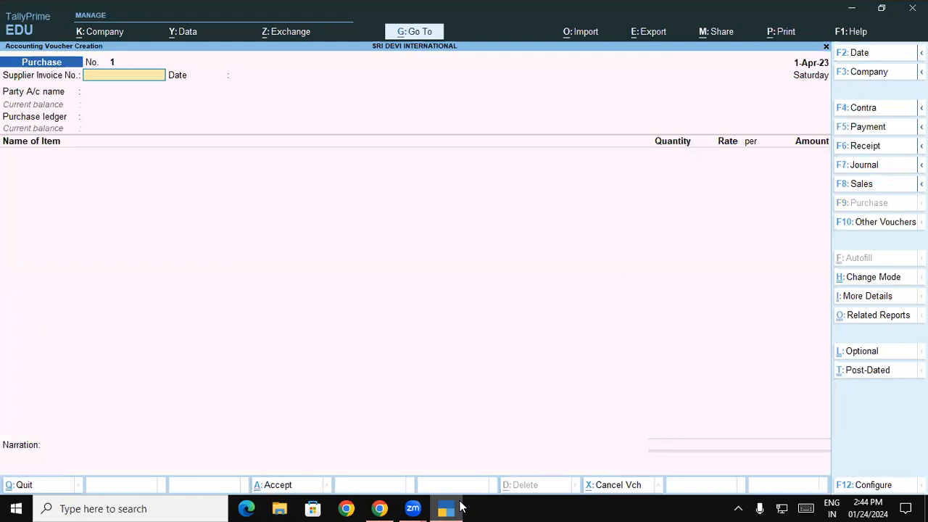
click(885, 276)
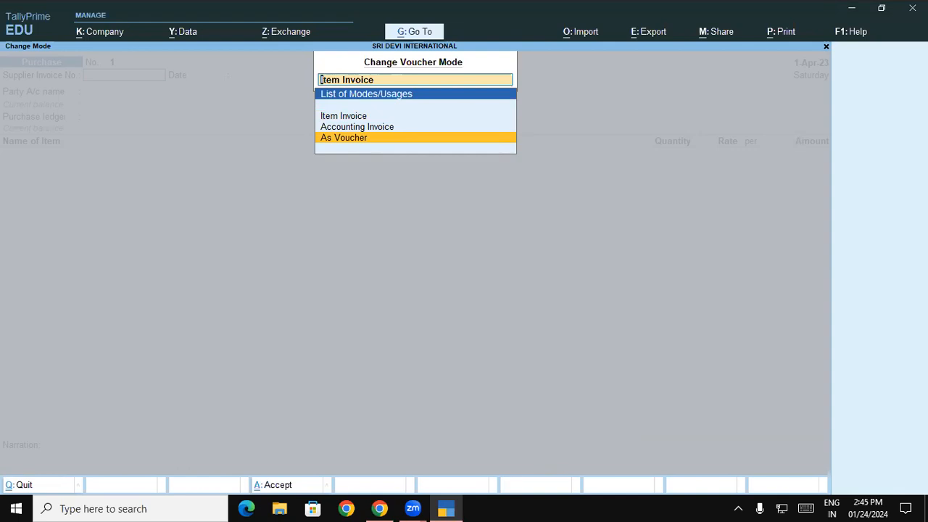
key(Return)
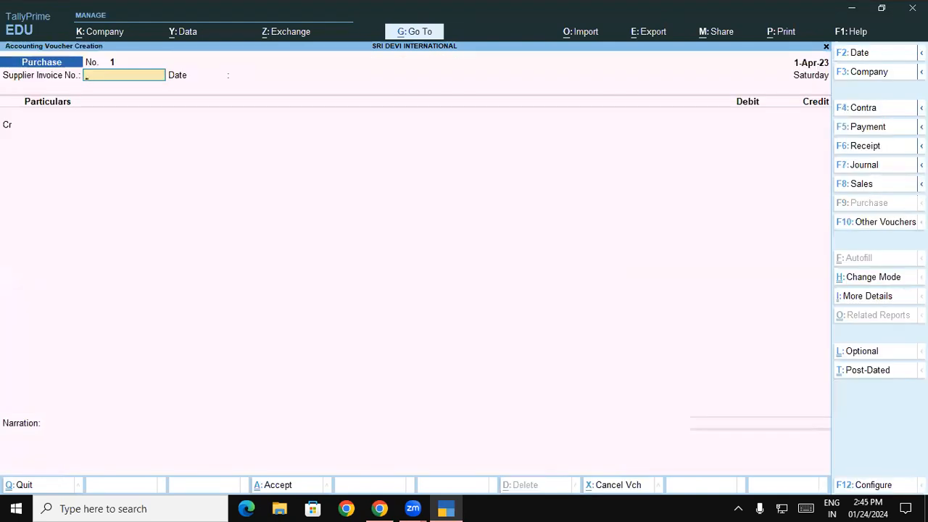
- Accept supplier invoice 01 dated 1-Apr-23 and move to the credit ledger
click(442, 507)
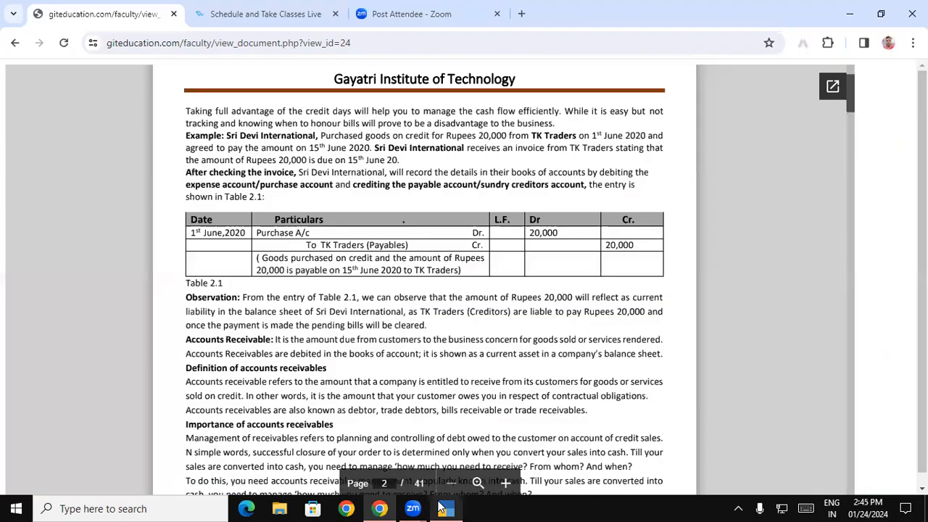
click(442, 507)
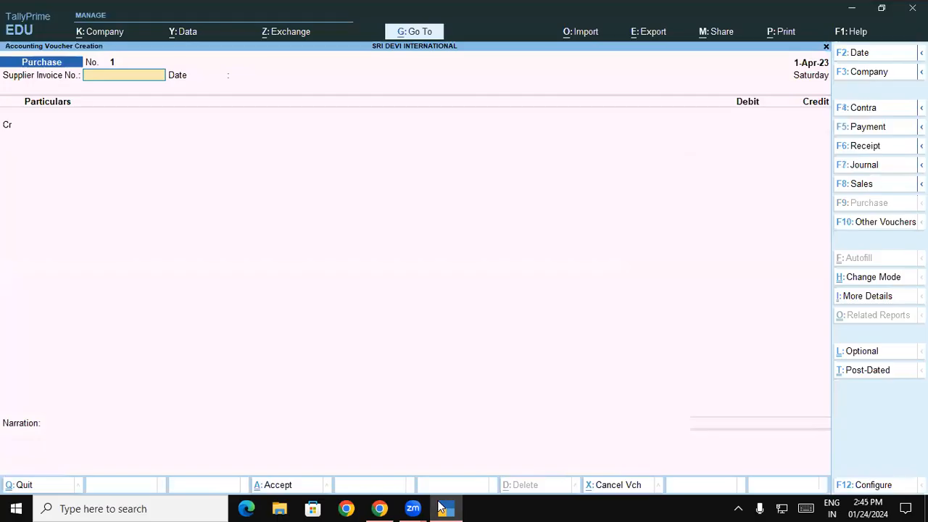
key(Return)
key(Return)
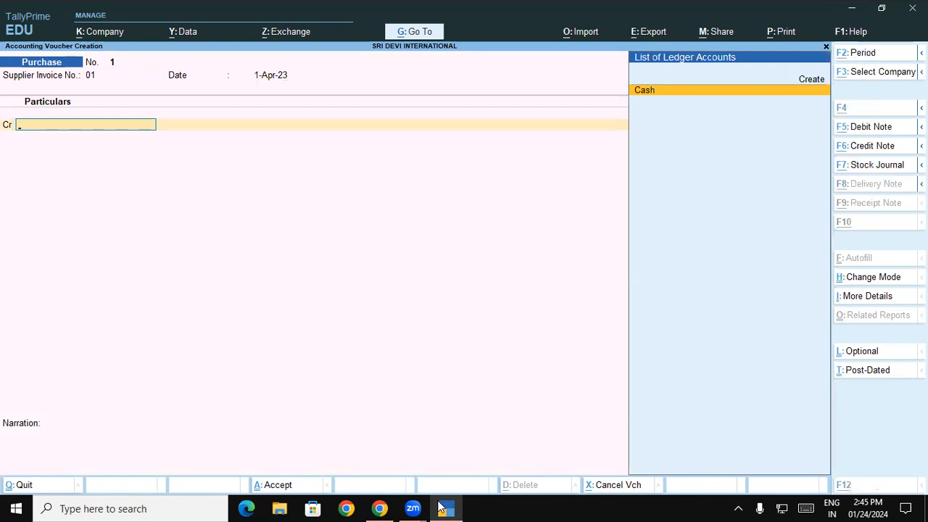
- Create the TK Traders ledger under Sundry Creditors
key(alt+c)
text(T)
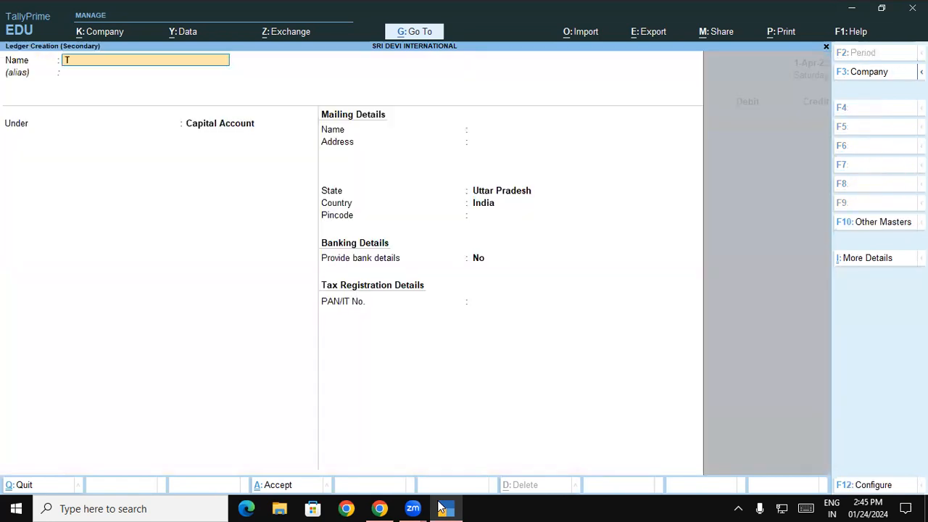
text(K Tr)
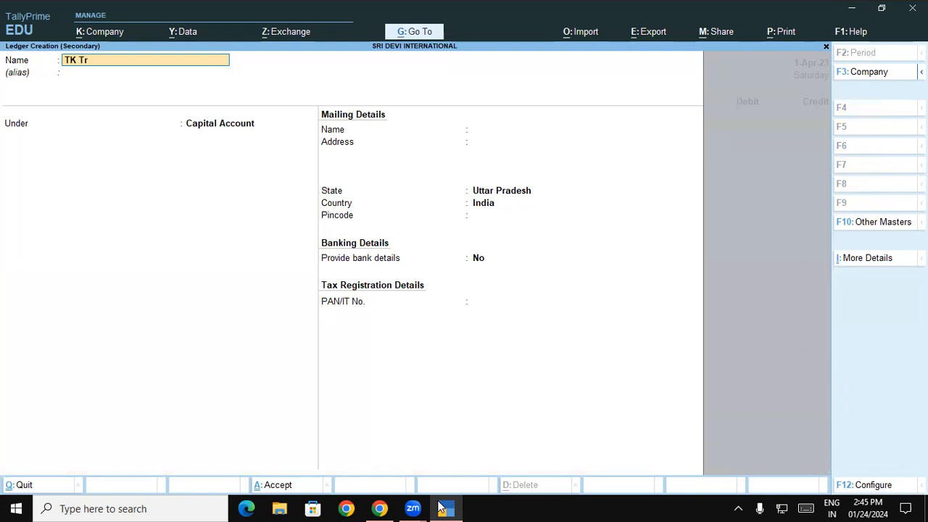
text(aders)
key(Return)
key(Return)
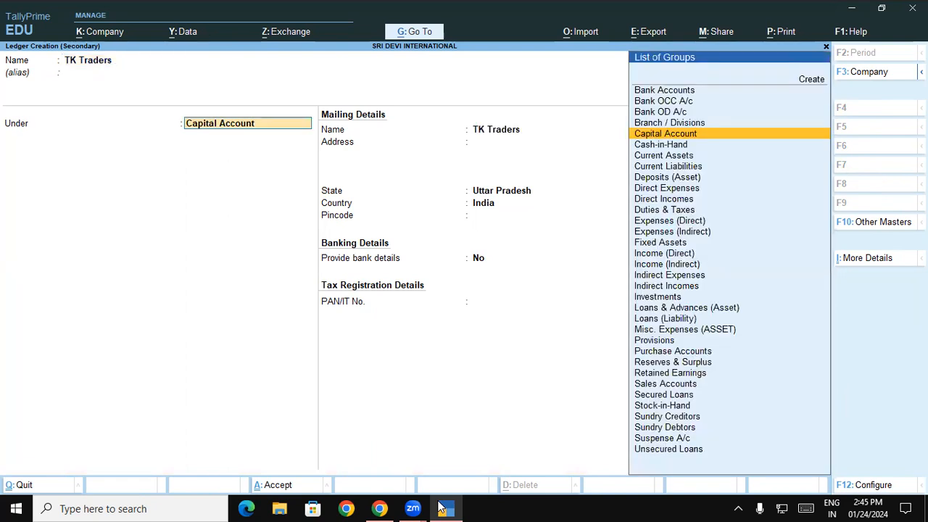
text(Sun)
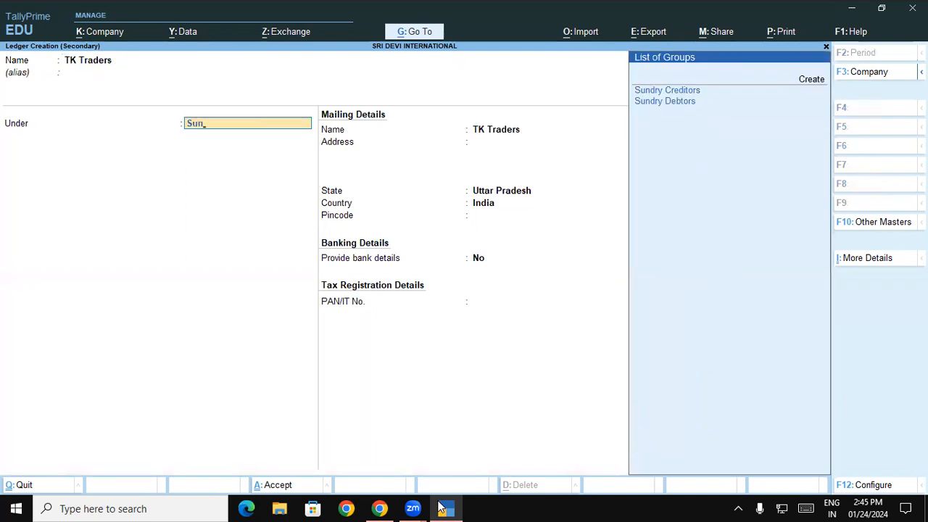
key(Return)
key(Return)
key(Return)
key(Return)
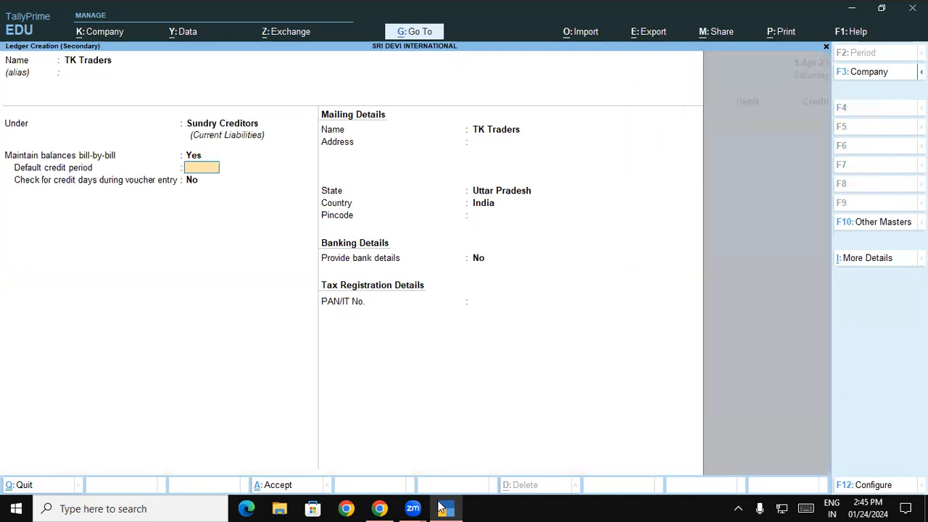
key(Return)
- Credit TK Traders with 20,000 on the purchase voucher
key(Return)
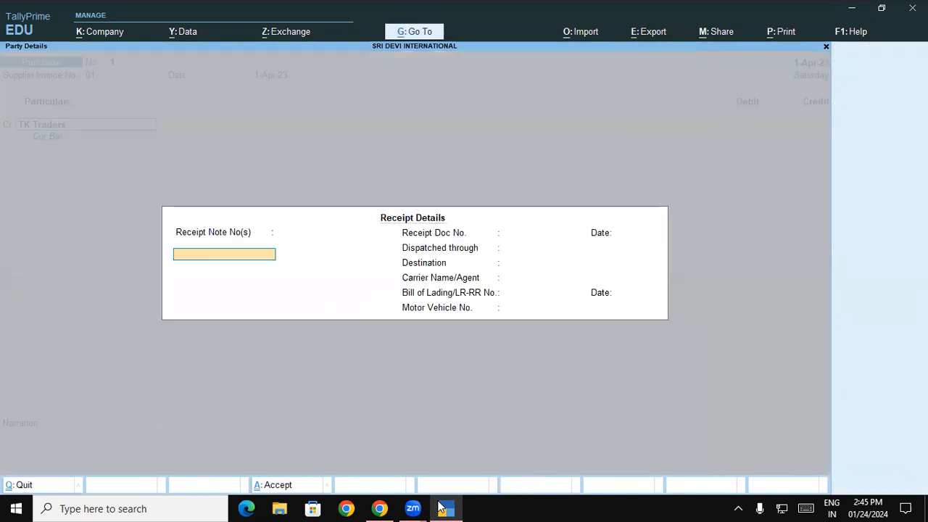
key(Return)
key(Return)
key(Return)
key(Return)
key(Return)
key(Return)
key(Return)
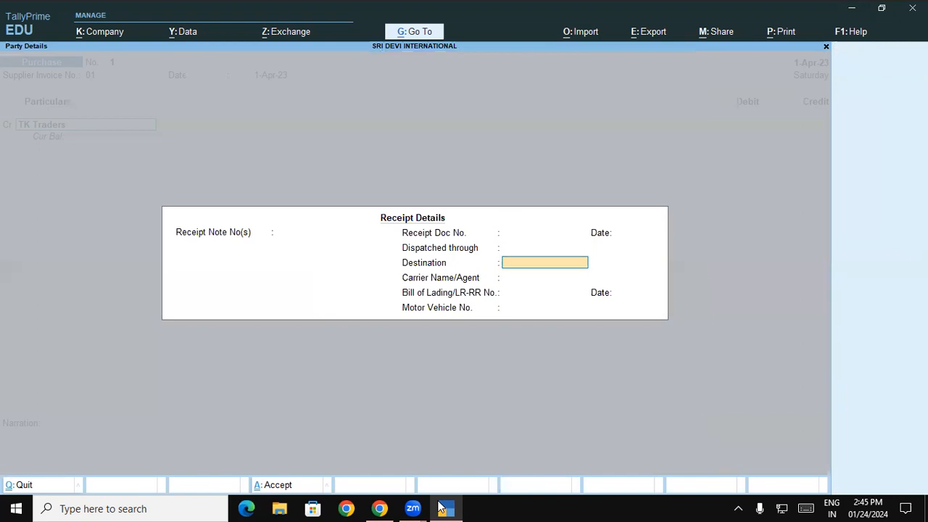
key(Return)
key(Return)
key(Return)
key(Return)
key(Return)
key(Return)
key(Return)
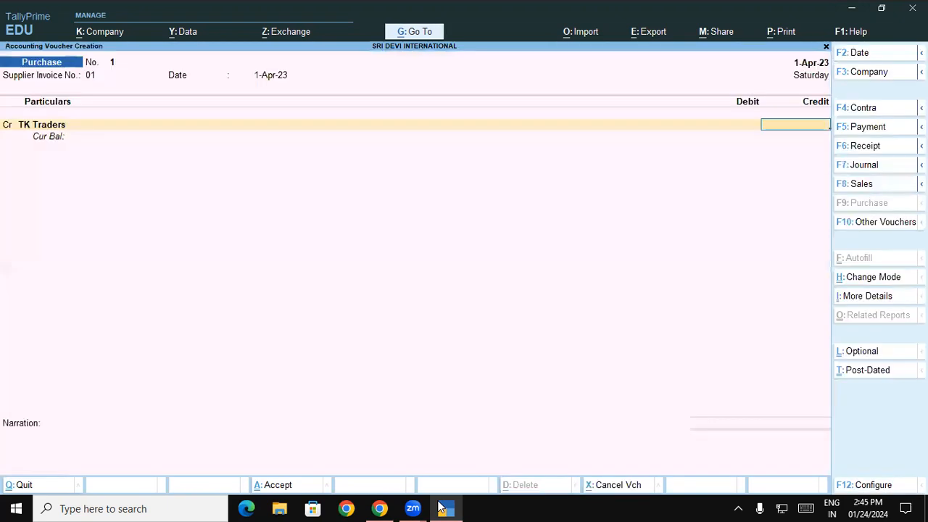
text(200000.00)
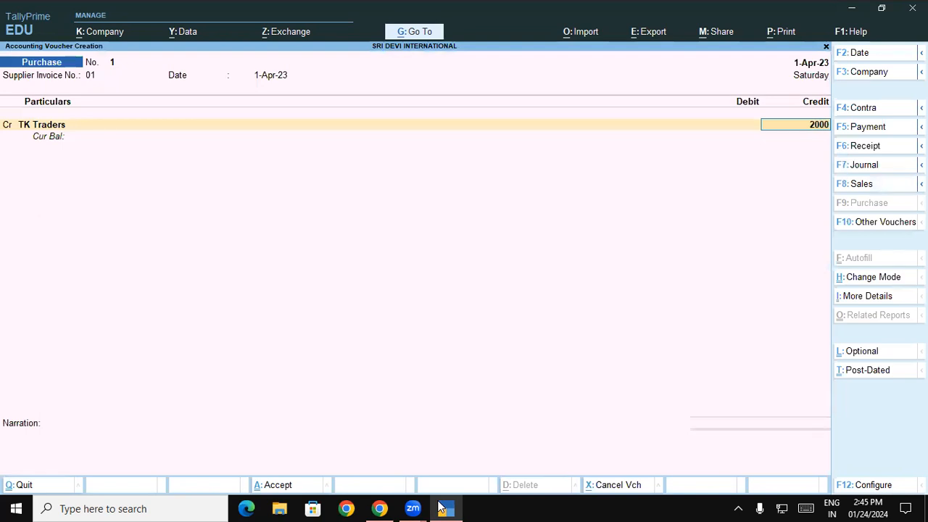
key(Return)
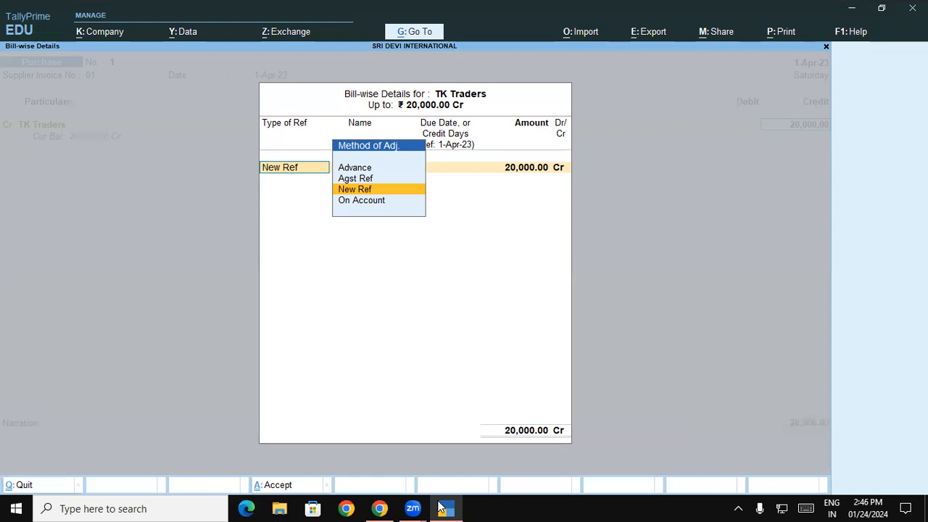
- Record bill New Ref 01 and start a Purchase A/c ledger under Purchase Accounts
key(Return)
key(Return)
key(Return)
key(Return)
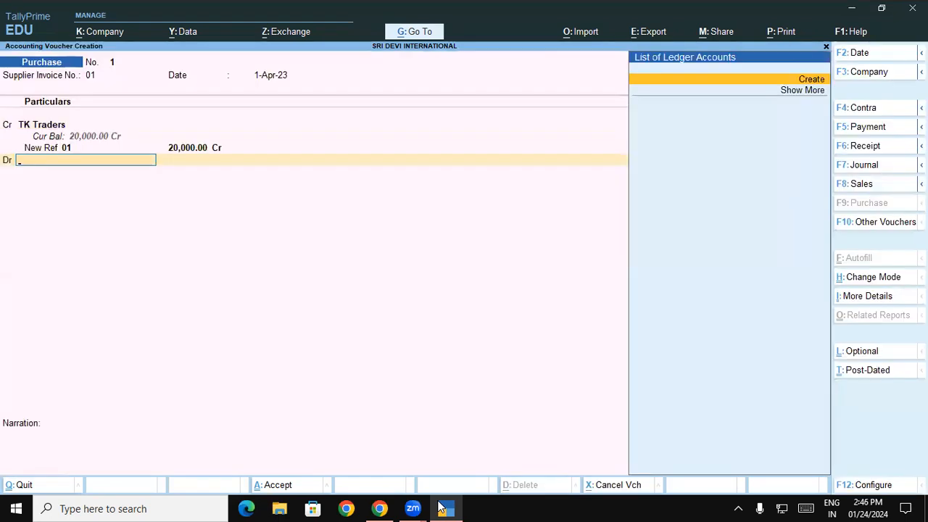
key(alt+c)
text(Purchase)
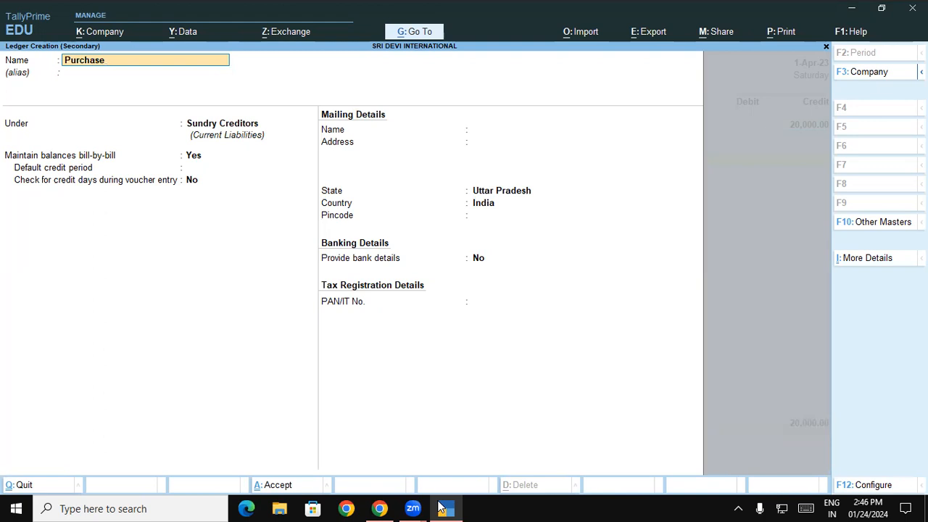
text(a)
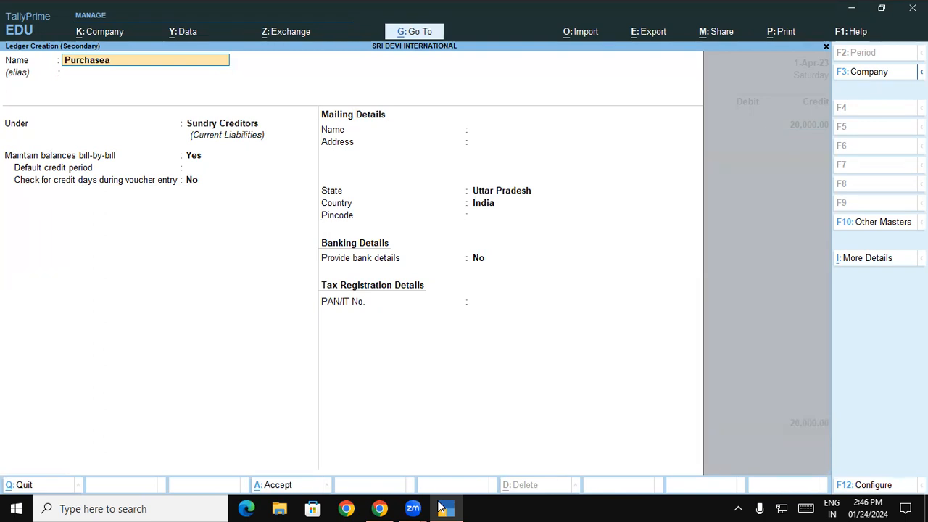
text(/)
key(BackSpace)
key(BackSpace)
text(a/c)
key(Return)
key(Return)
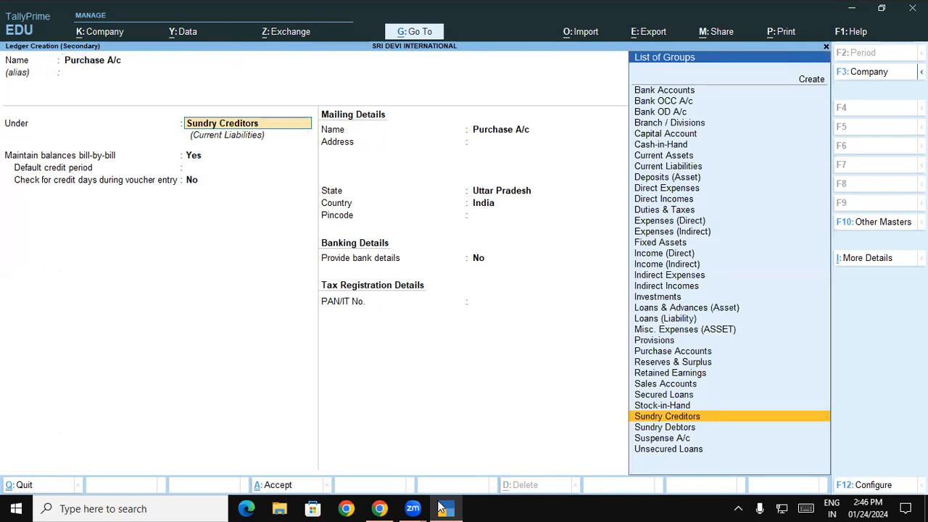
text(Pu)
key(Return)
key(Return)
key(Return)
key(Return)
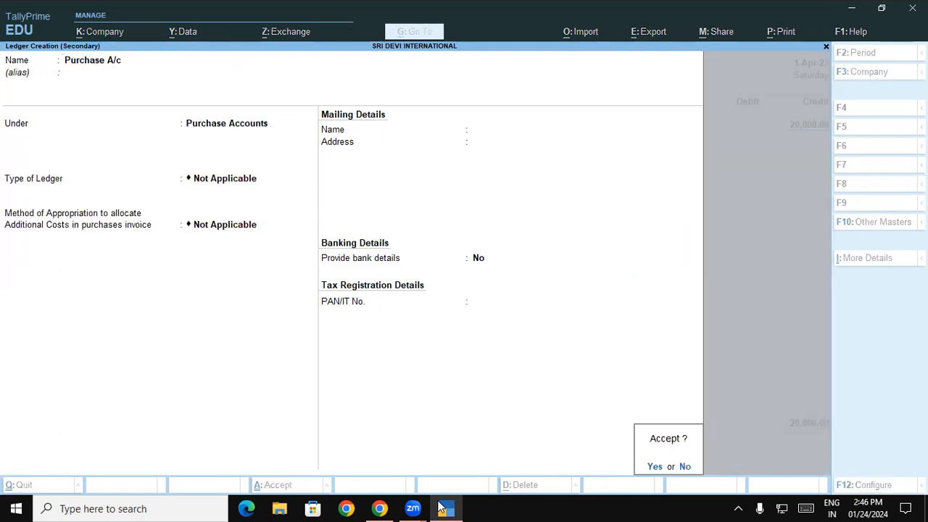
- Turn off appropriation methods in F12 Configure, save Purchase A/c and debit it 20,000
key(Escape)
key(BackSpace)
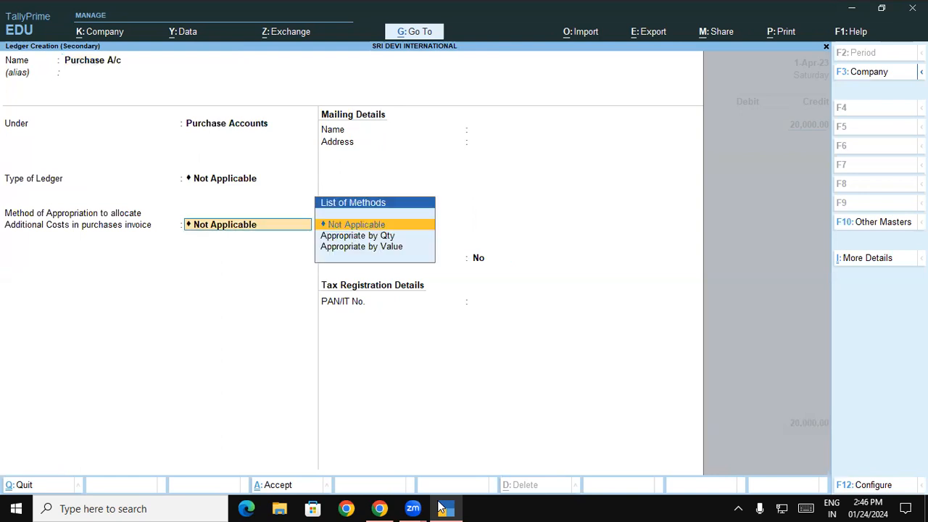
key(F12)
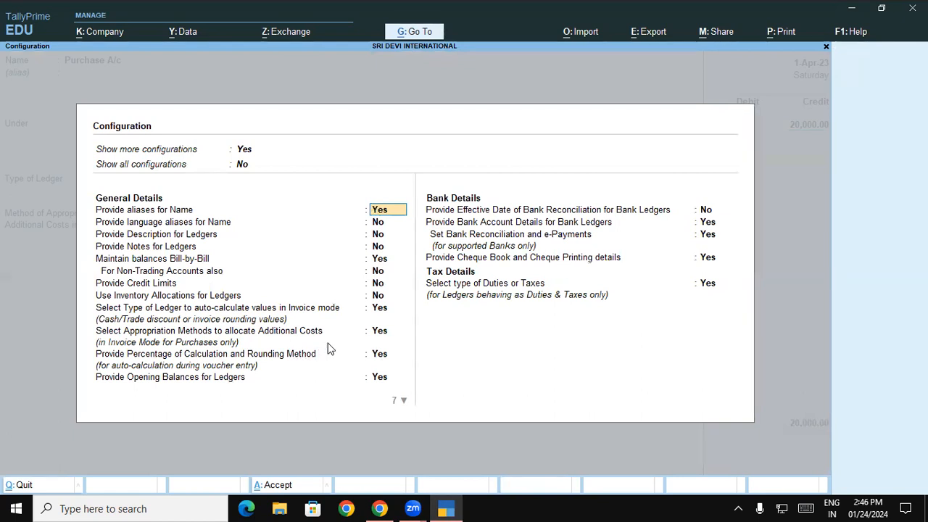
click(374, 334)
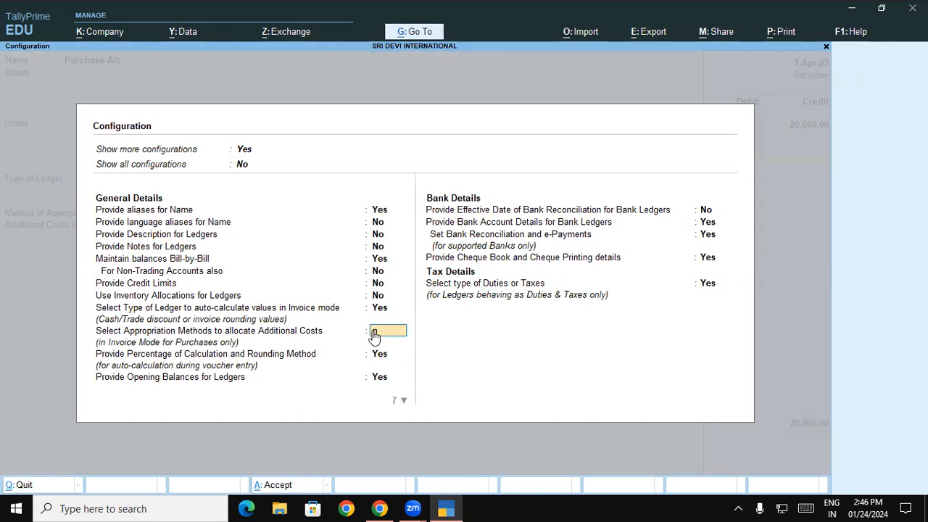
key(n)
key(ctrl+a)
key(Return)
key(Return)
key(Return)
key(Return)
key(Return)
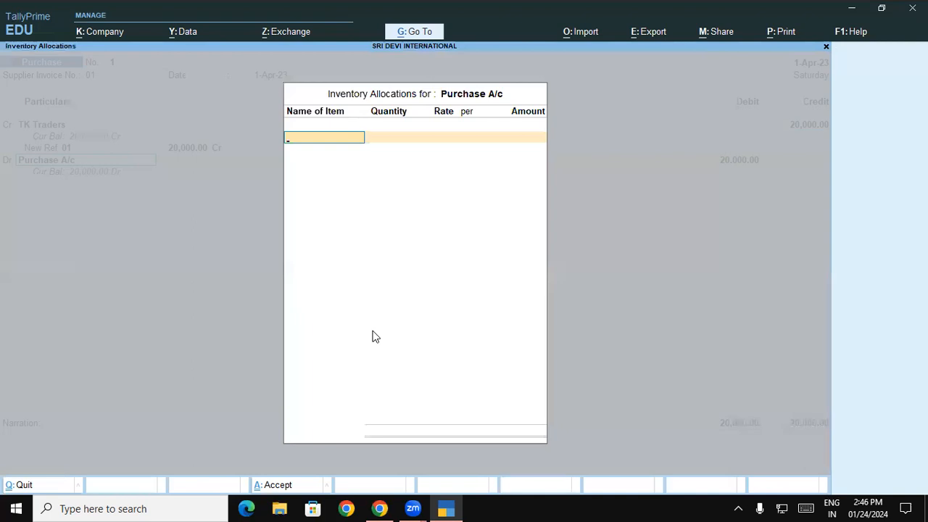
key(Return)
- Accept purchase voucher No. 1 with TK Traders and Purchase A/c at 20,000 each
key(Return)
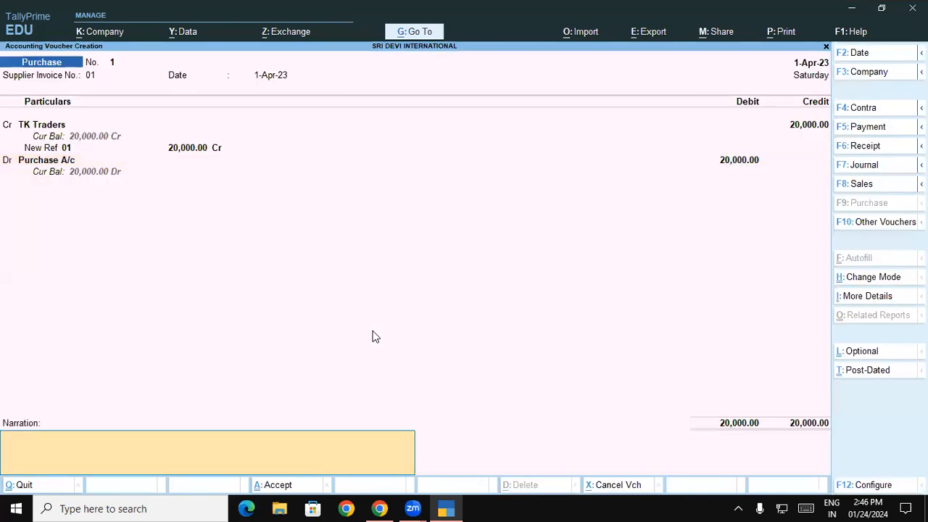
key(Return)
key(Return)
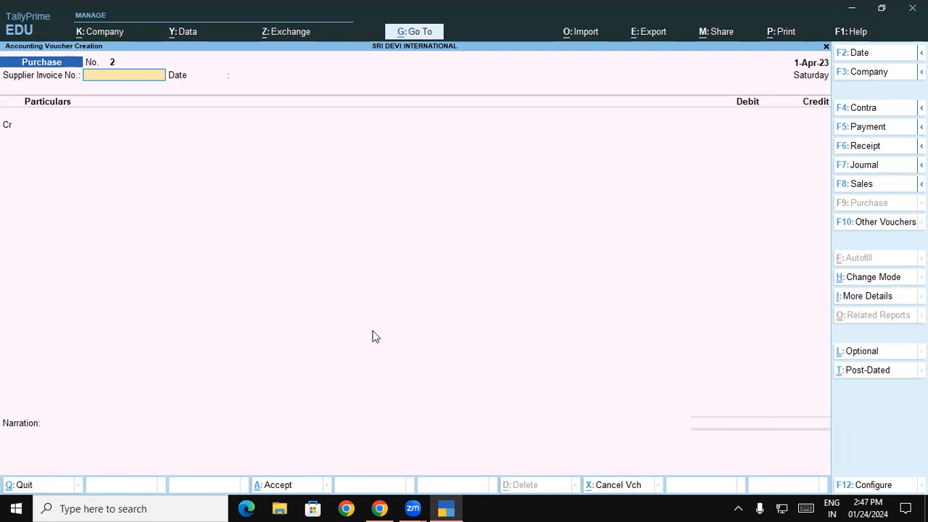
- Show the course PDF in Chrome at page 4's Table 2.3 on Advance and On Account references
click(379, 508)
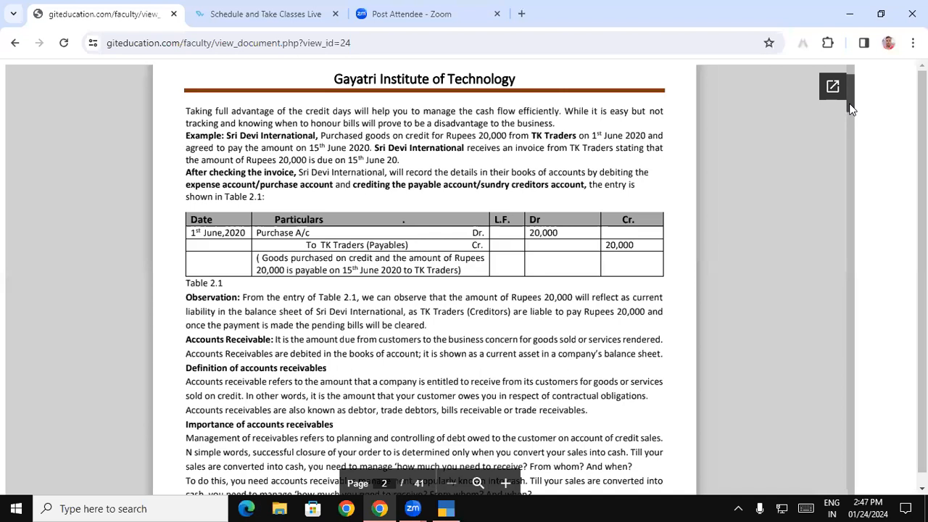
scroll(851, 109, down, 2)
scroll(852, 113, down, 7)
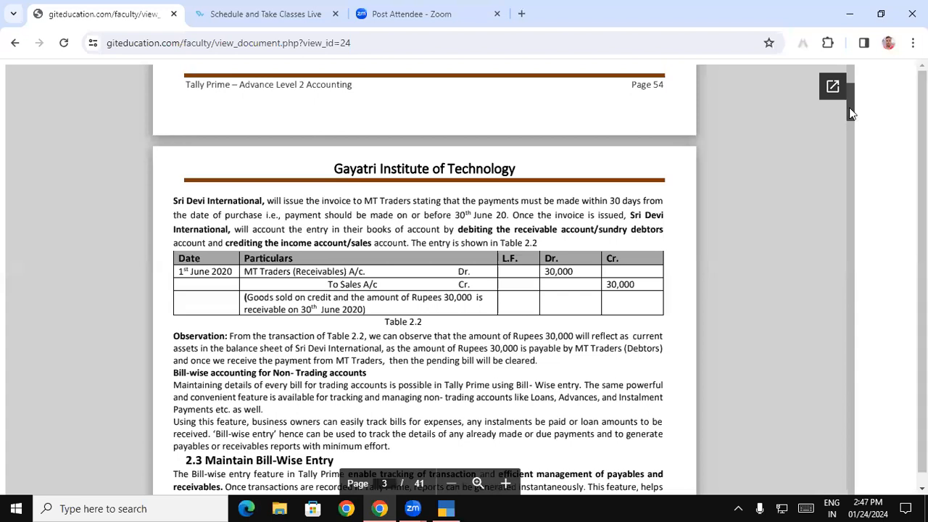
scroll(852, 114, down, 3)
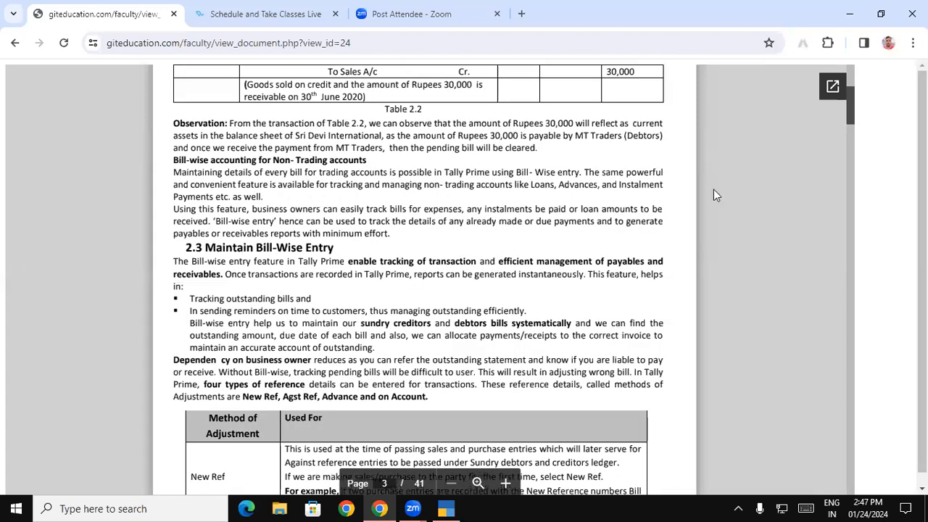
scroll(851, 123, down, 4)
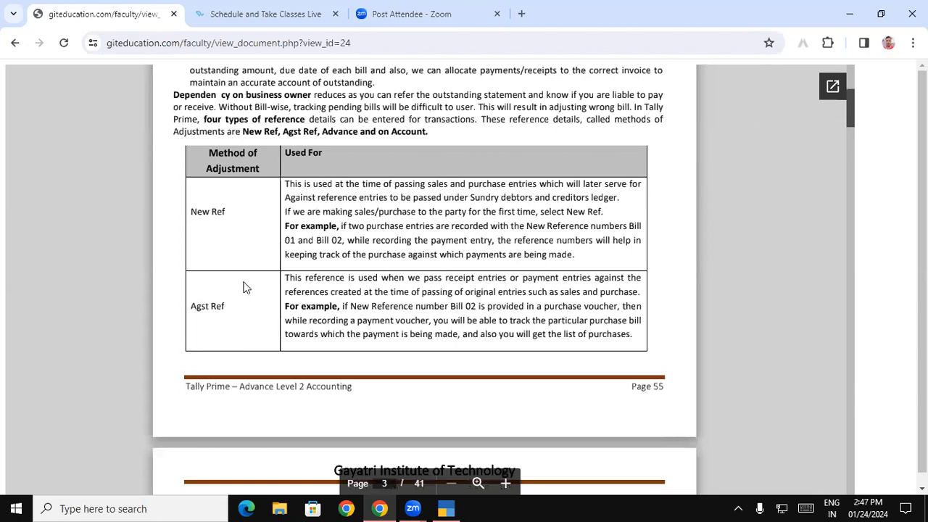
scroll(848, 116, down, 4)
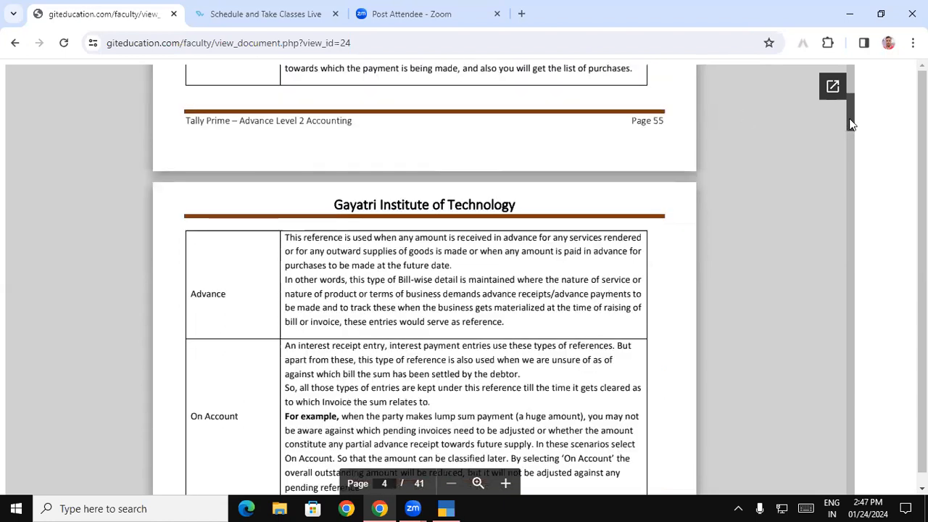
scroll(205, 230, down, 2)
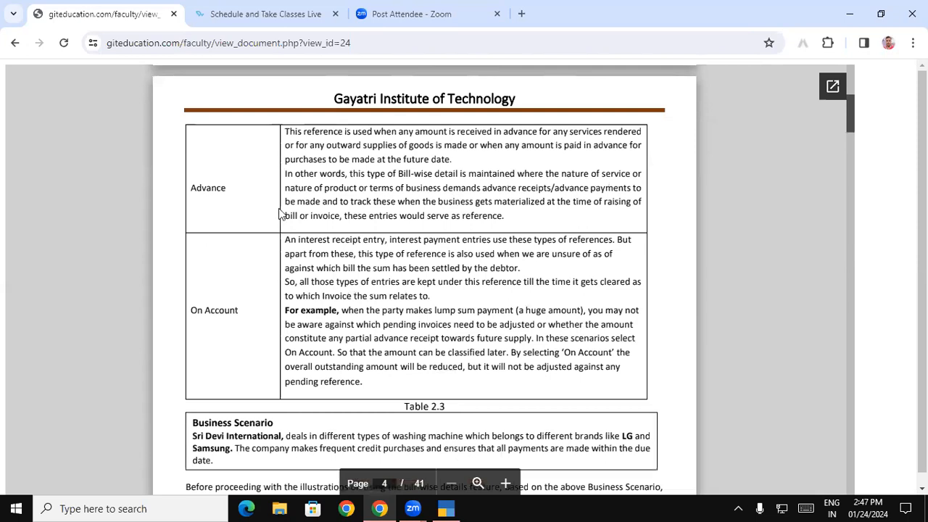